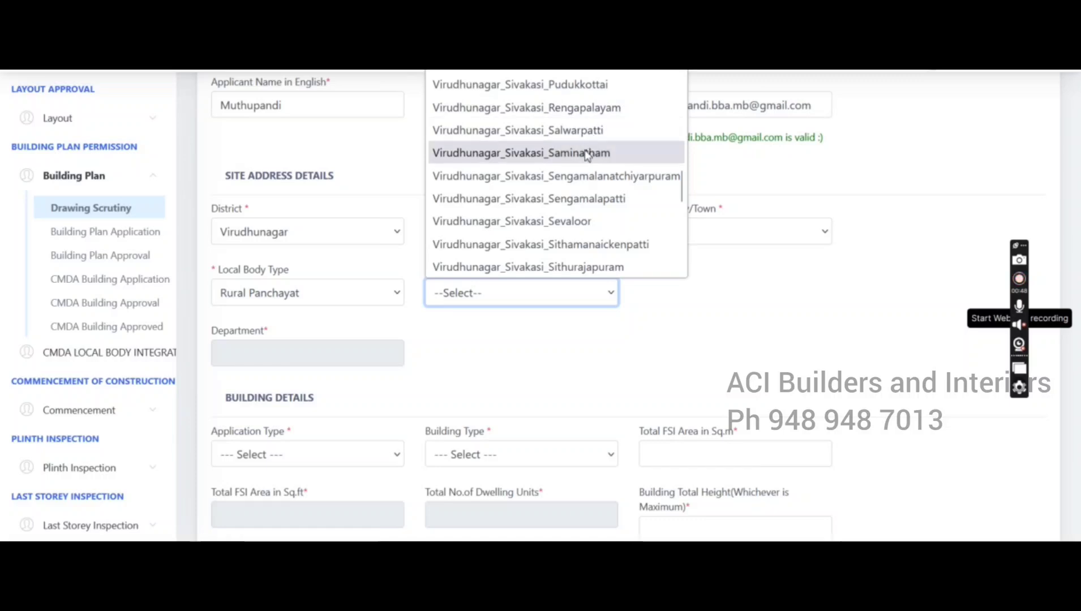
Pick Virudhunagar_Sivakasi_Saminatham as the Local Body Office, so the Department fills in as DTCP
left_click(586, 153)
scroll(622, 353, "down", 3)
scroll(368, 336, "down", 1)
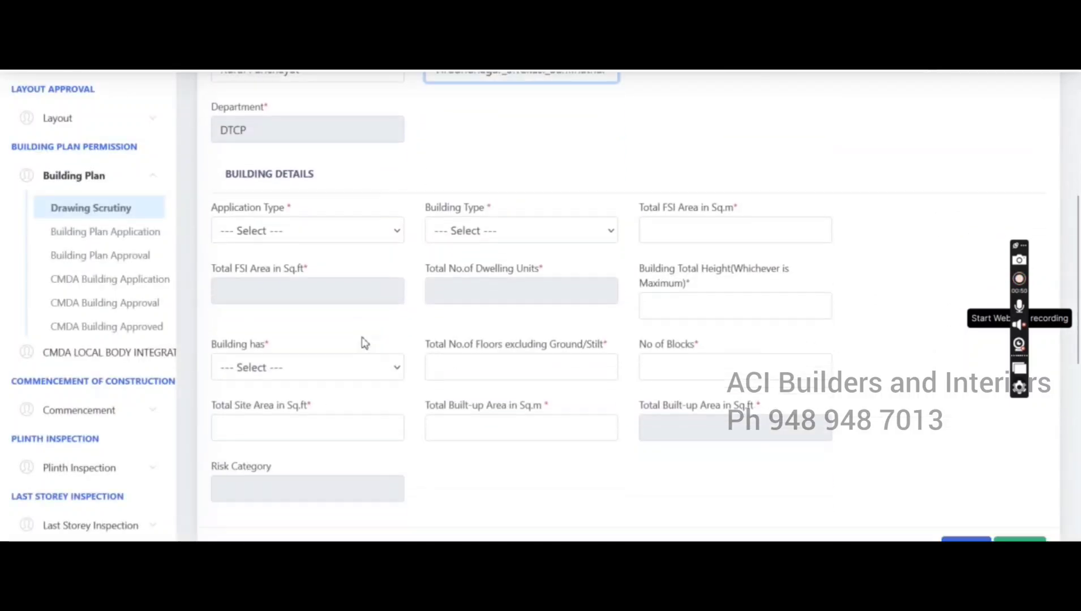
Choose New Construction and Residential, then enter the total FSI area and 1 dwelling unit
left_click(314, 231)
left_click(327, 308)
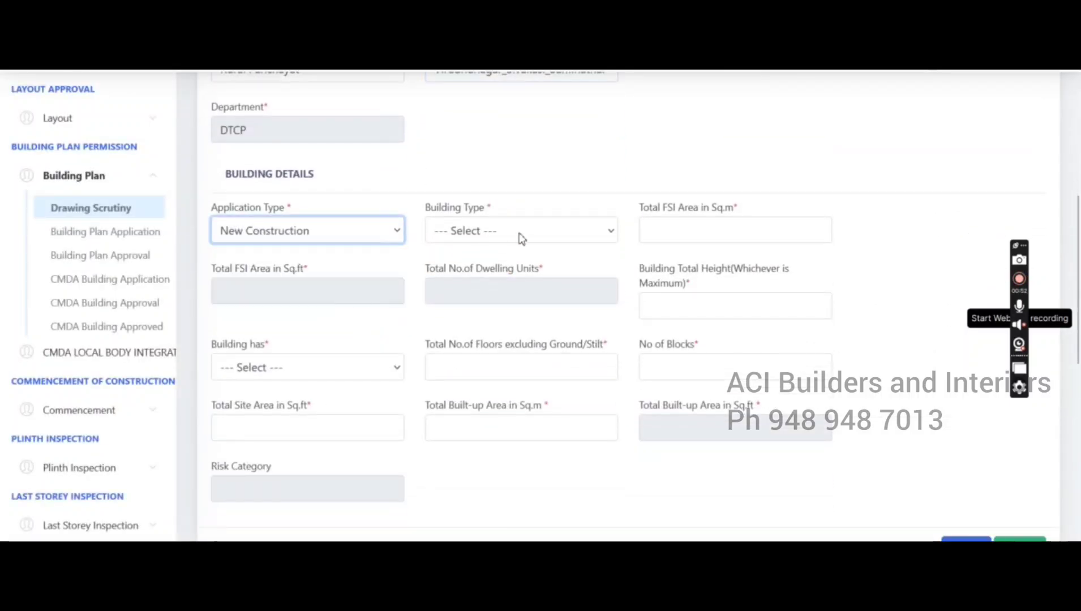
left_click(519, 233)
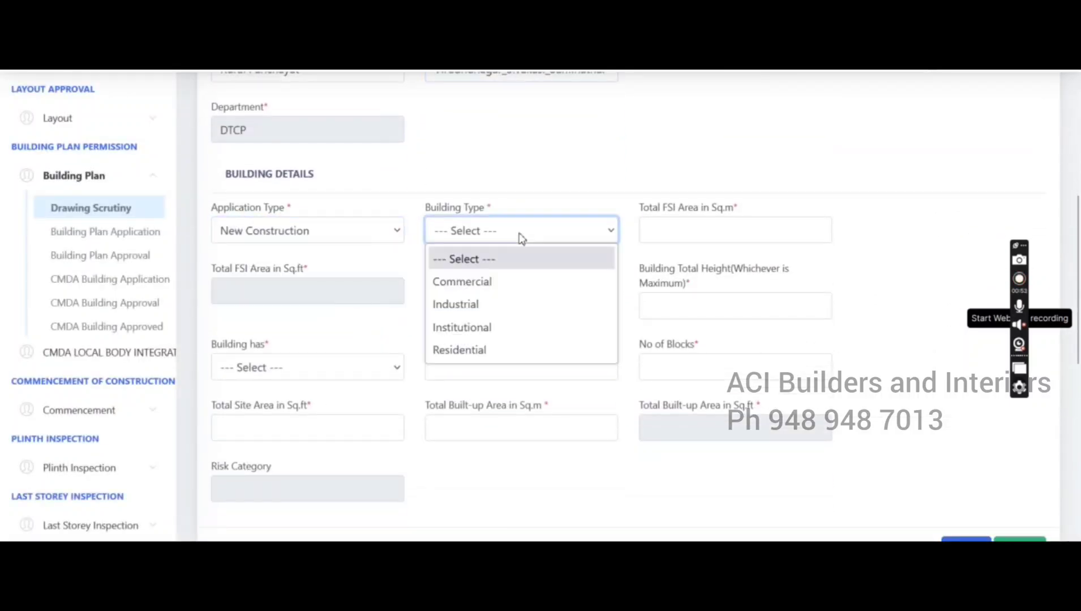
left_click(504, 350)
left_click(670, 228)
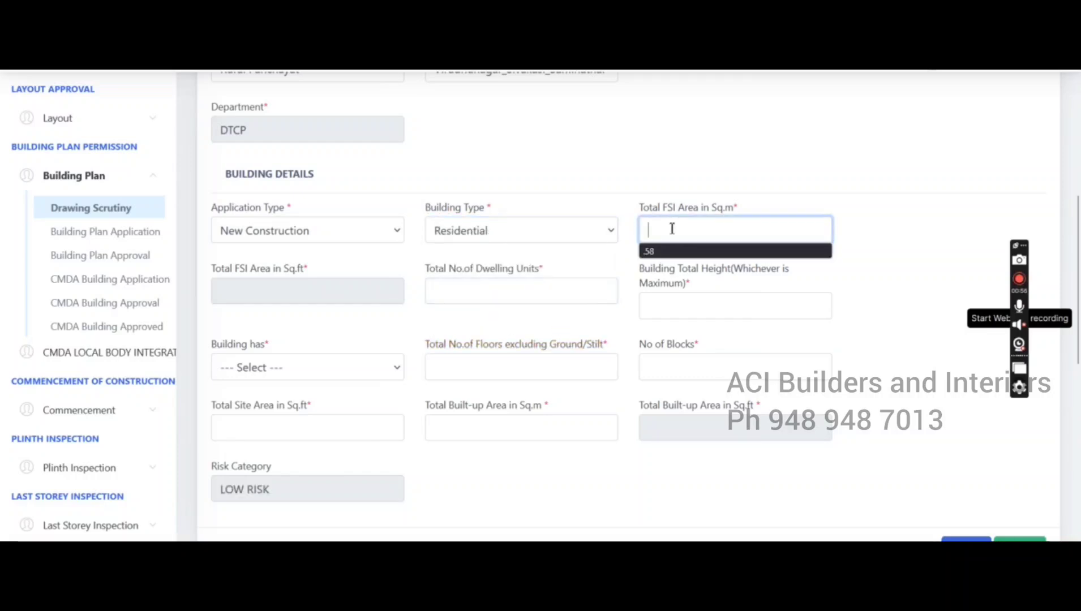
type(".58")
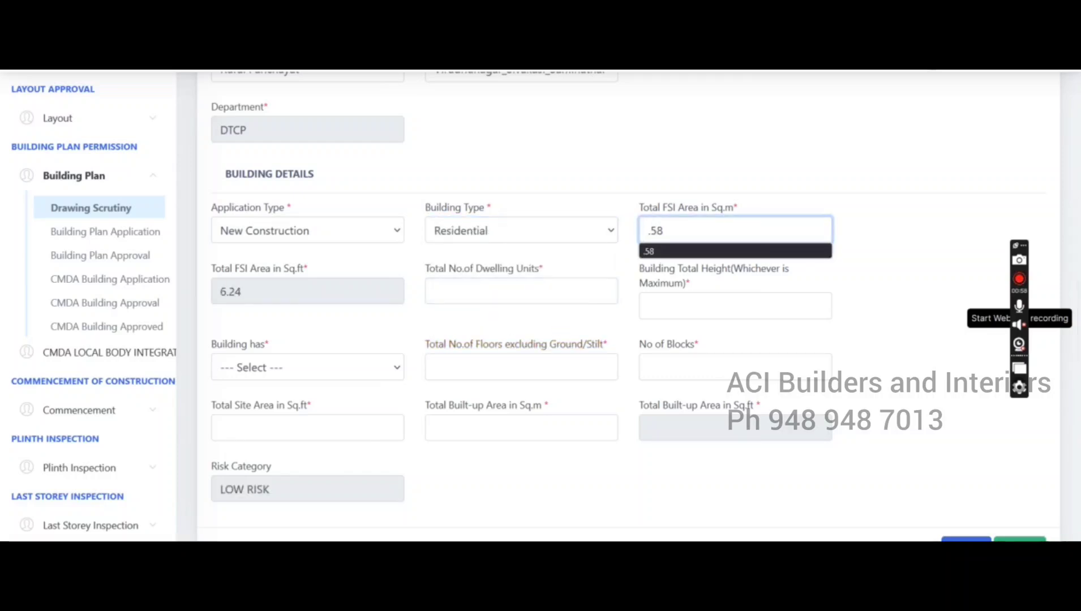
left_click(863, 274)
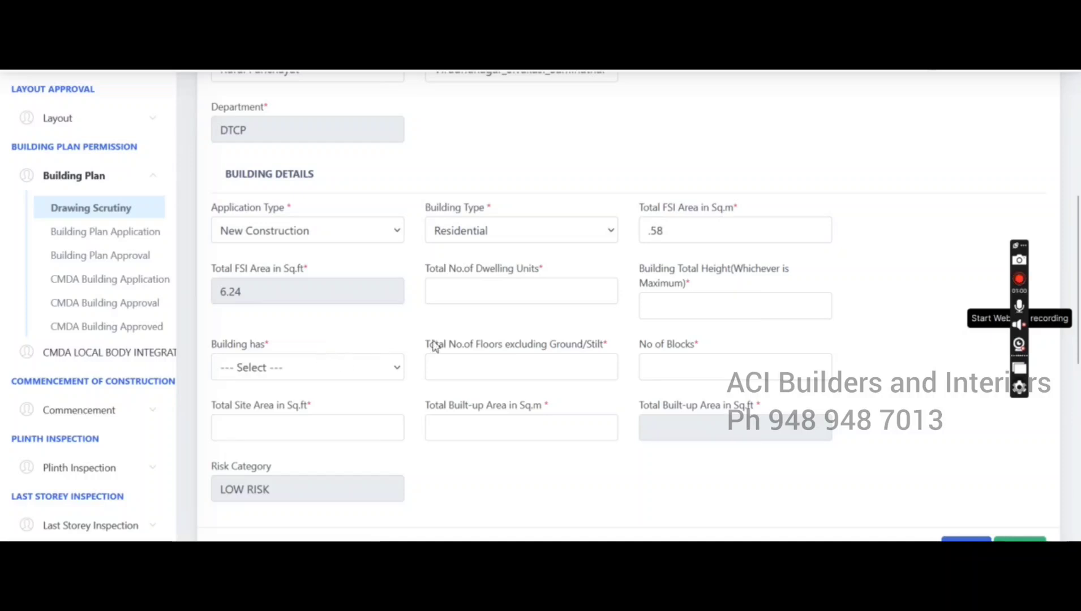
left_click(488, 294)
type("1")
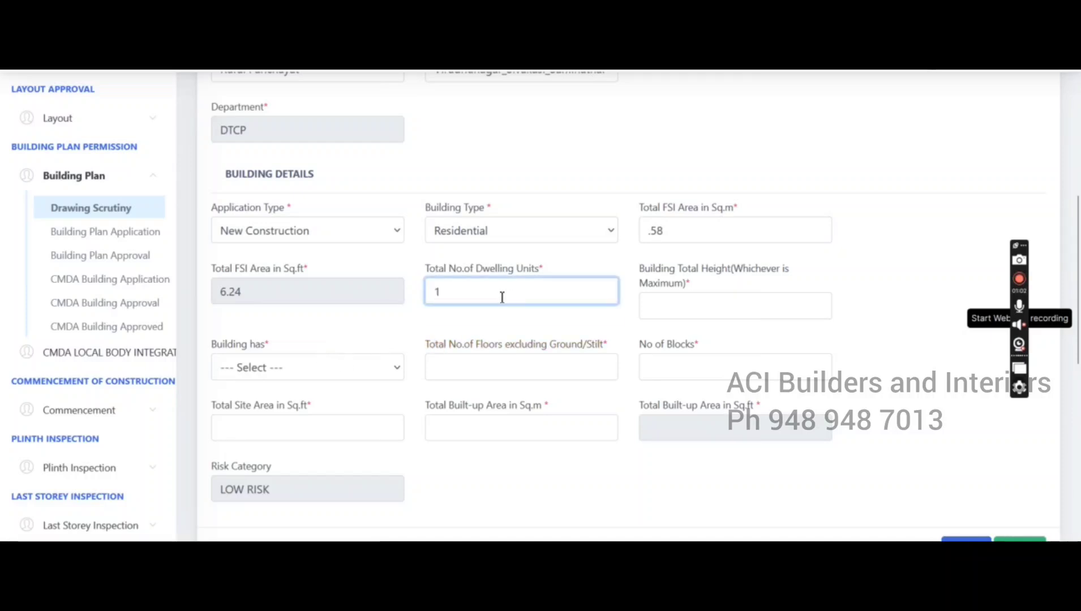
Enter the building height, Ground Floor, 1 floor and 1 block
left_click(678, 305)
type("1")
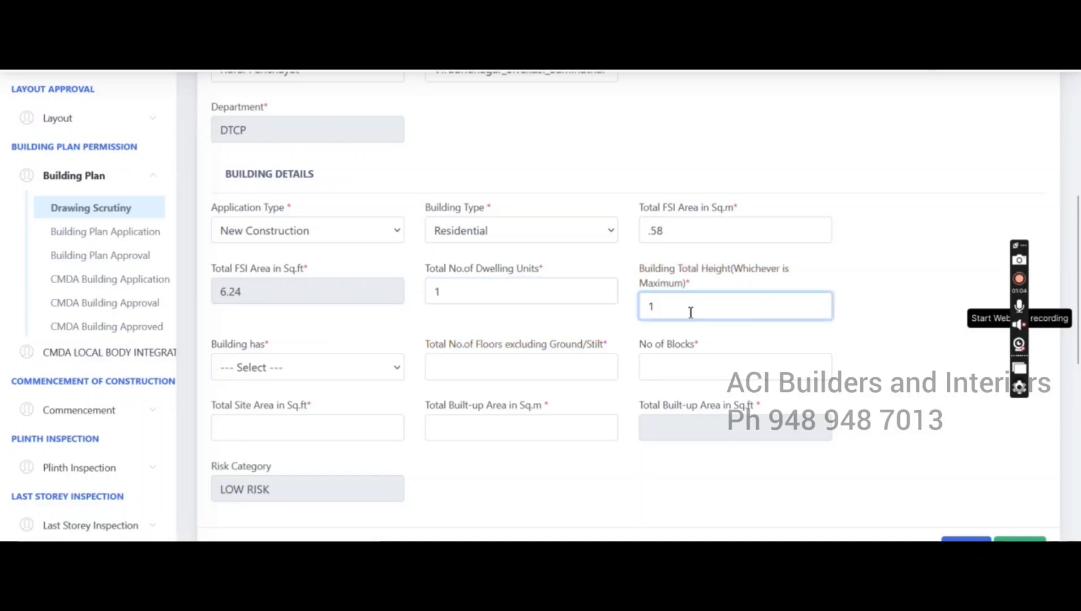
type("6.99")
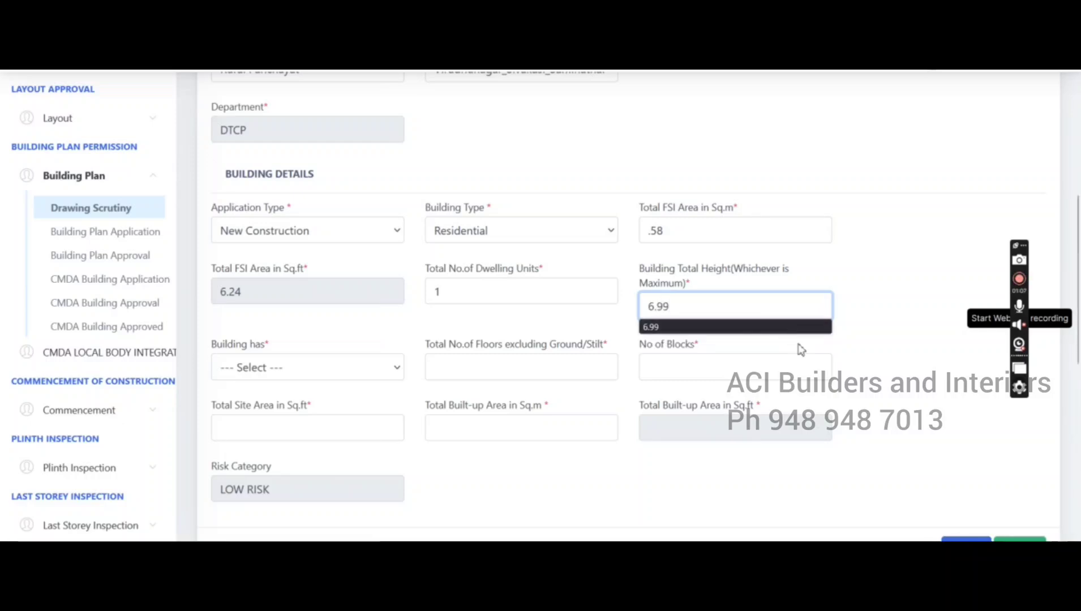
left_click(852, 369)
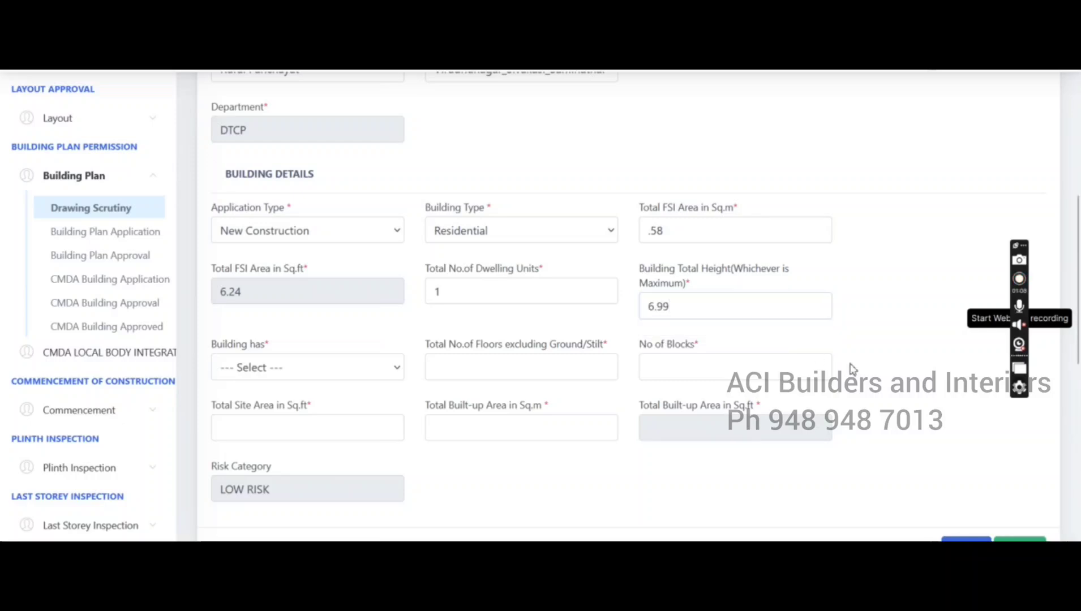
left_click(299, 368)
left_click(280, 417)
left_click(571, 363)
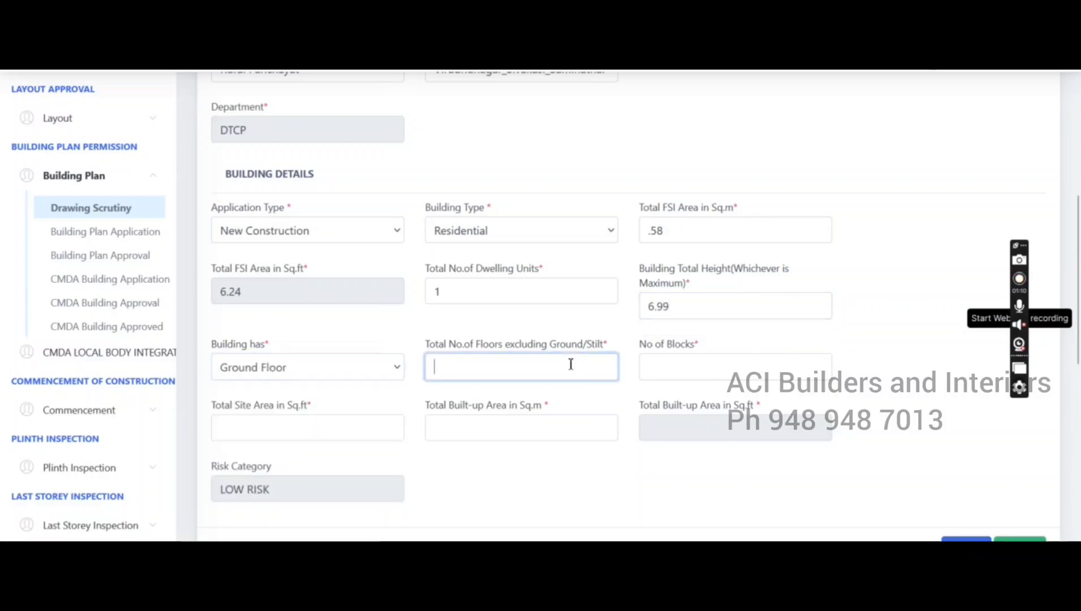
type("1")
left_click(680, 369)
type("1")
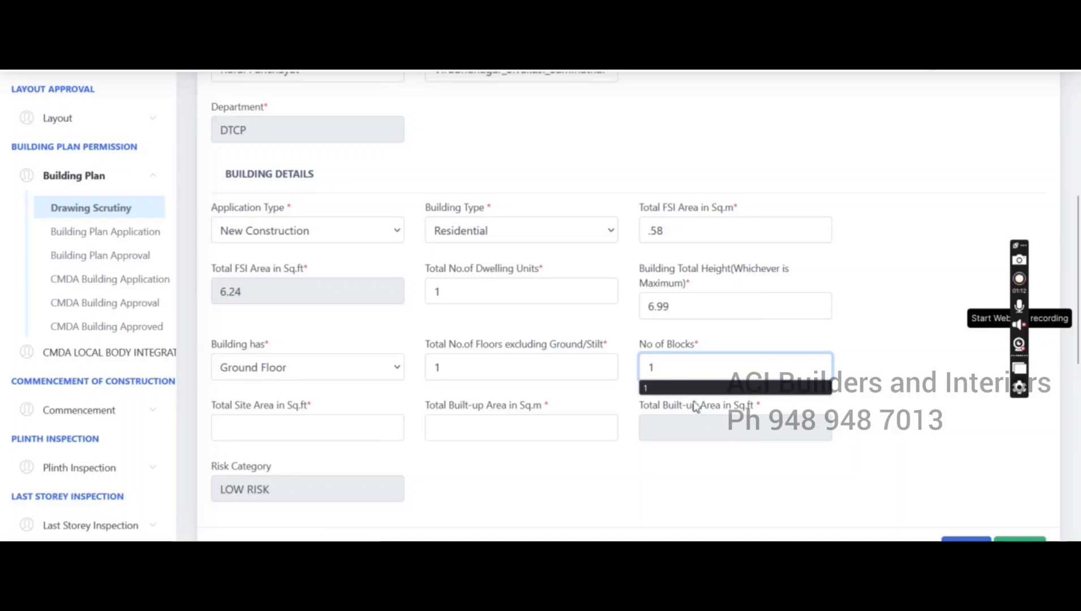
Enter a 4680 sq.ft site area and 253.81 sq.m built-up area, then submit the building details
left_click(302, 435)
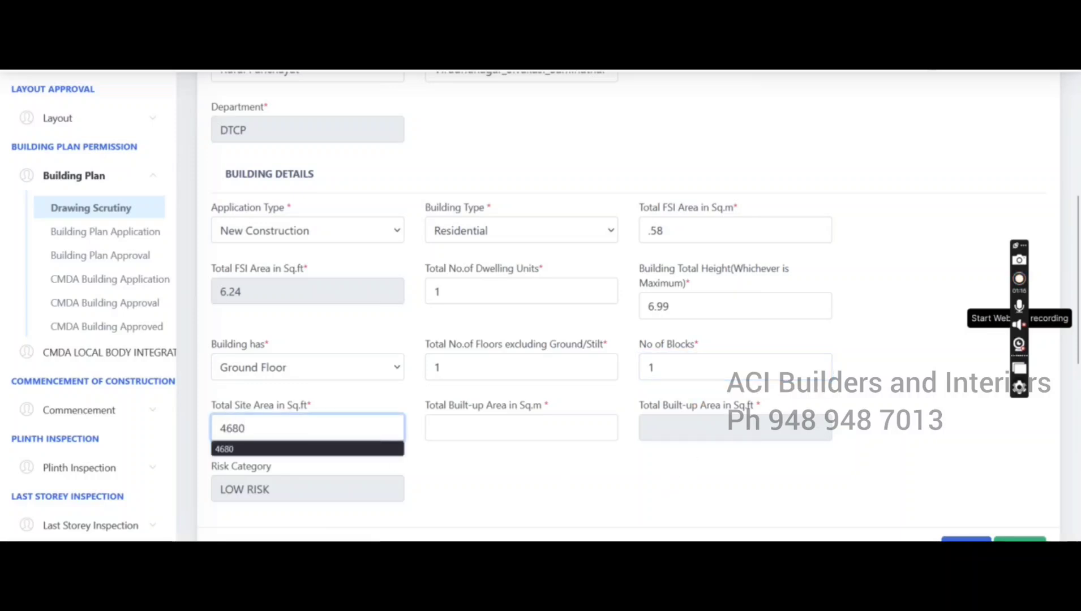
type("4680")
left_click(452, 433)
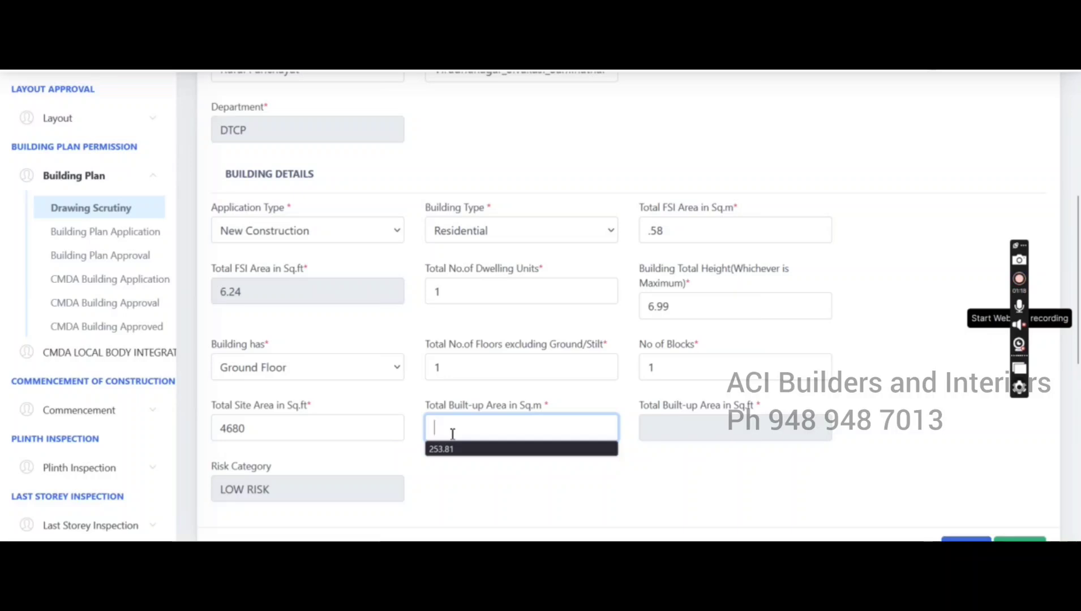
type("253.81")
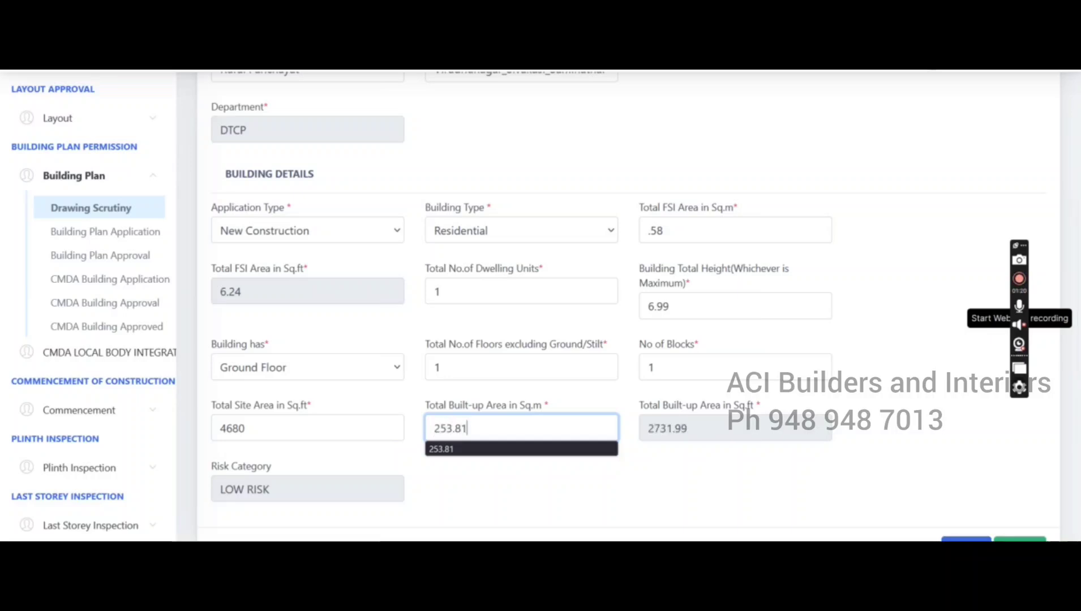
left_click(644, 487)
scroll(542, 444, "down", 4)
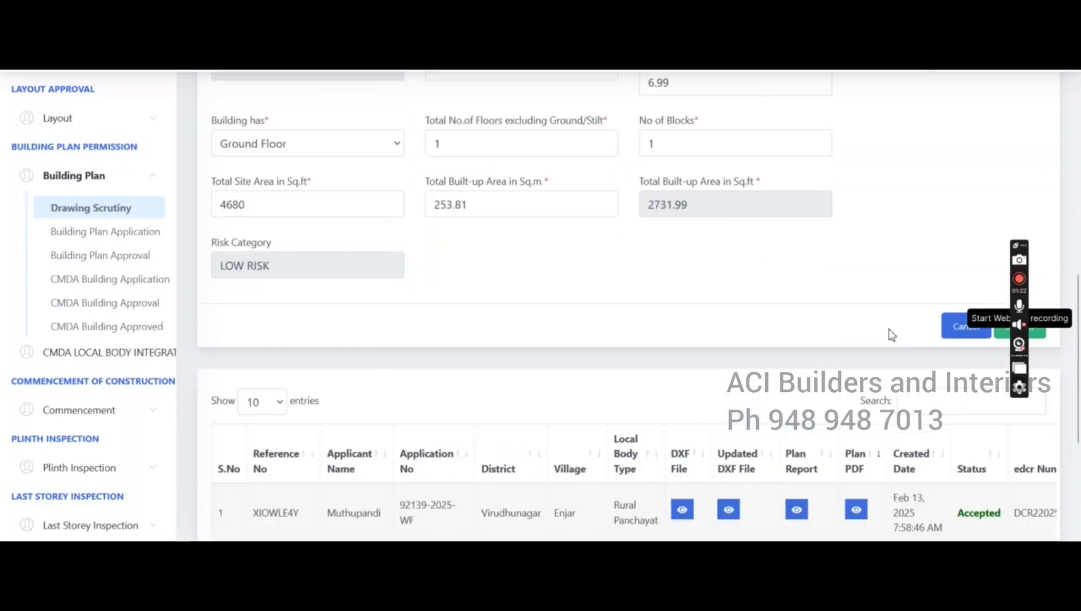
scroll(874, 345, "up", 3)
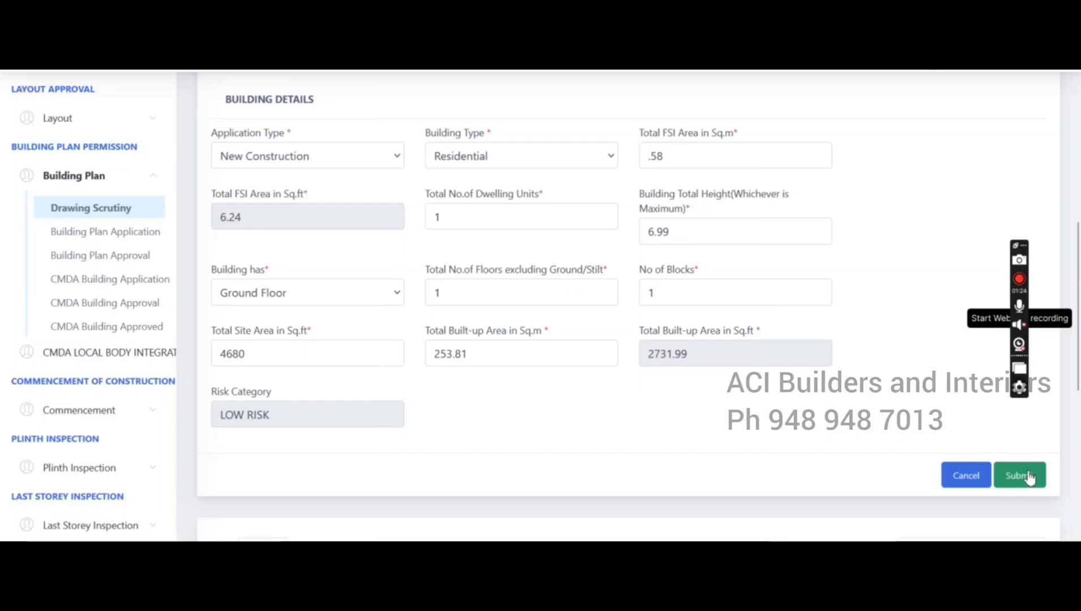
left_click(1029, 477)
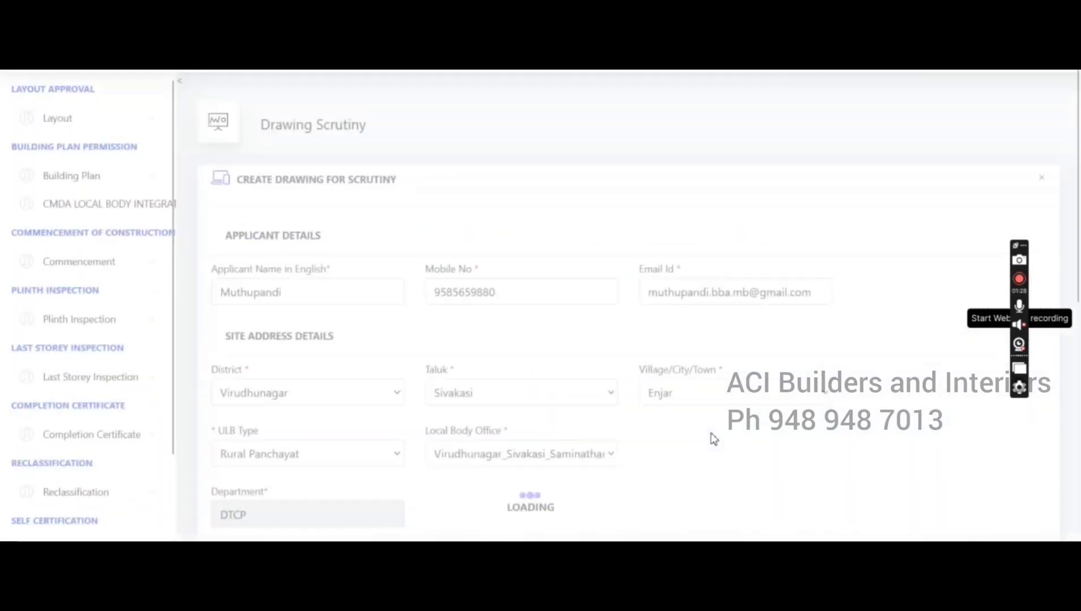
Attach the second building plan DXF from the plan folder and submit it for scrutiny
scroll(698, 403, "down", 10)
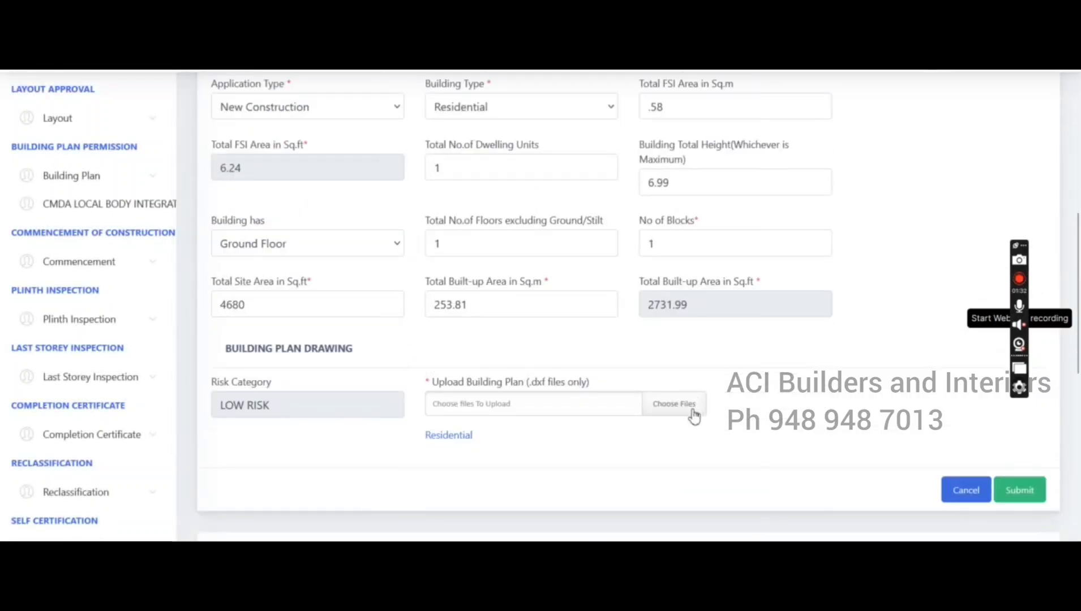
left_click(679, 412)
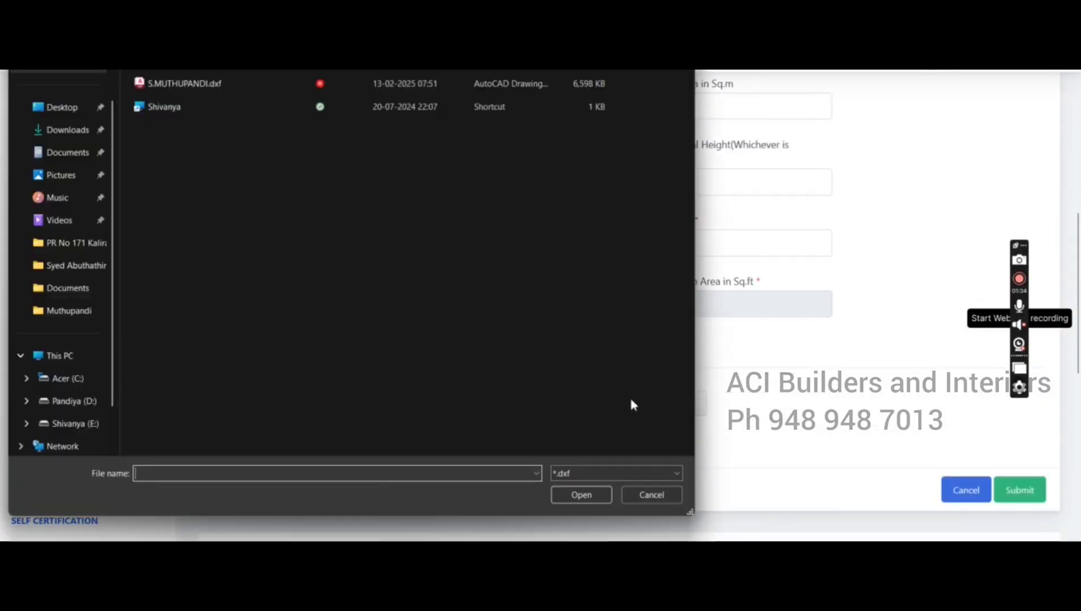
left_click(78, 313)
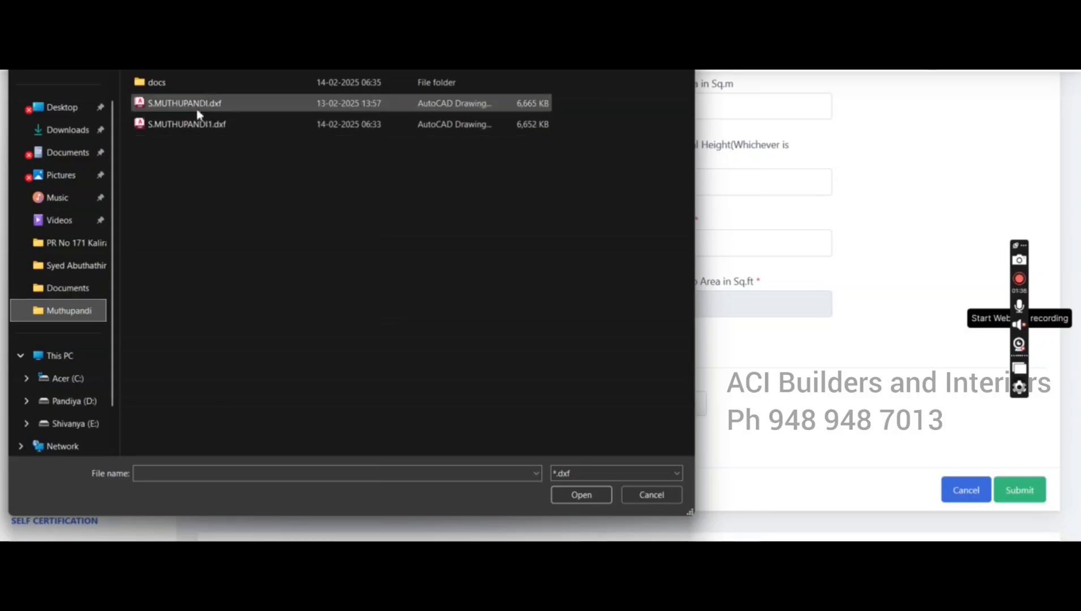
double_click(206, 124)
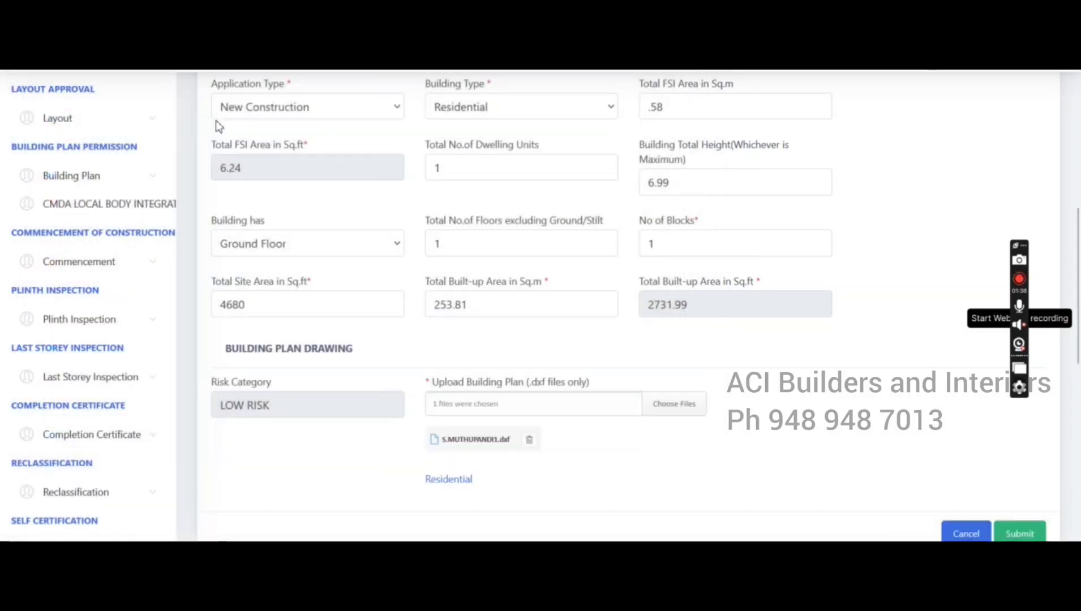
scroll(860, 476, "down", 2)
scroll(1010, 441, "up", 1)
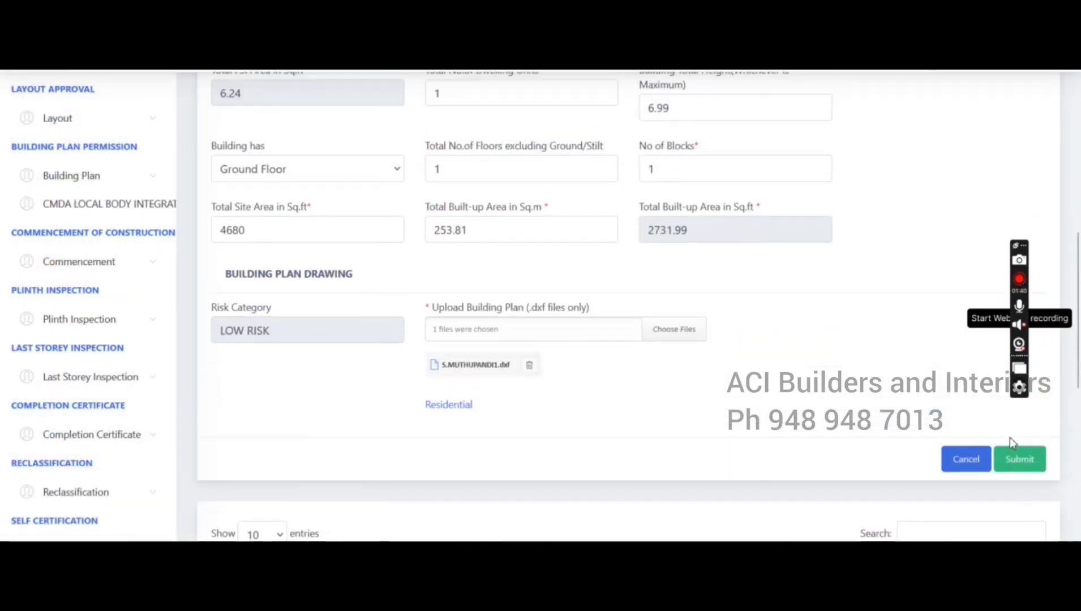
left_click(1021, 463)
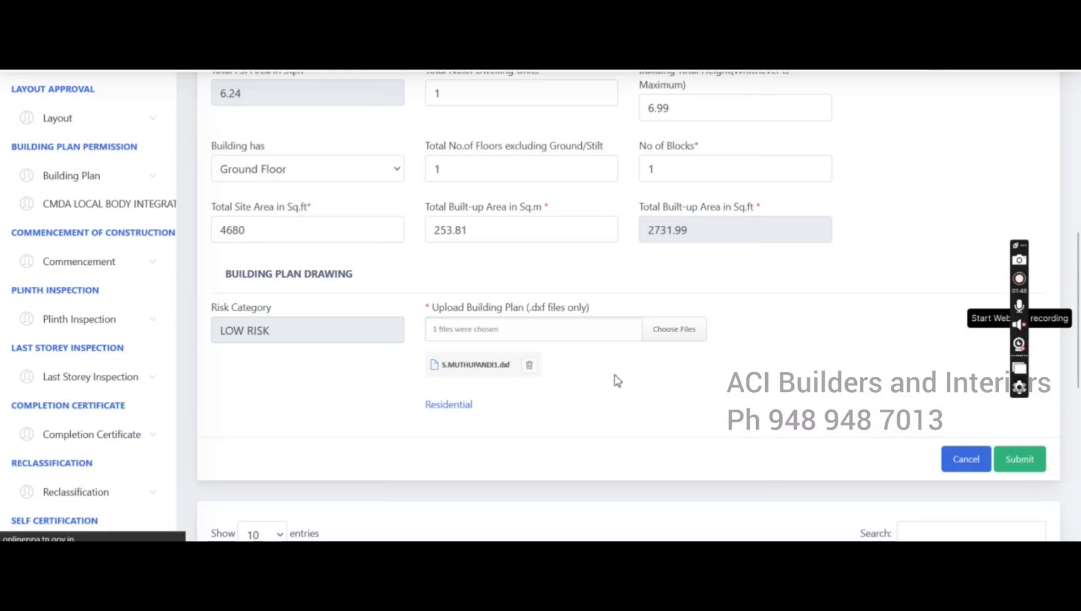
scroll(617, 380, "up", 5)
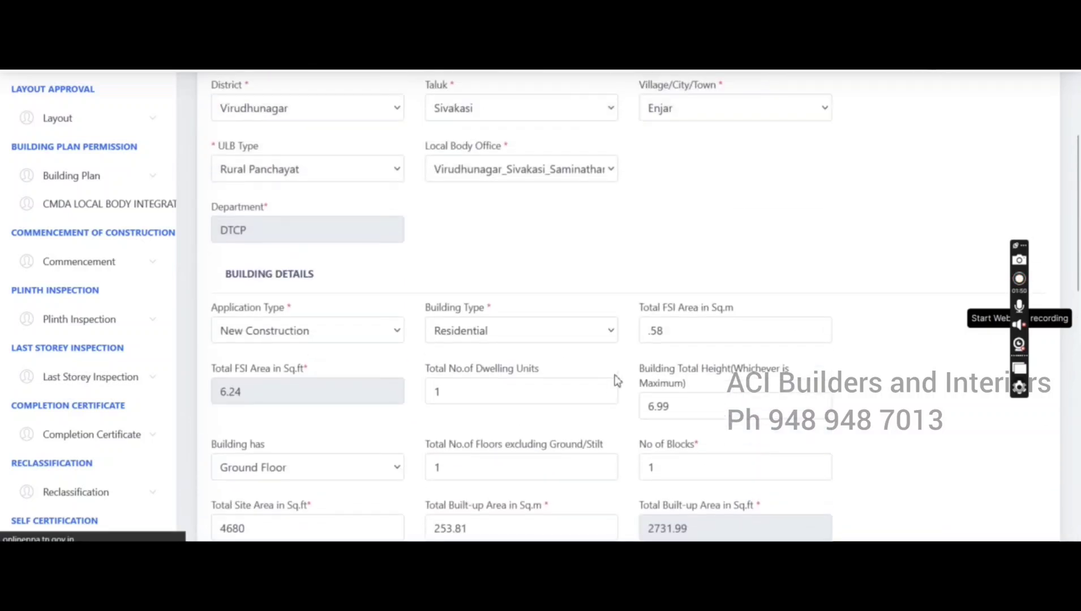
scroll(617, 380, "down", 5)
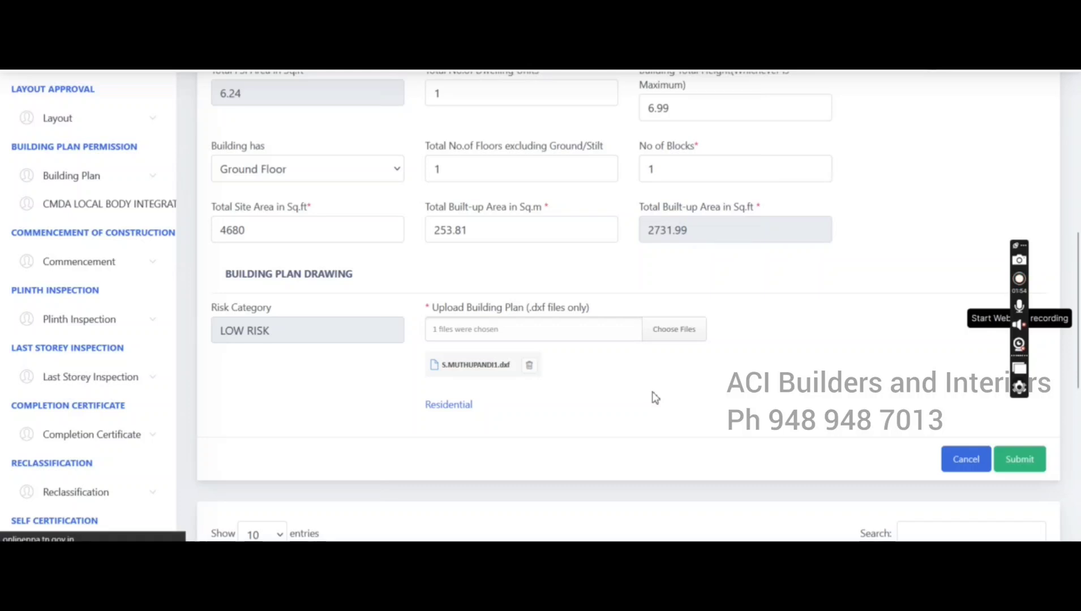
scroll(666, 413, "up", 1)
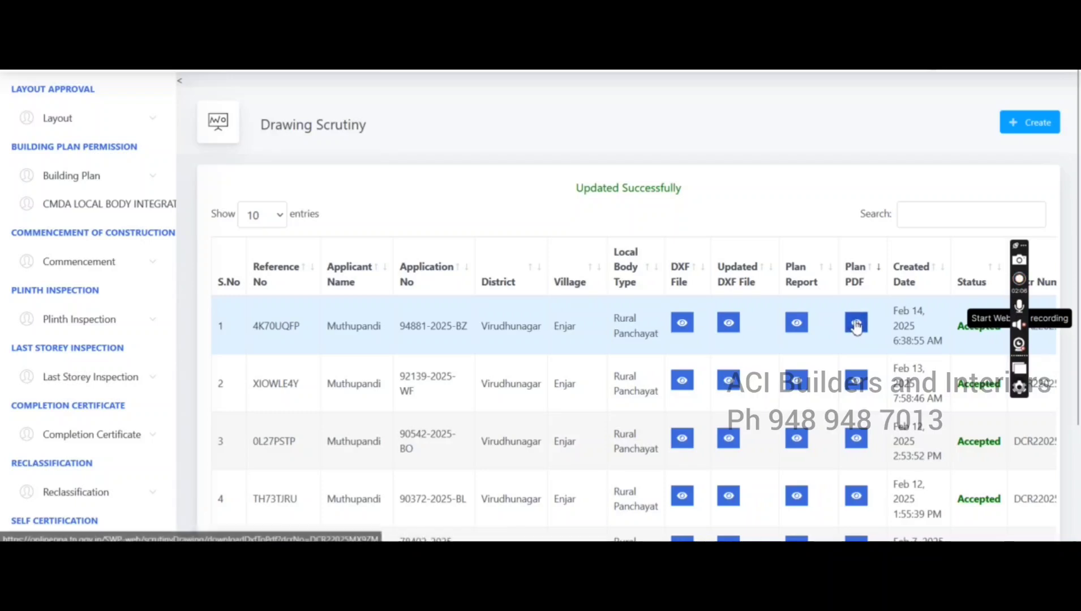
Download row 1's plan PDF through IDM and open it in Nitro
left_click(848, 327)
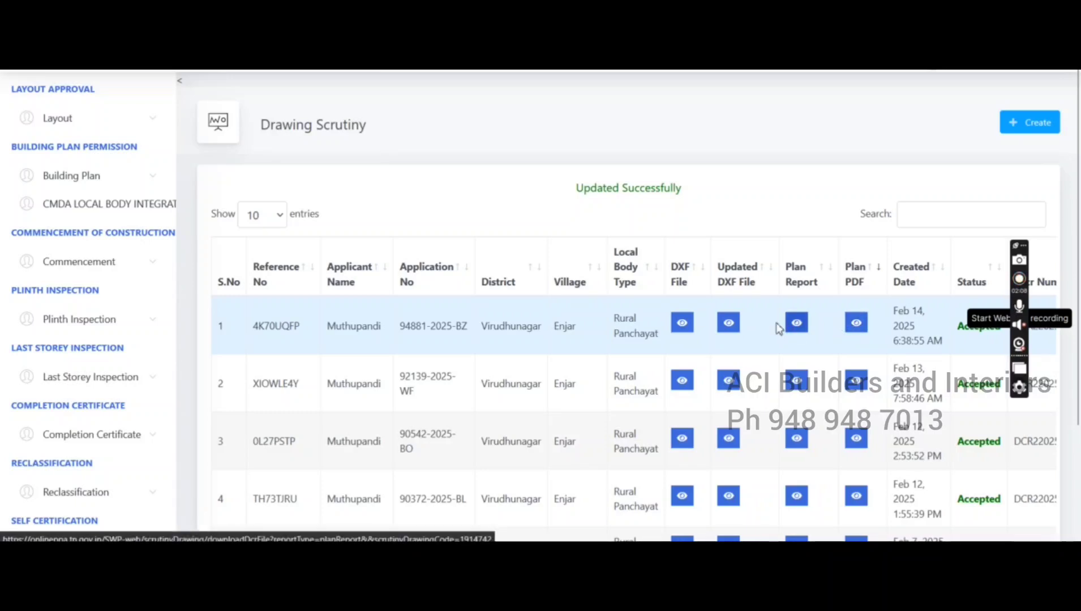
left_click(549, 326)
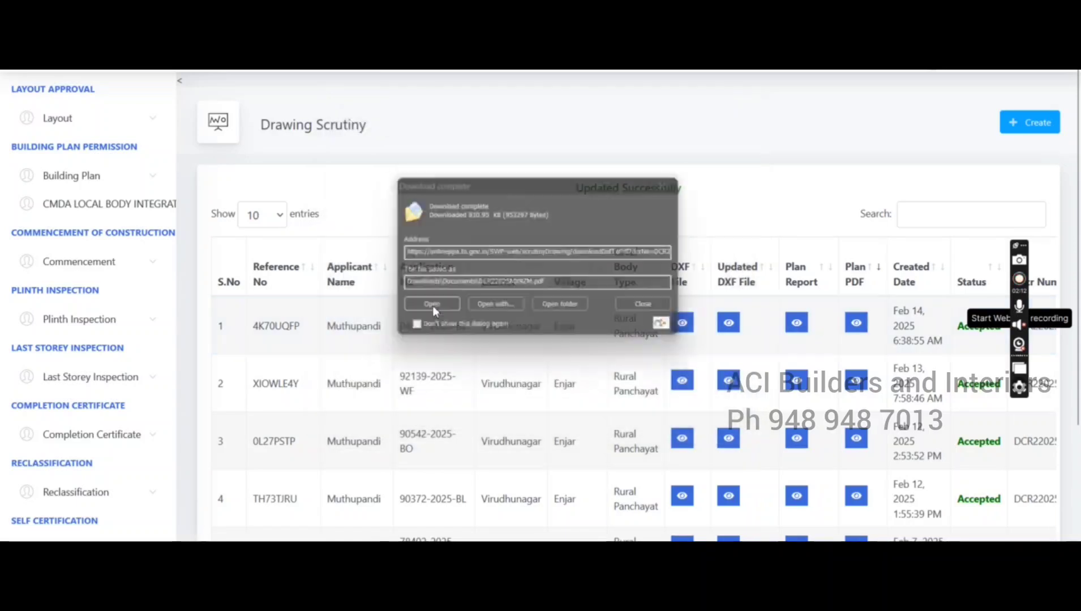
left_click(433, 309)
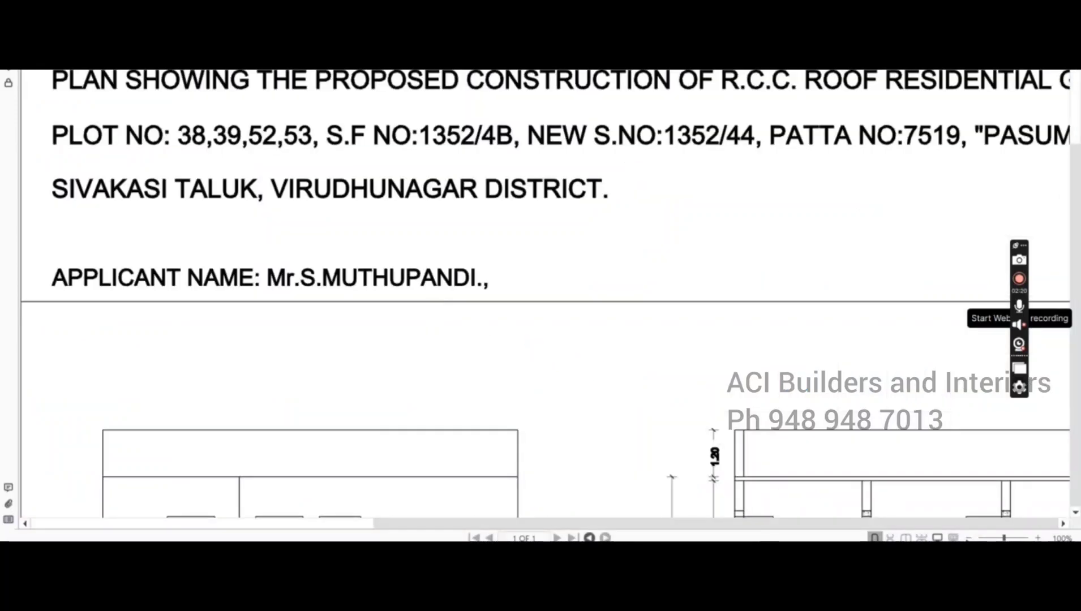
Zoom the plan PDF out twice, scroll through the sheet, then switch back to the browser
left_click(968, 538)
left_click(968, 539)
left_click(968, 538)
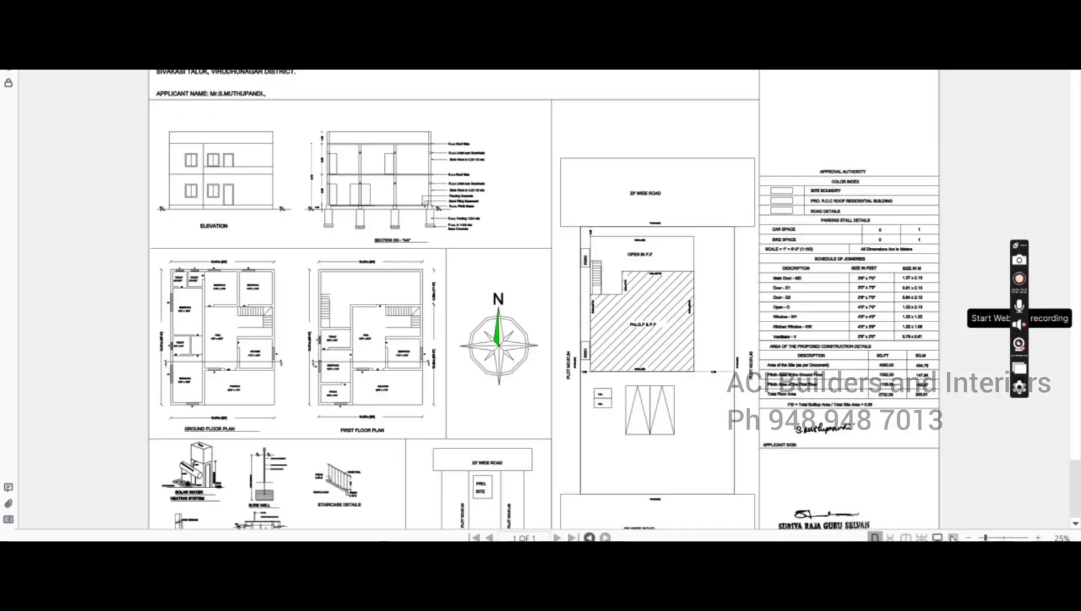
scroll(809, 442, "down", 2)
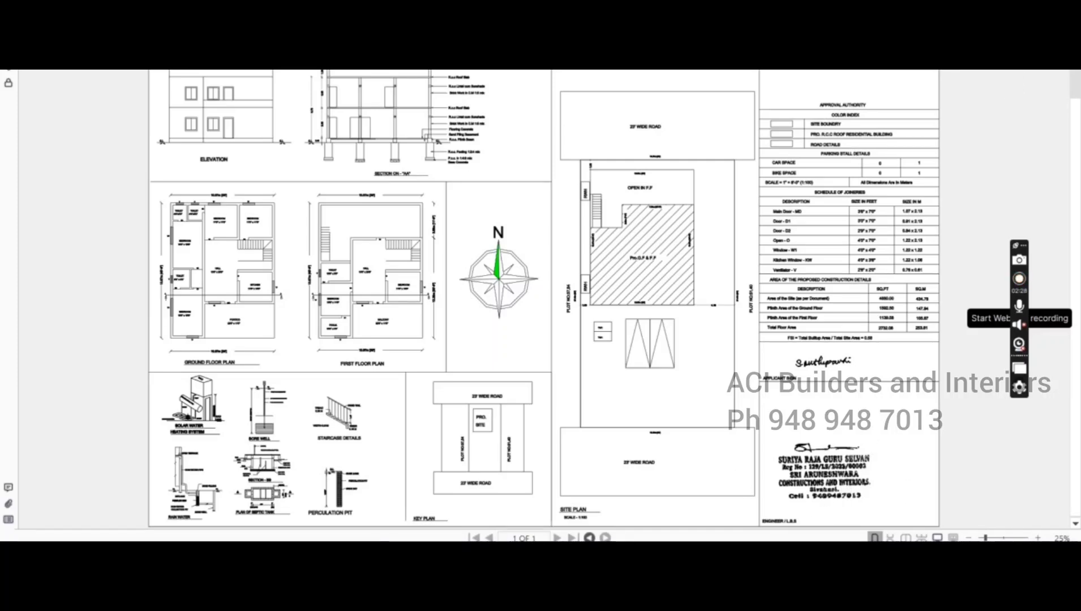
key("alt+Tab")
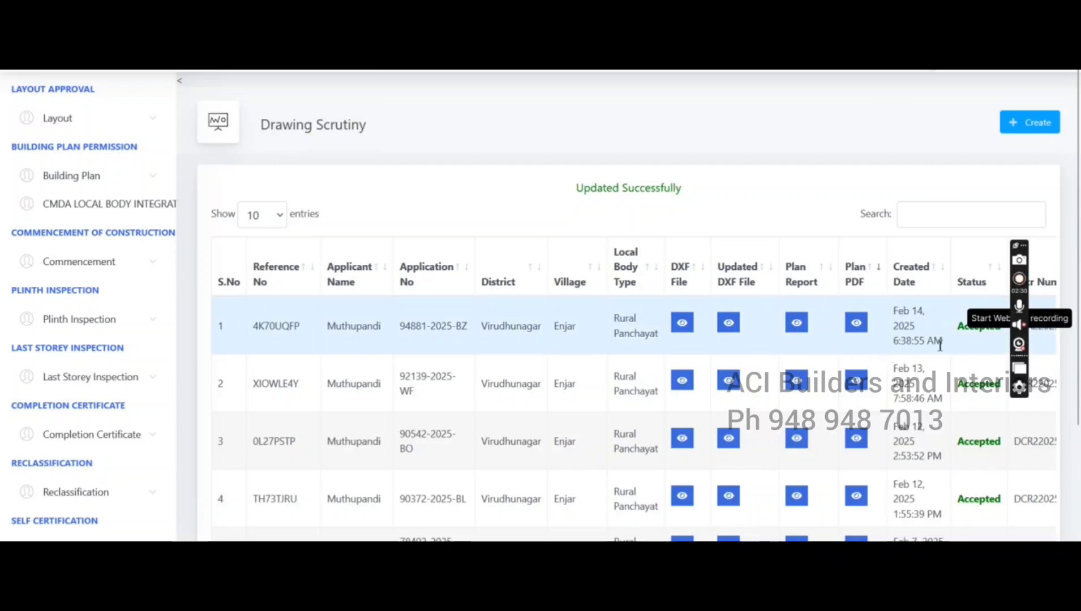
Scroll the scrutiny table right and use + Create under Building Plan for the accepted Feb 14 row
left_click_drag(1018, 396, 764, 248)
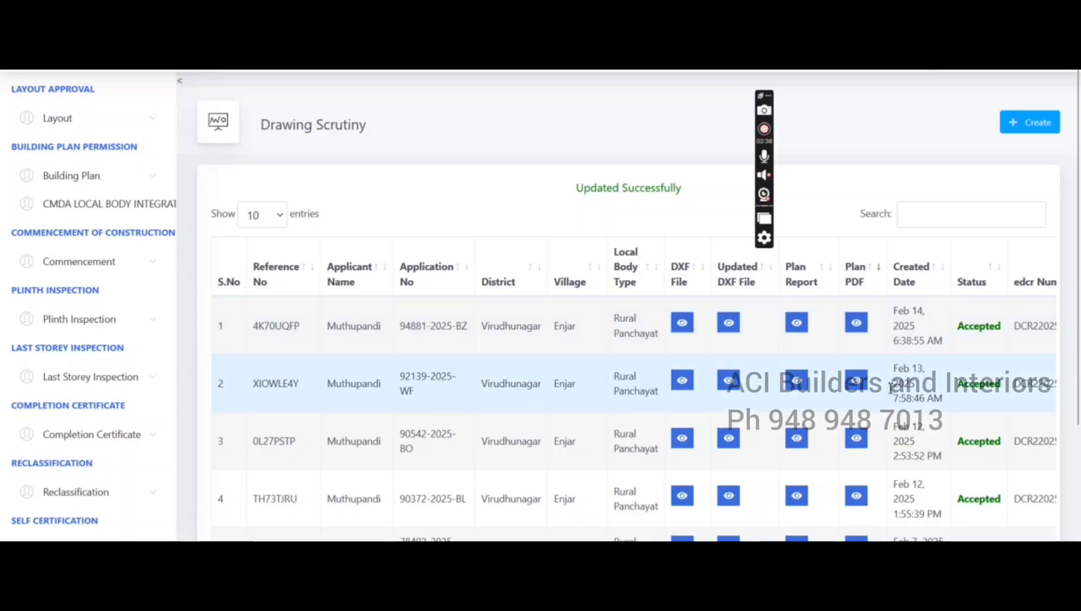
scroll(399, 529, "down", 3)
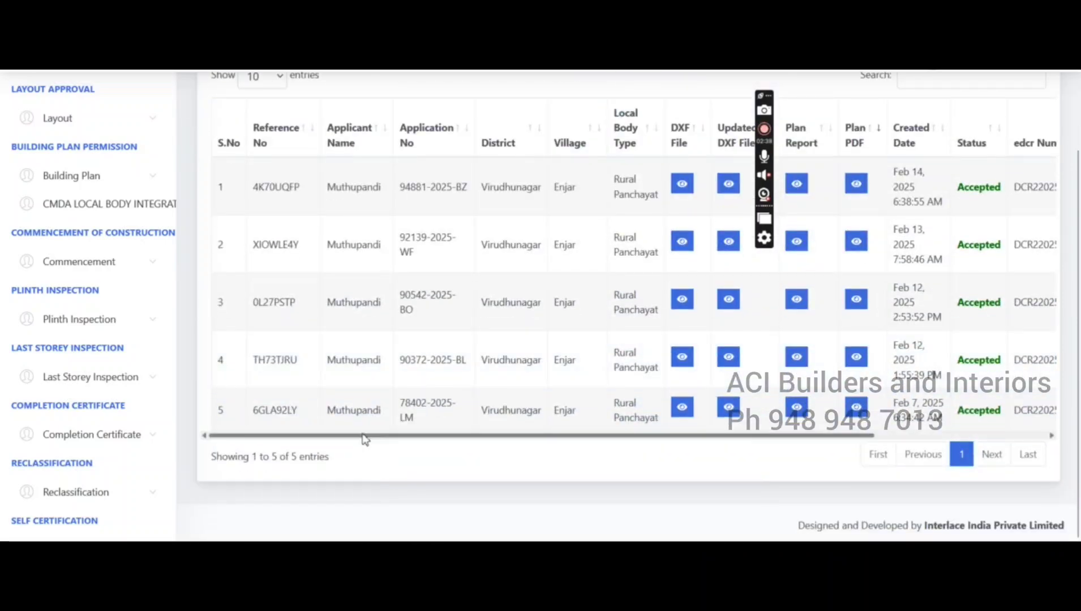
left_click_drag(364, 439, 699, 405)
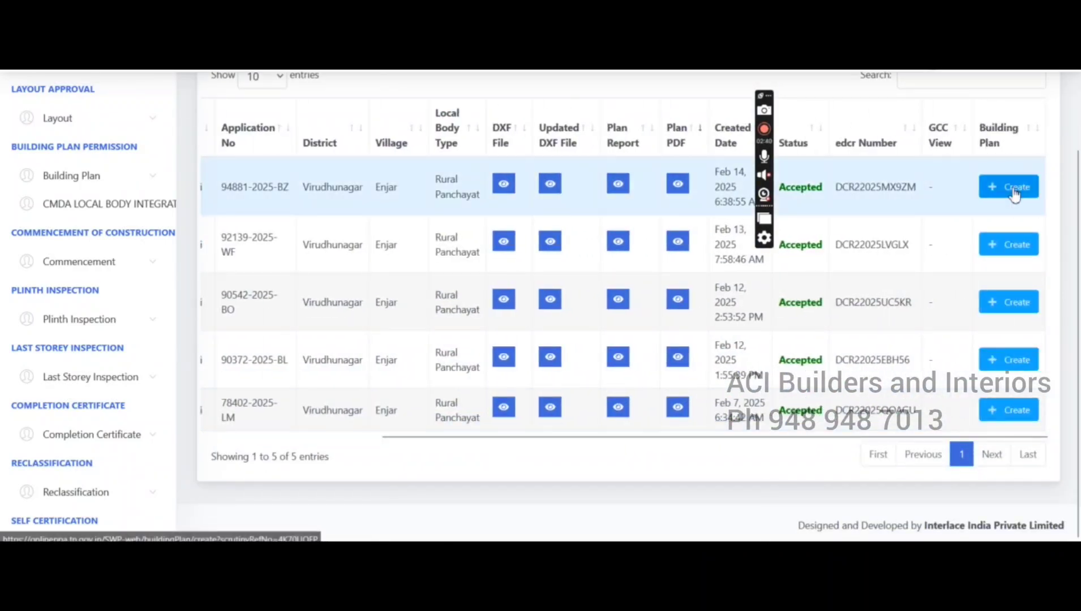
left_click_drag(789, 437, 1071, 195)
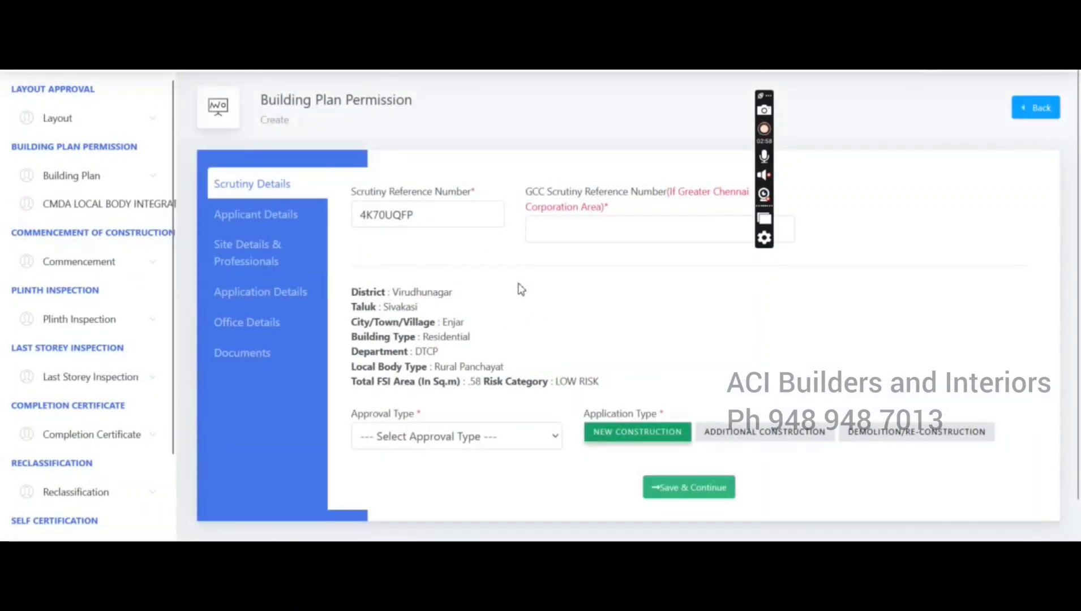
Set Approval Type to New and save the scrutiny details
scroll(519, 332, "down", 1)
left_click(507, 400)
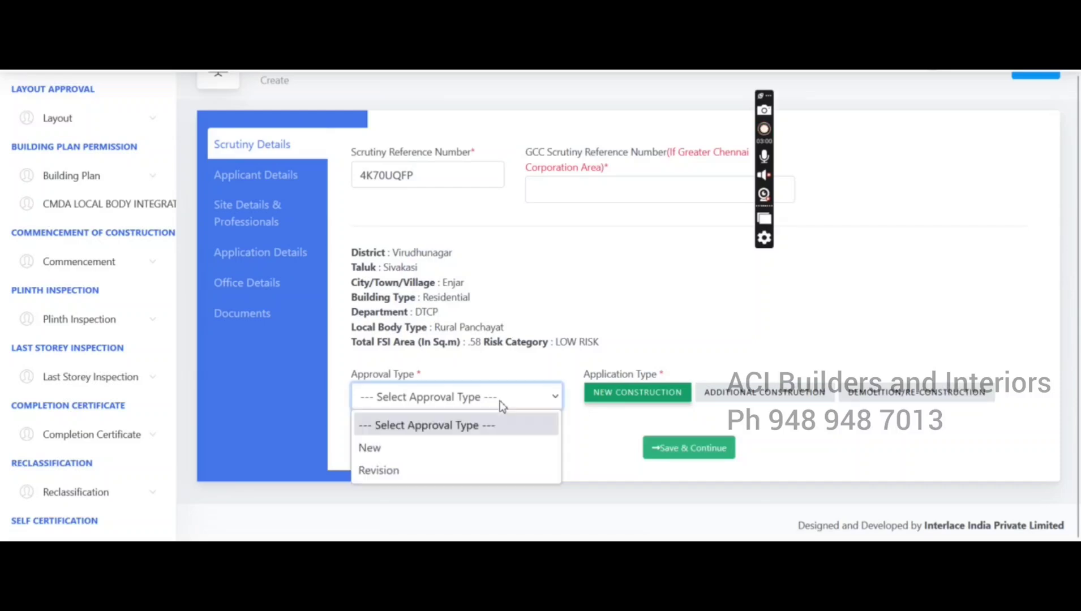
left_click(487, 448)
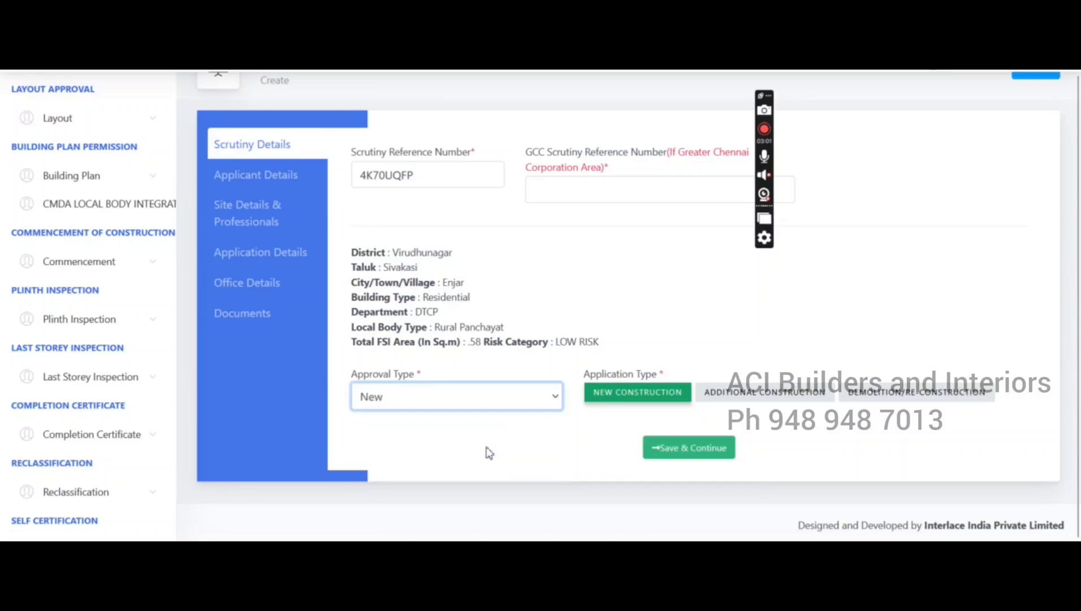
left_click(684, 449)
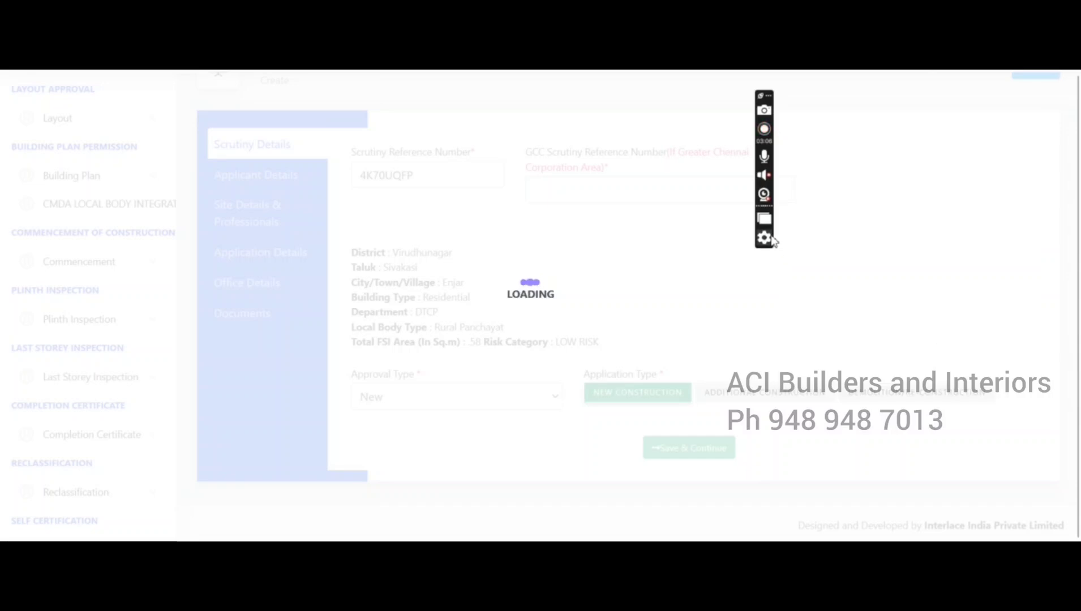
Choose Individual as the applicant type
left_click_drag(774, 211, 1074, 211)
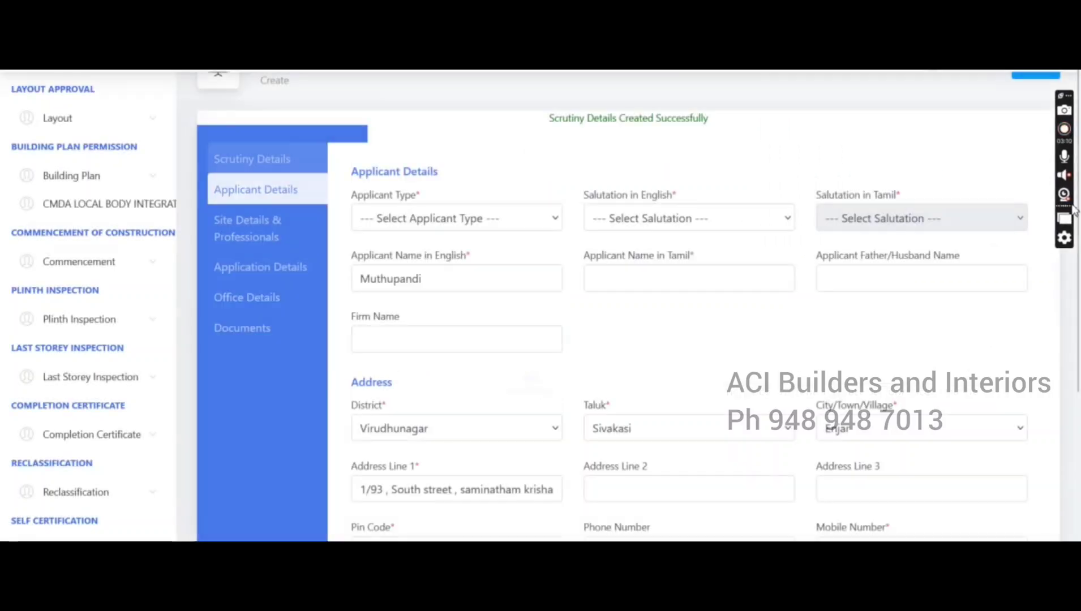
left_click(437, 226)
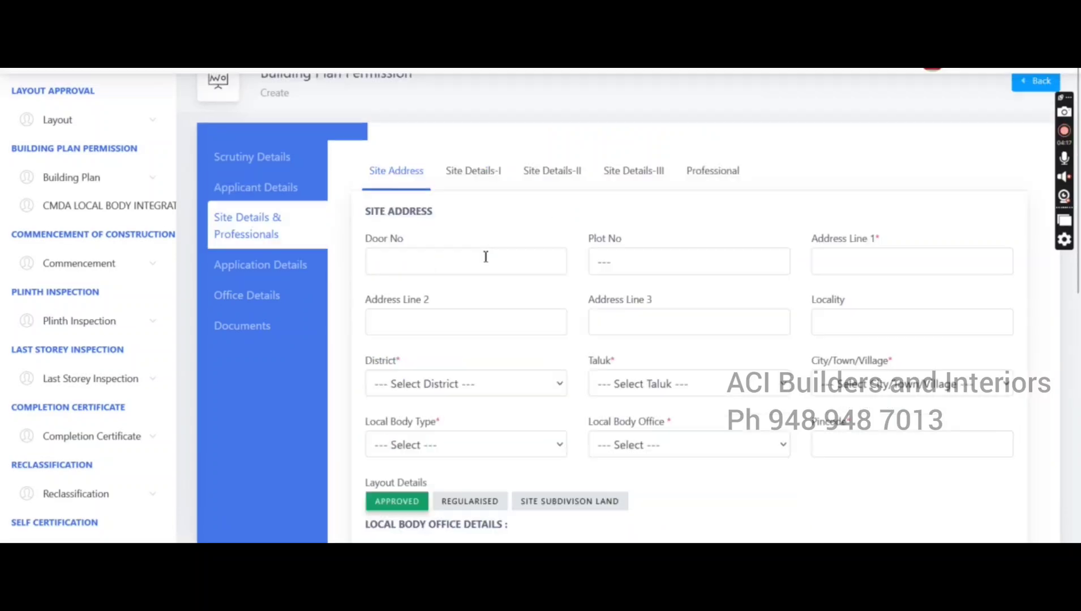
left_click(485, 256)
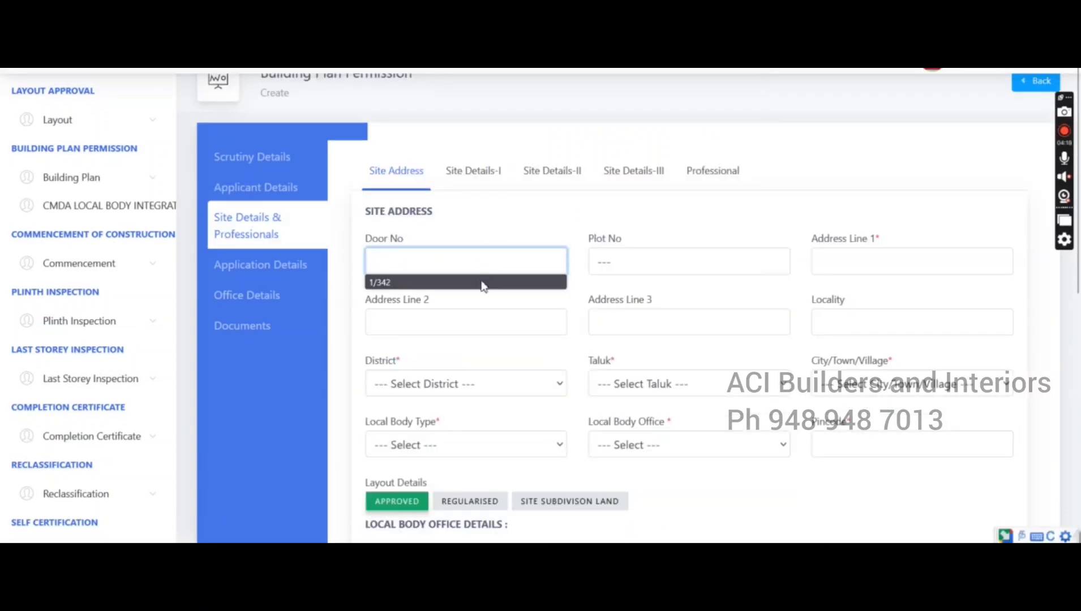
left_click(483, 283)
left_click(642, 268)
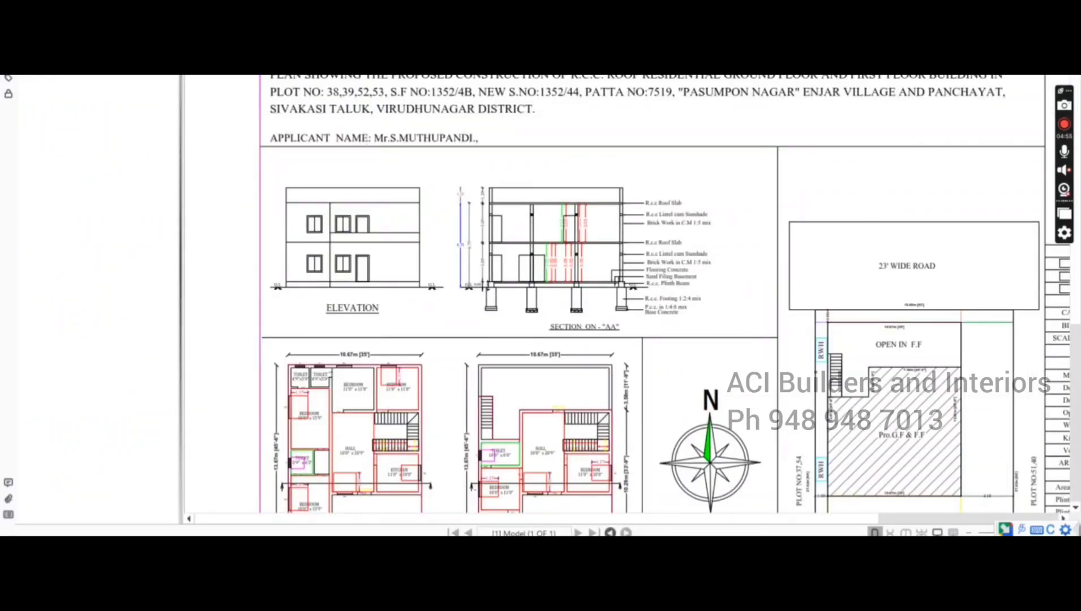
left_click(1065, 11)
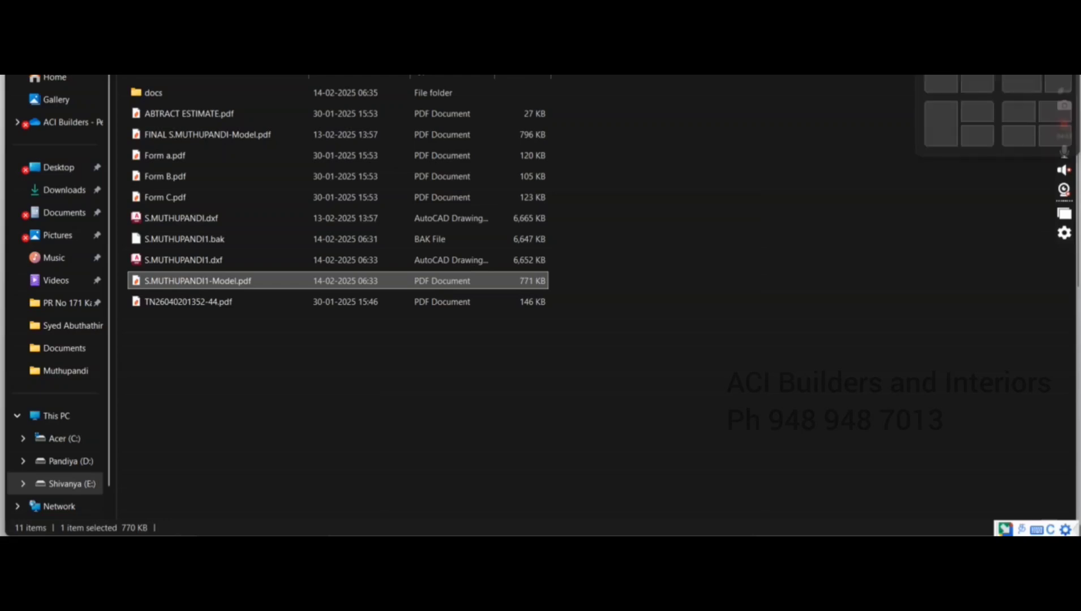
left_click(985, 11)
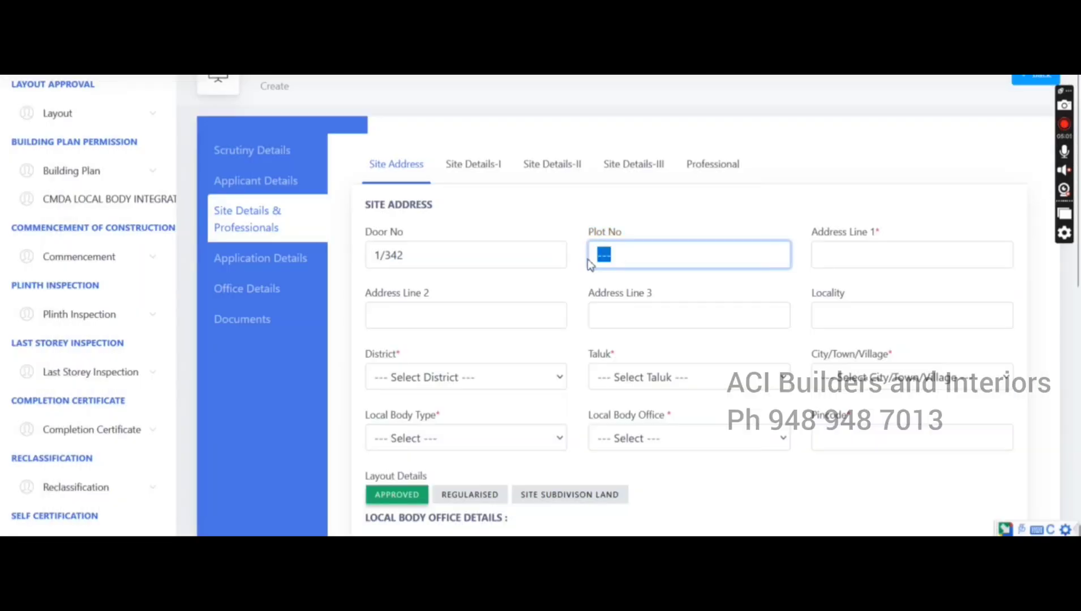
type("38,39,52,53")
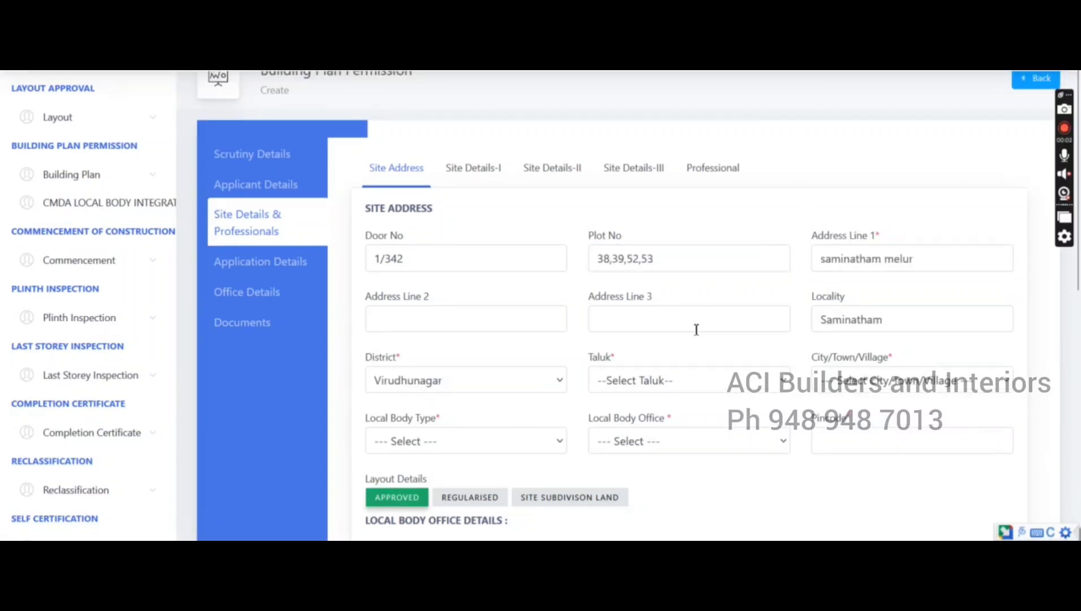
scroll(594, 390, "down", 3)
Set the taluk to Sivakasi and the village to Saminatham
left_click(704, 239)
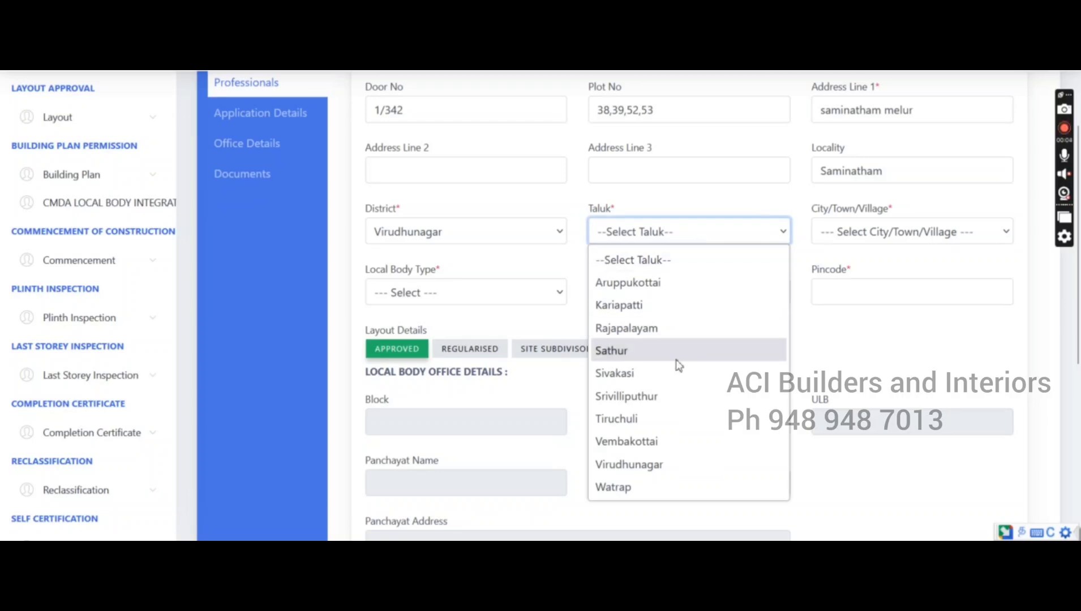
left_click(662, 379)
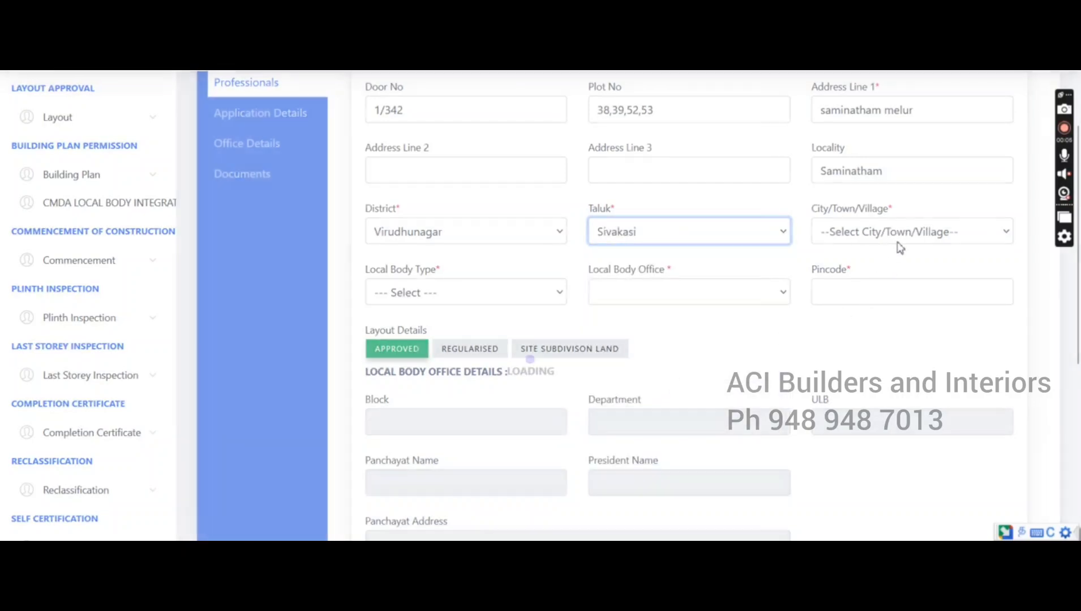
left_click(899, 233)
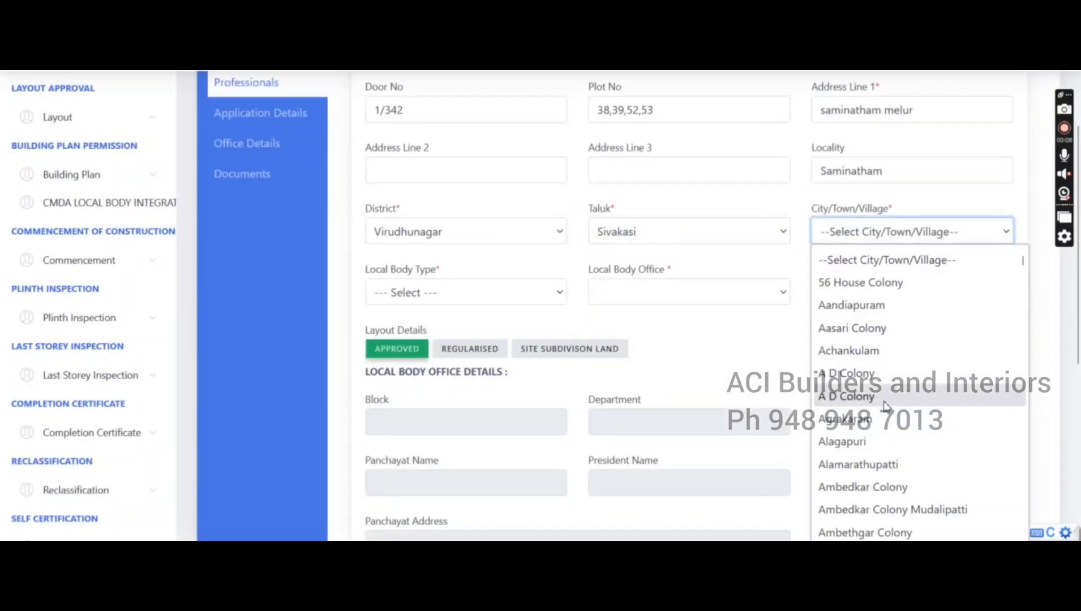
scroll(885, 406, "down", 5)
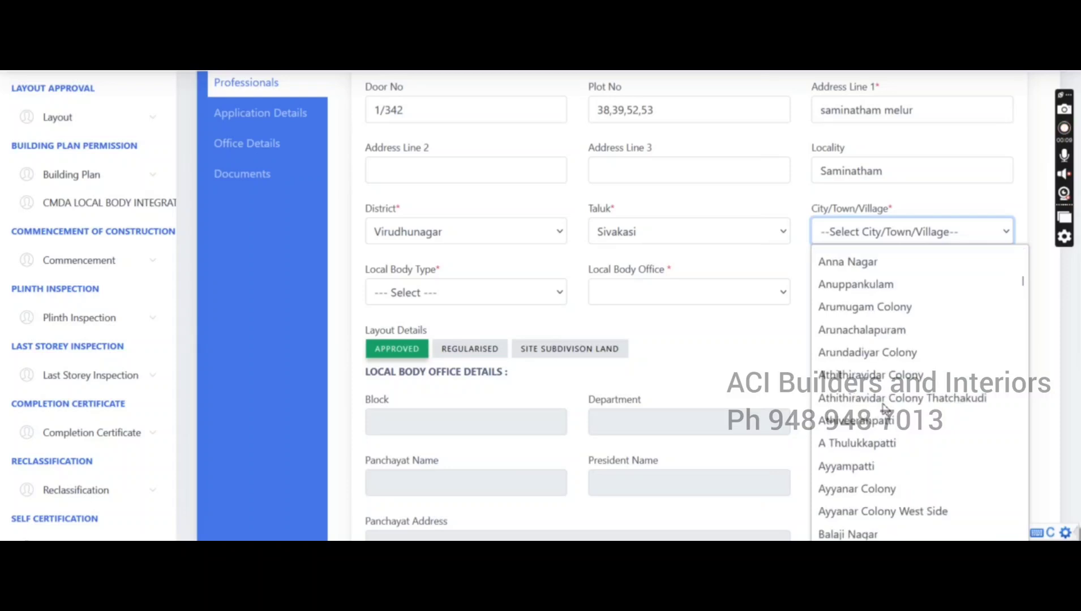
scroll(886, 406, "down", 3)
scroll(886, 406, "up", 4)
scroll(885, 406, "down", 8)
scroll(885, 406, "down", 20)
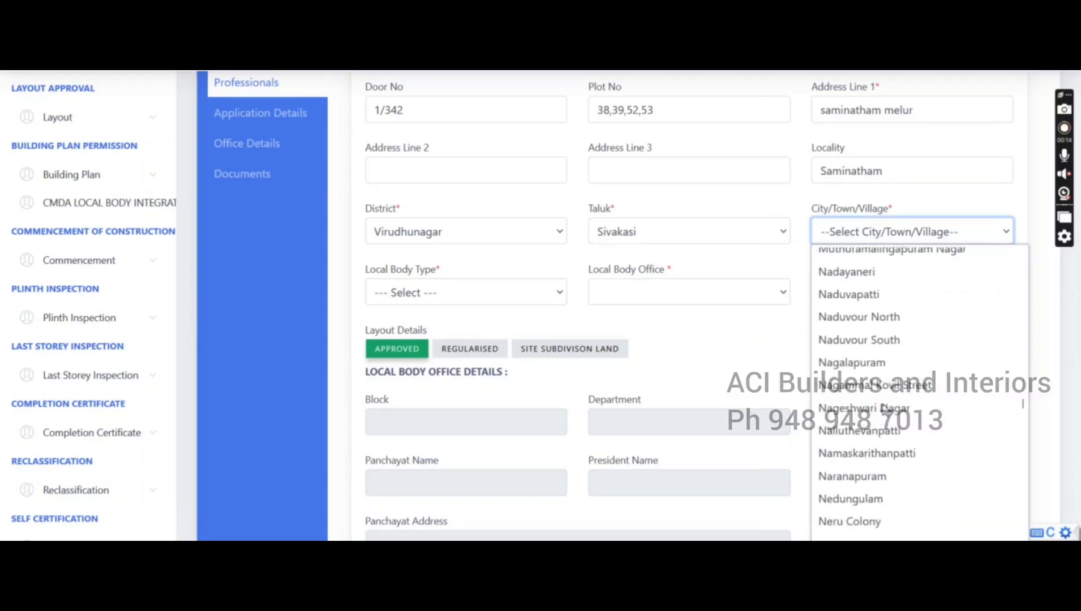
key("s")
scroll(886, 407, "down", 6)
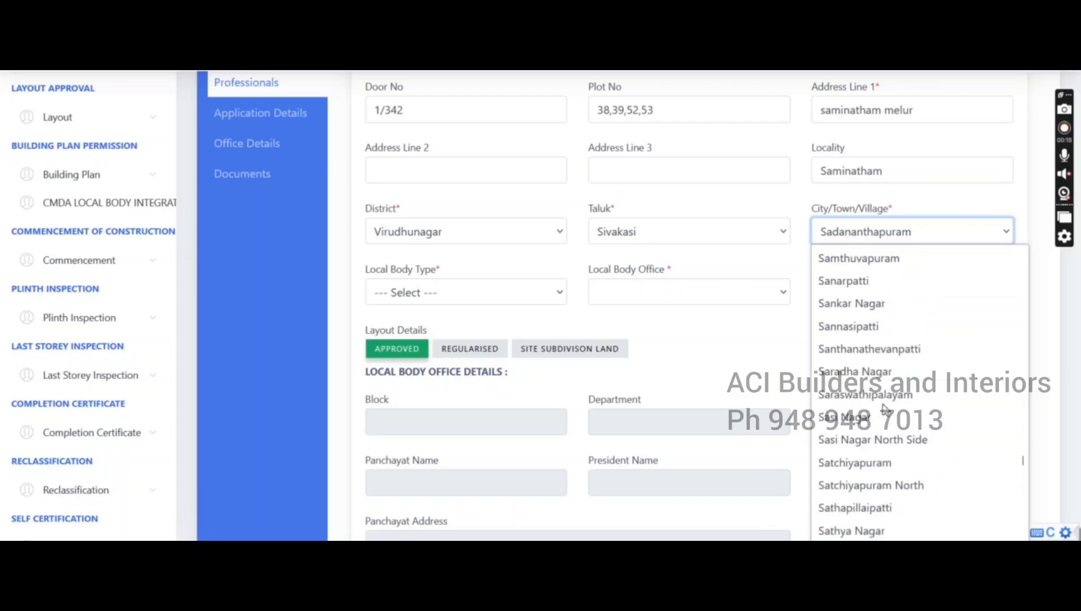
scroll(885, 408, "up", 2)
scroll(886, 407, "down", 2)
scroll(886, 410, "up", 2)
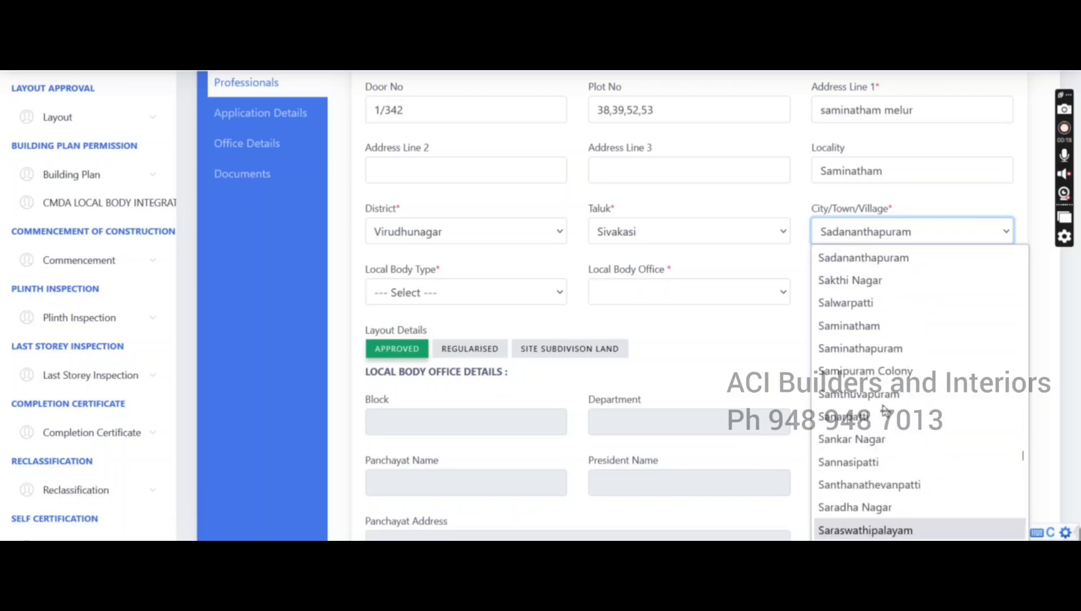
left_click(875, 327)
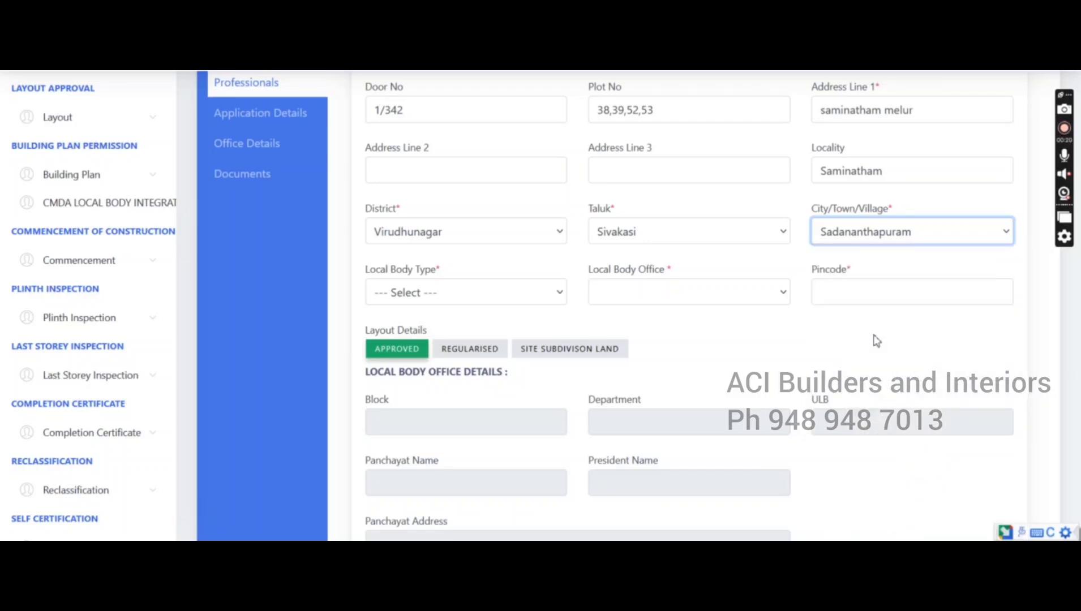
Set local body type to Rural Panchayat and local body office to Saminatham
left_click(429, 292)
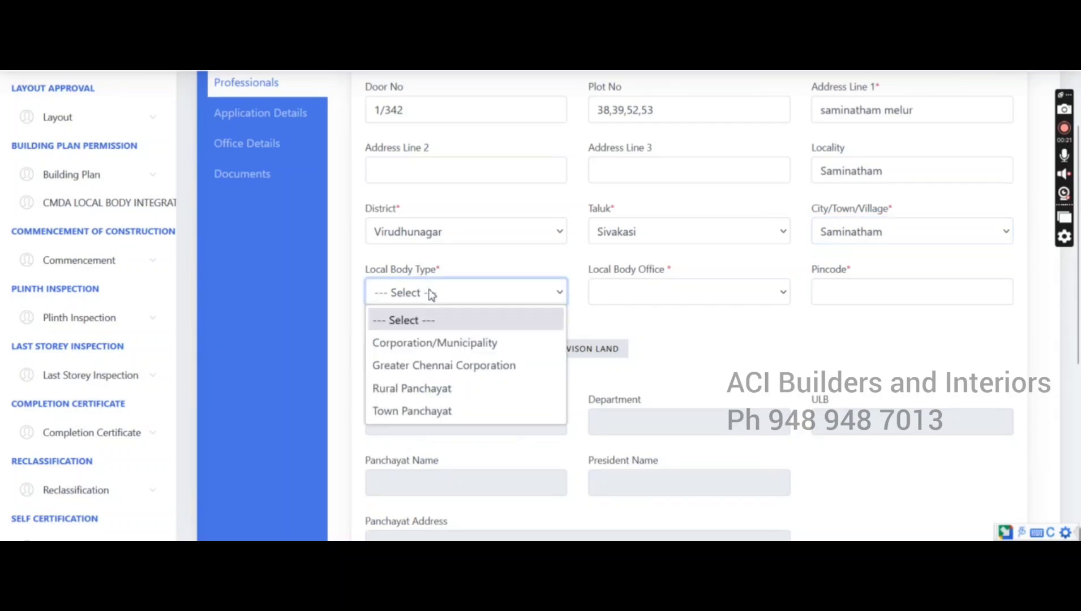
left_click(464, 388)
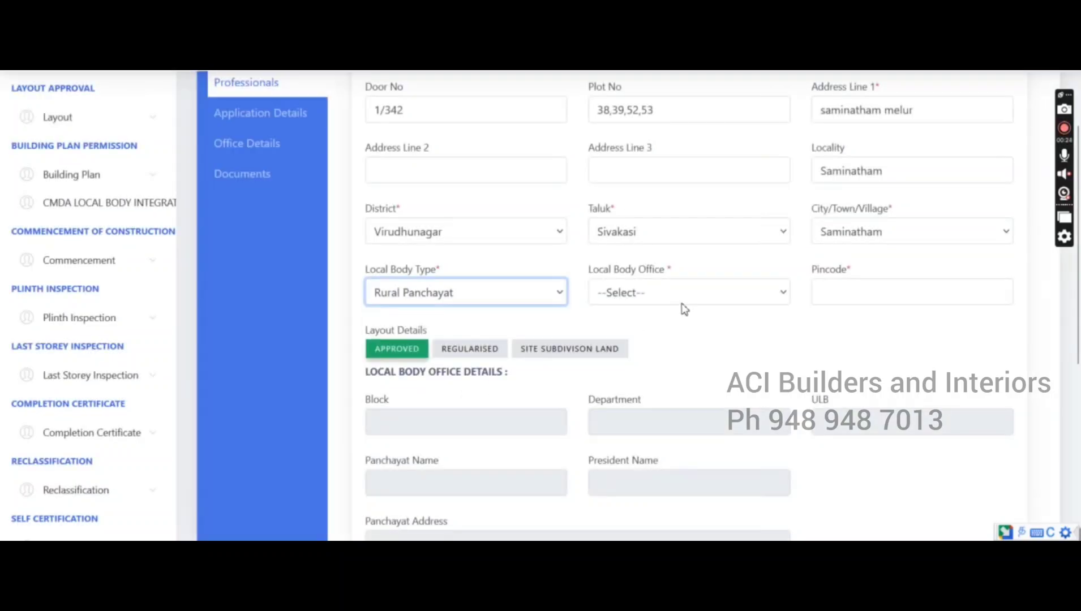
left_click(683, 306)
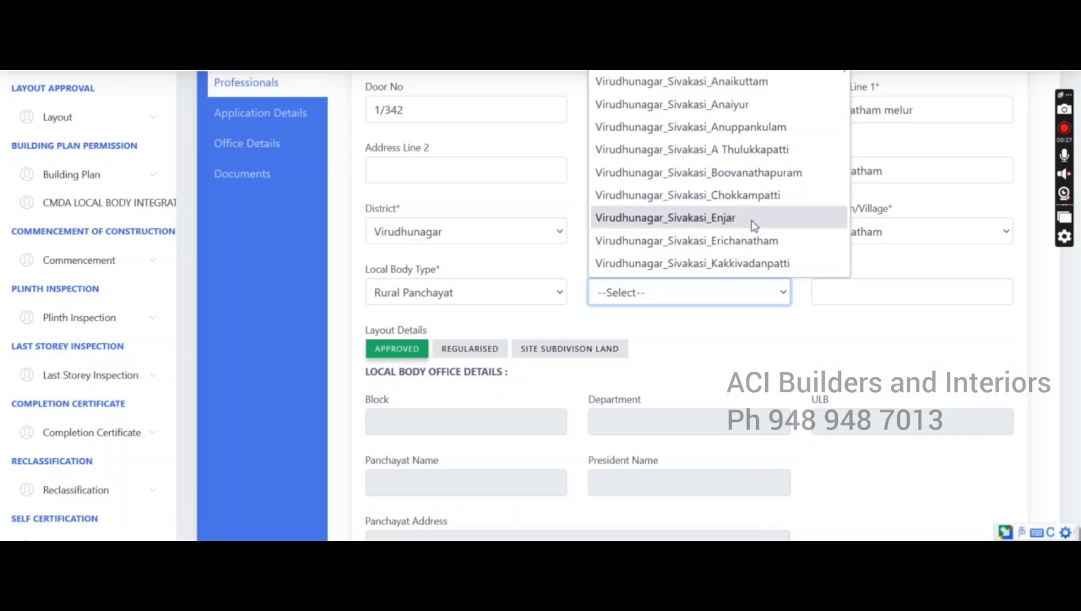
scroll(754, 225, "down", 4)
scroll(752, 230, "down", 2)
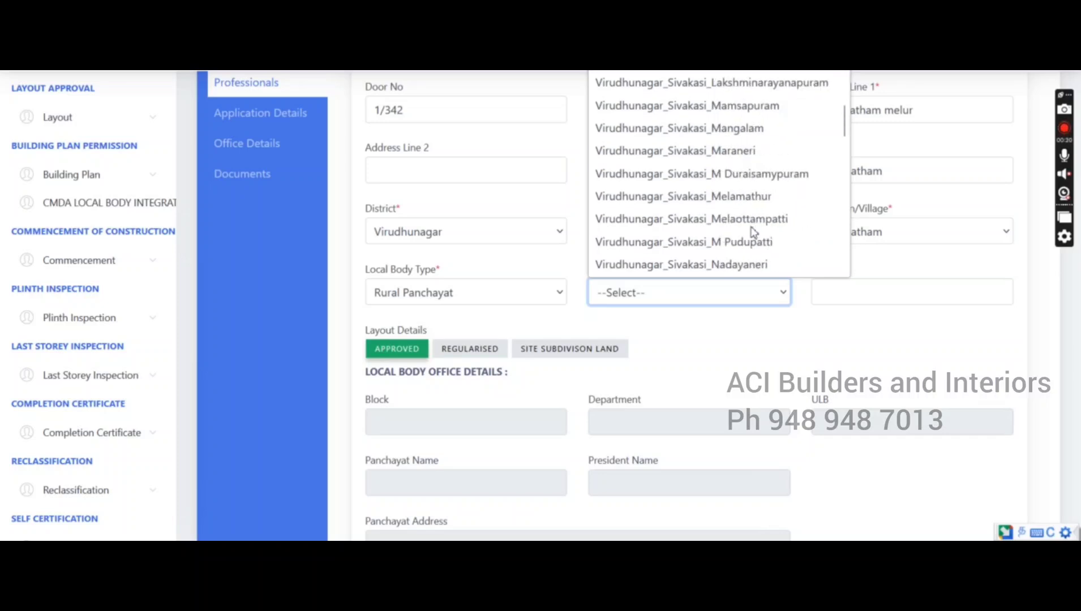
scroll(762, 261, "down", 2)
scroll(764, 263, "down", 2)
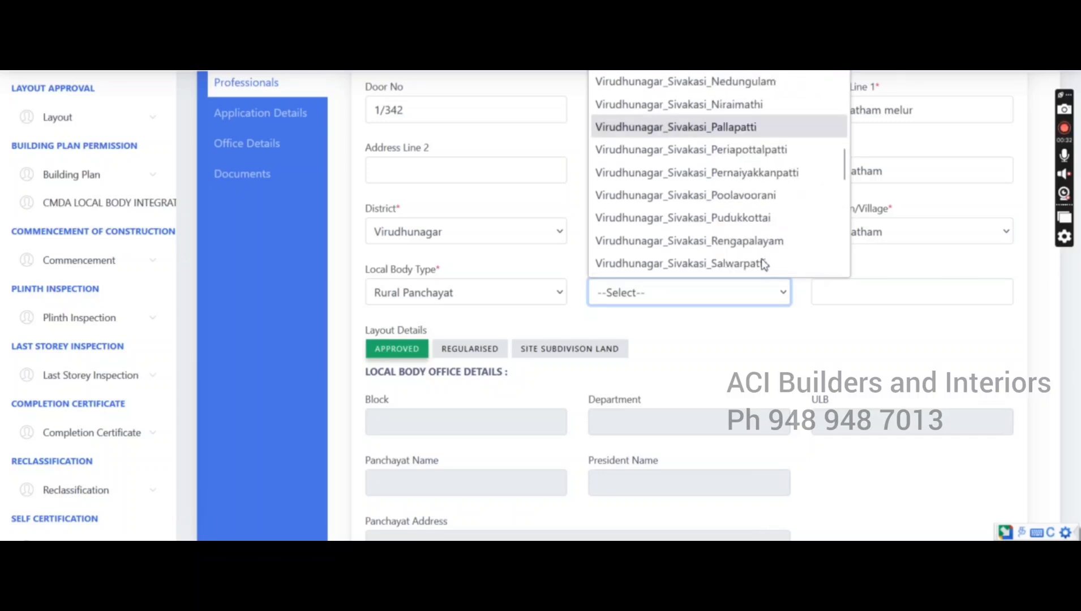
scroll(768, 198, "down", 3)
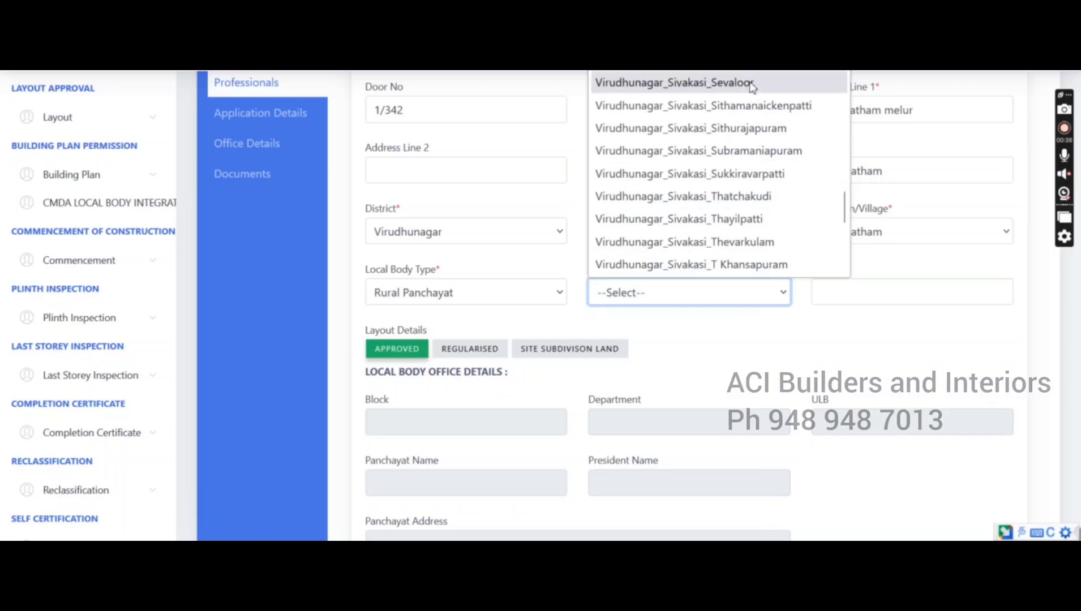
scroll(752, 85, "up", 2)
left_click(755, 148)
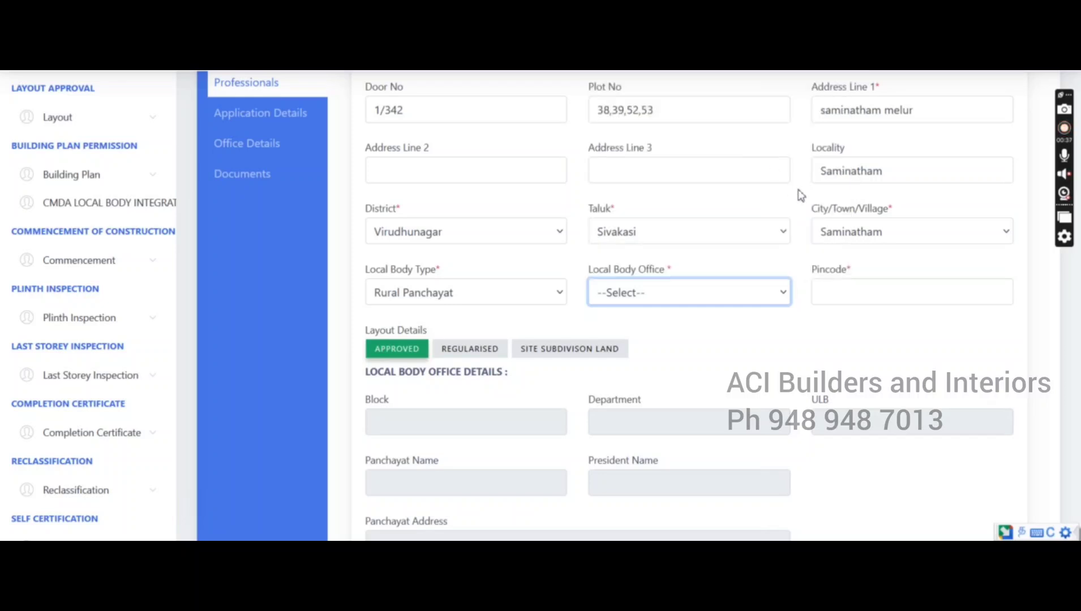
Change the village to Enjar and enter pincode 626141
left_click(860, 233)
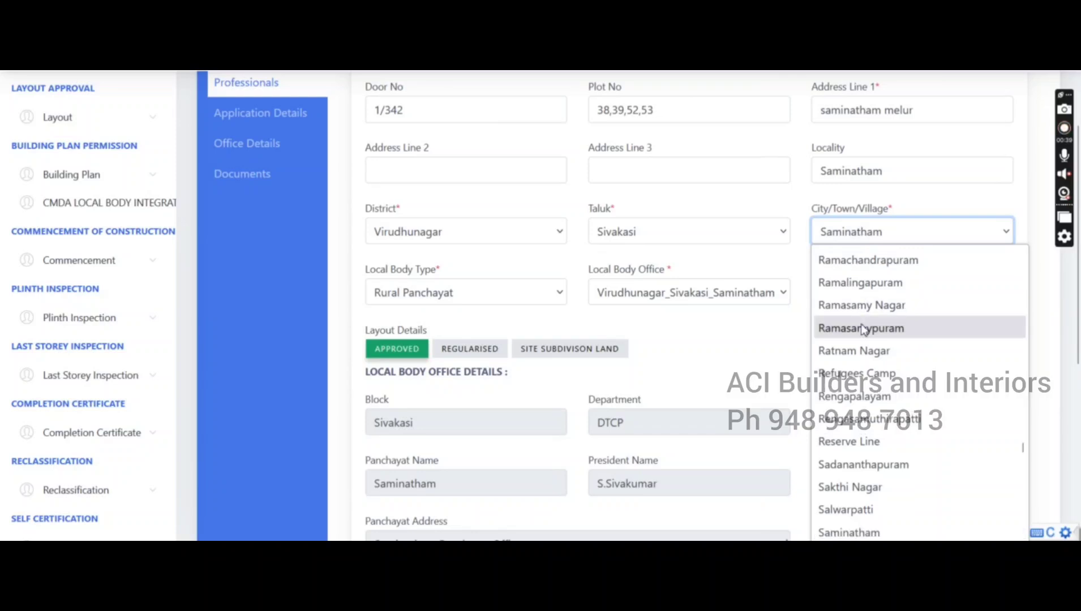
key("e")
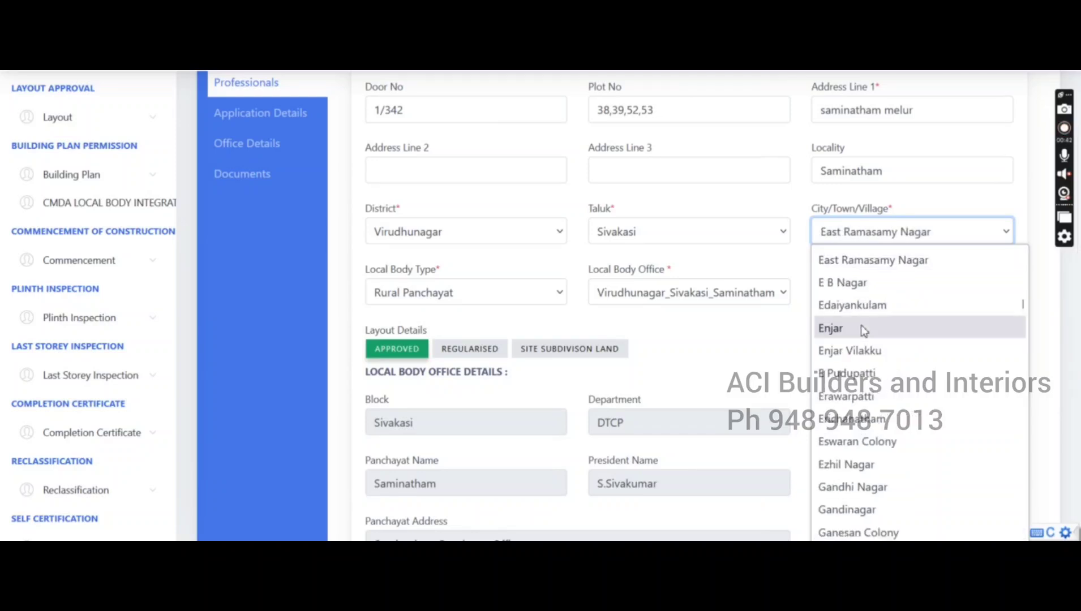
left_click(863, 331)
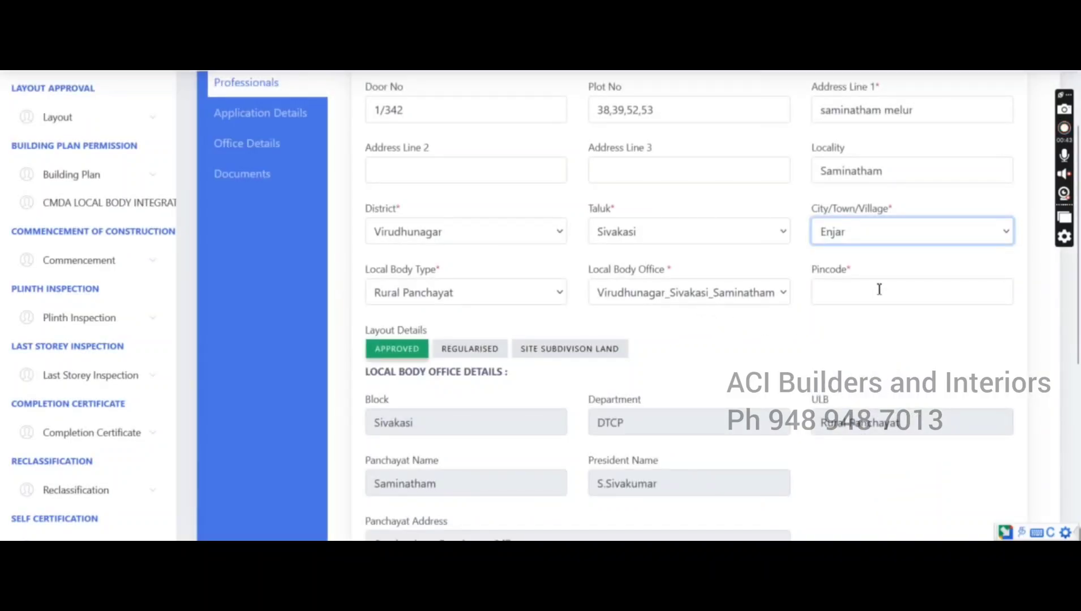
left_click(879, 289)
left_click(830, 310)
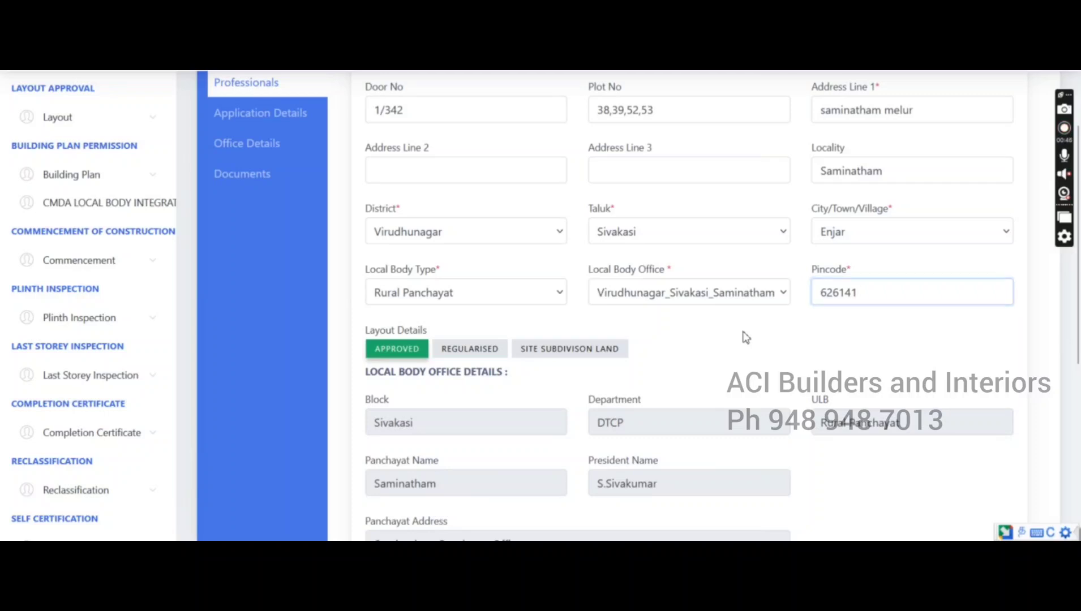
left_click(746, 337)
scroll(741, 334, "down", 3)
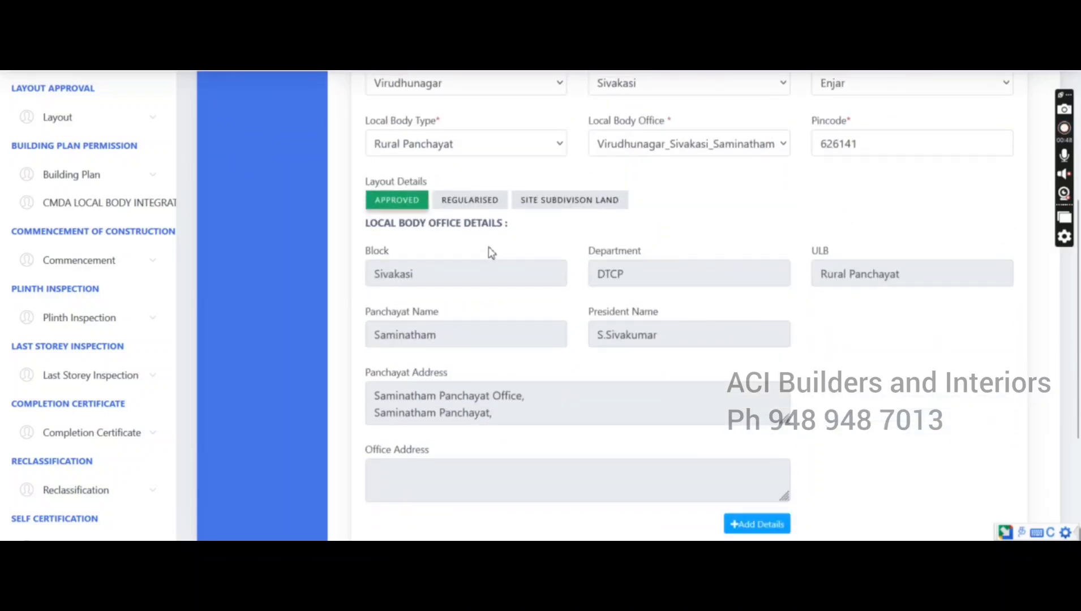
Mark the layout as site subdivision land, add the address row, then save and confirm
left_click(556, 206)
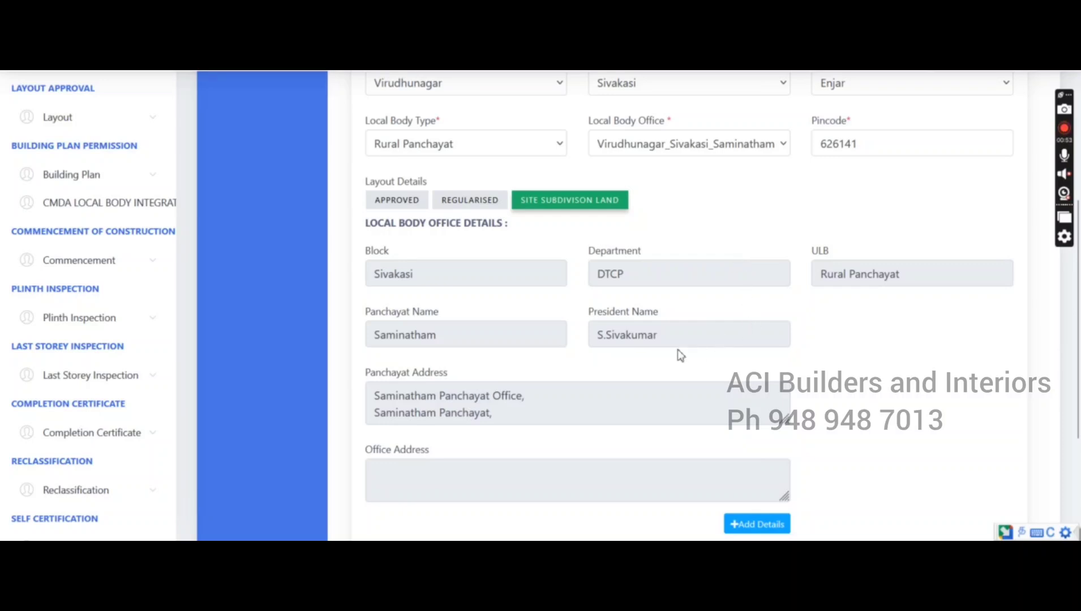
scroll(671, 366, "down", 2)
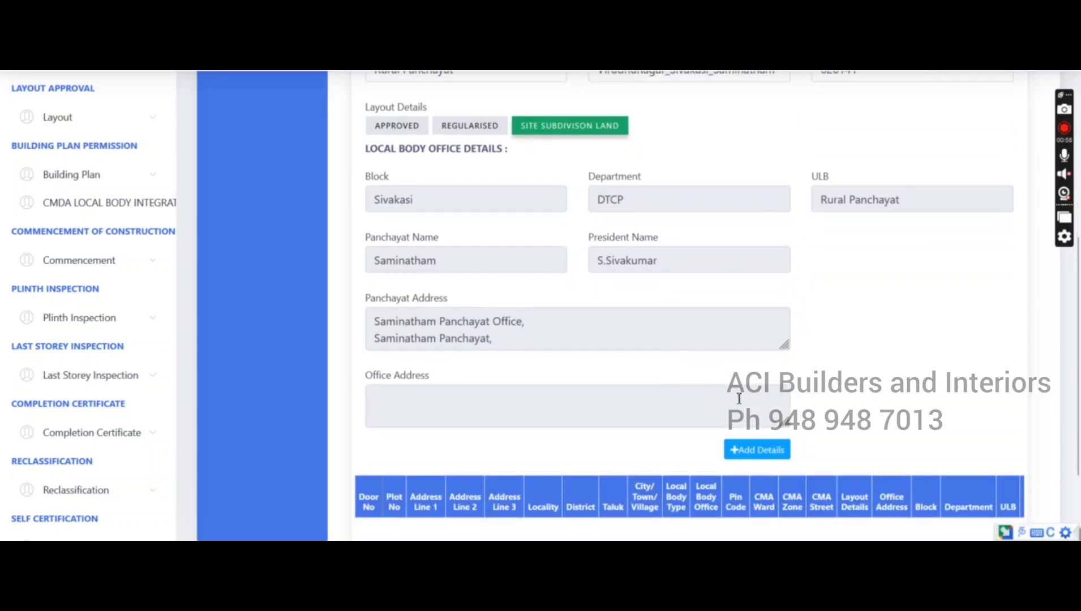
scroll(814, 400, "down", 3)
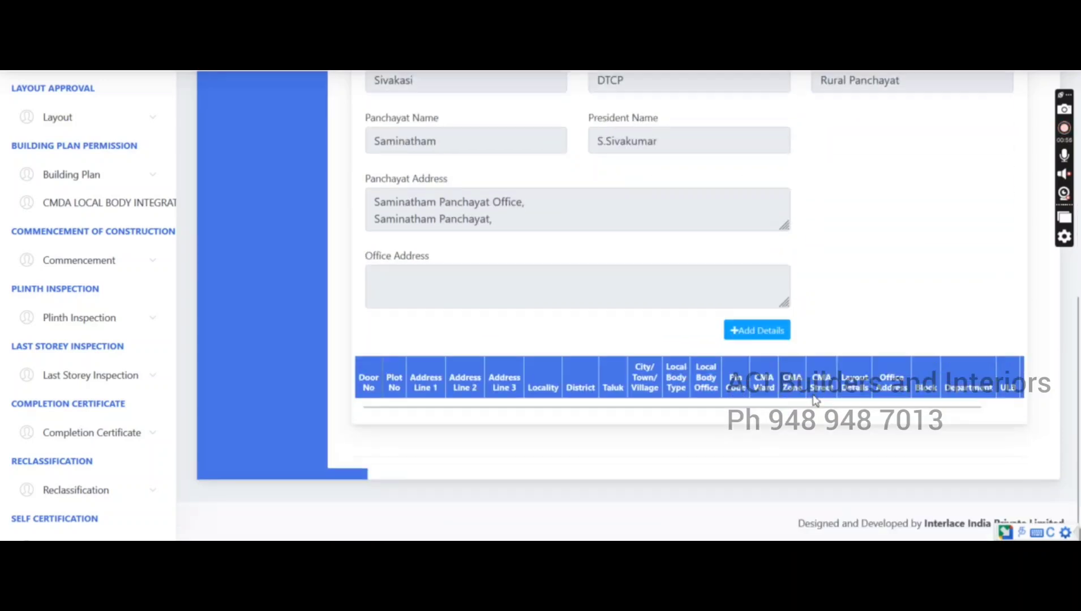
left_click(760, 334)
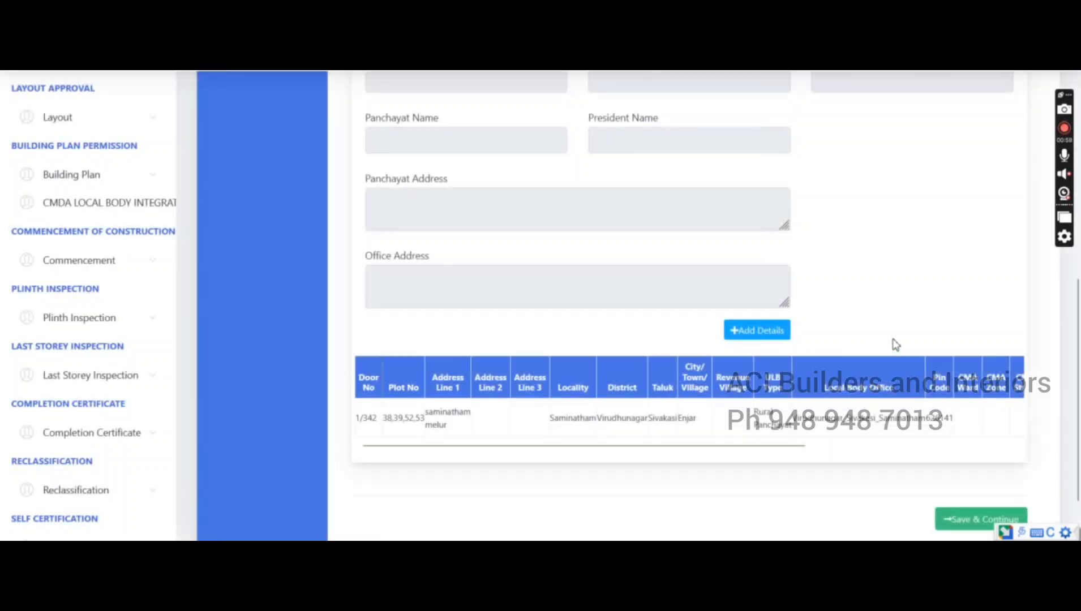
left_click(977, 520)
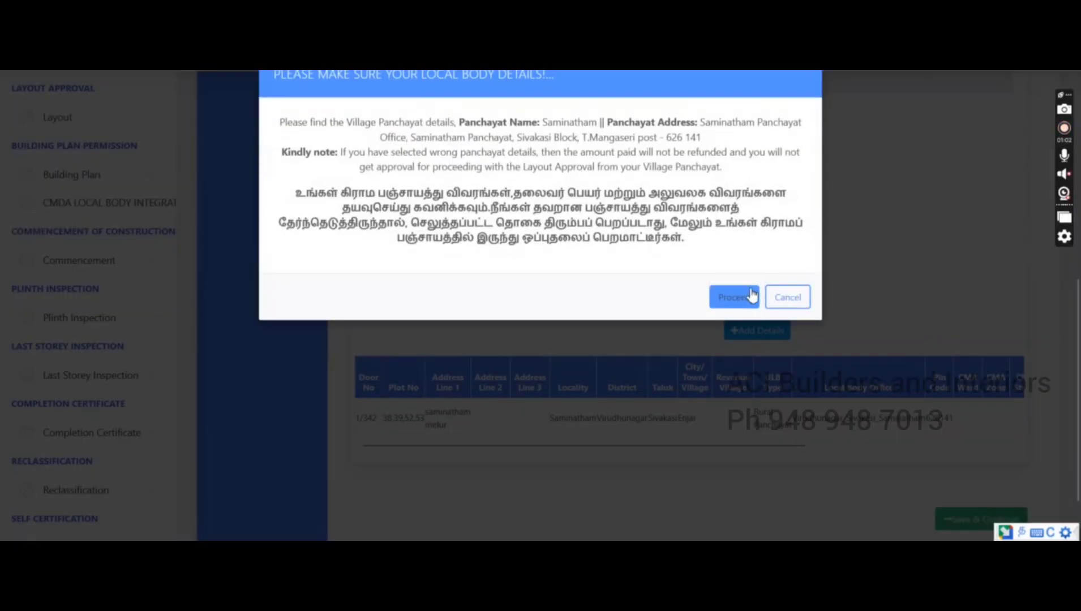
left_click(750, 296)
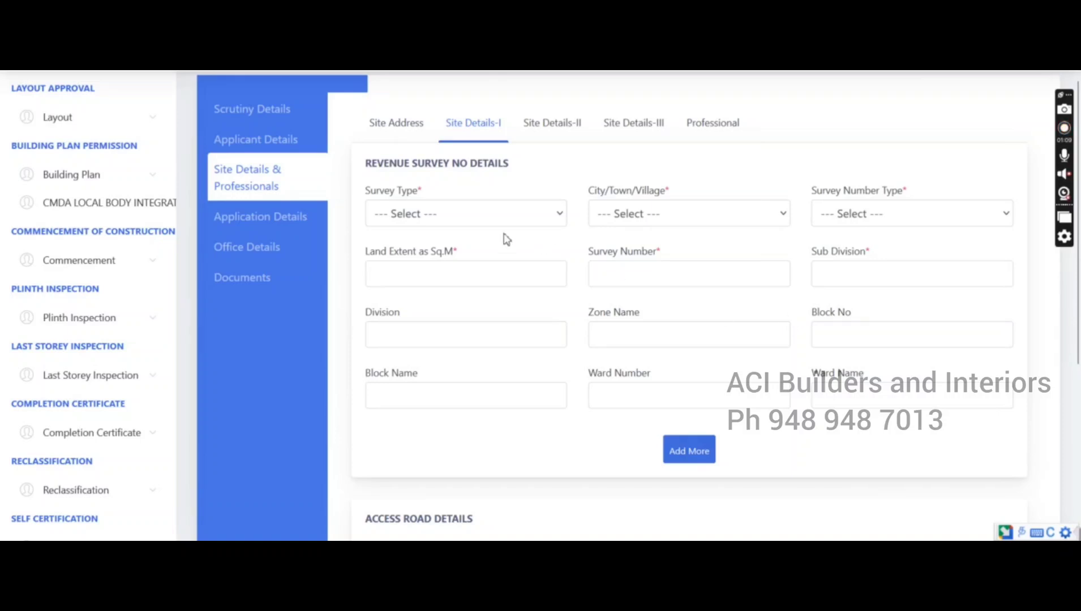
Set survey type New, village Virudhunagar-Sivakasi-Enjar, and type Revenue Survey Number
left_click(463, 218)
left_click(475, 265)
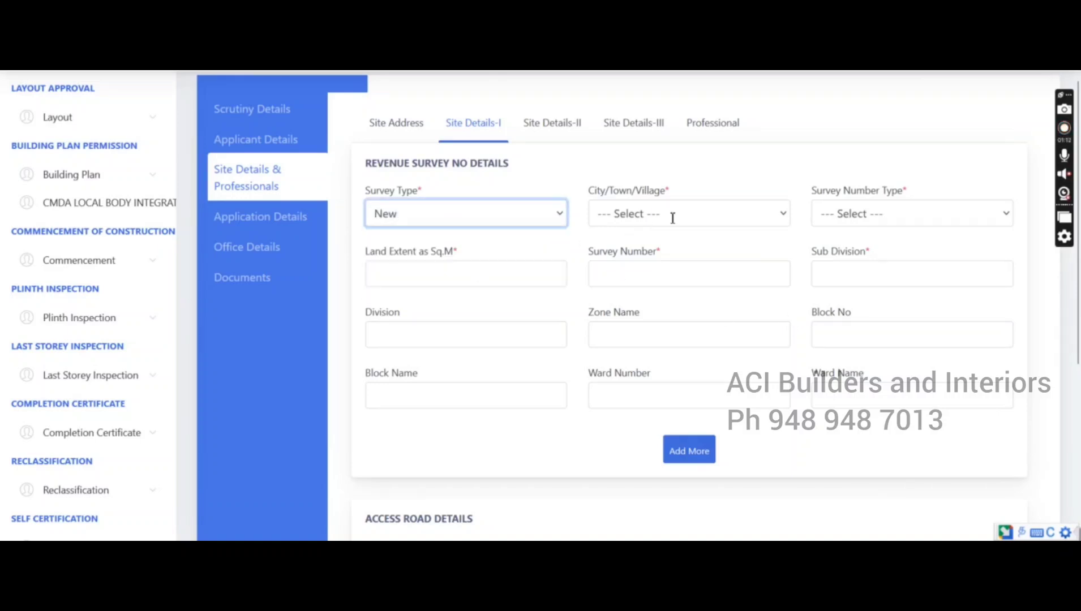
left_click(675, 218)
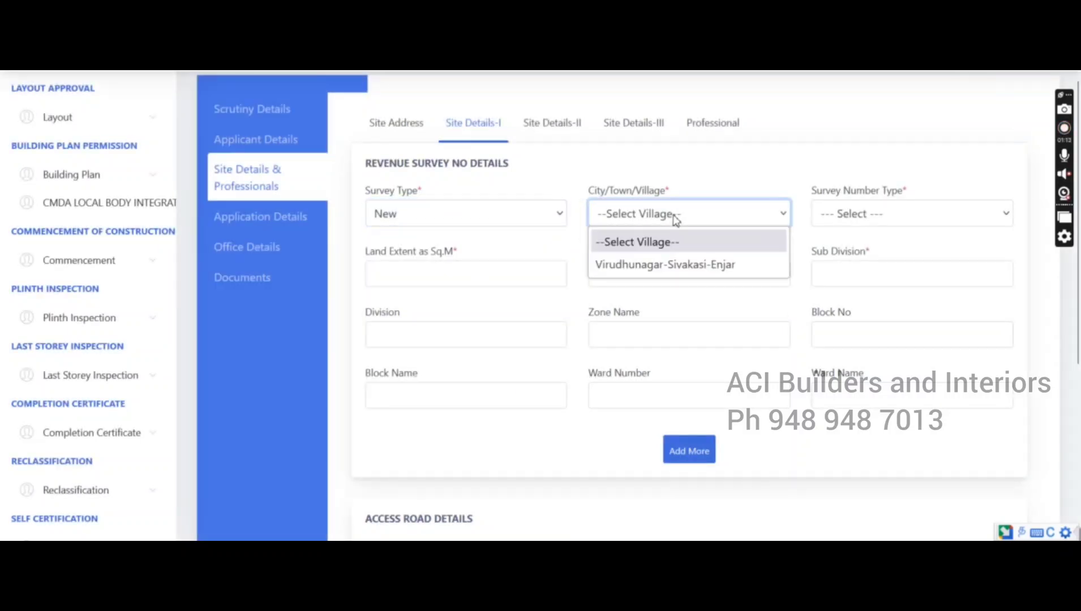
left_click(673, 260)
left_click(901, 221)
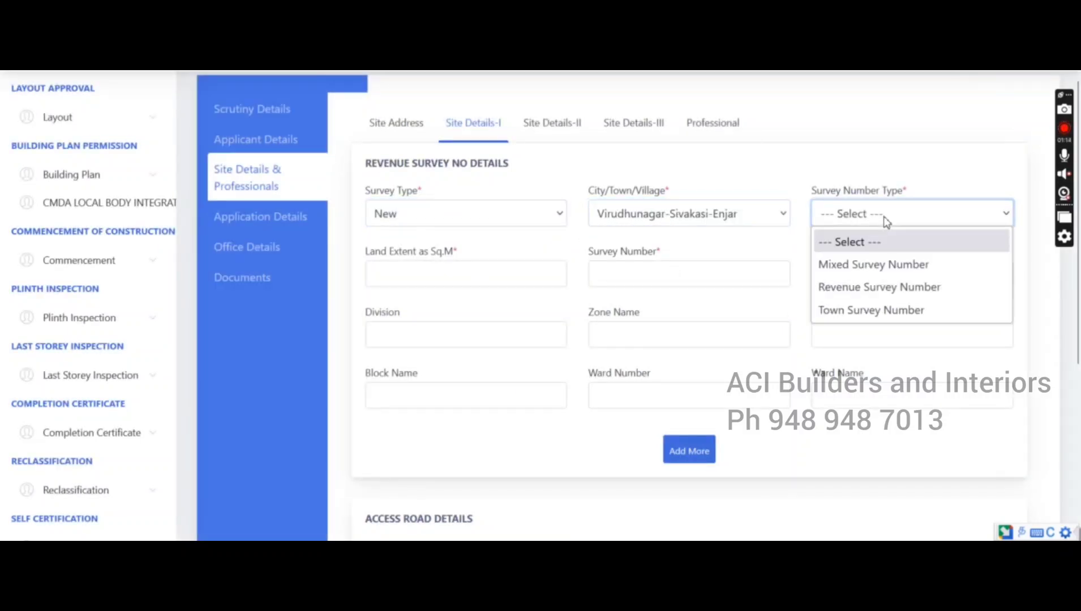
left_click(886, 289)
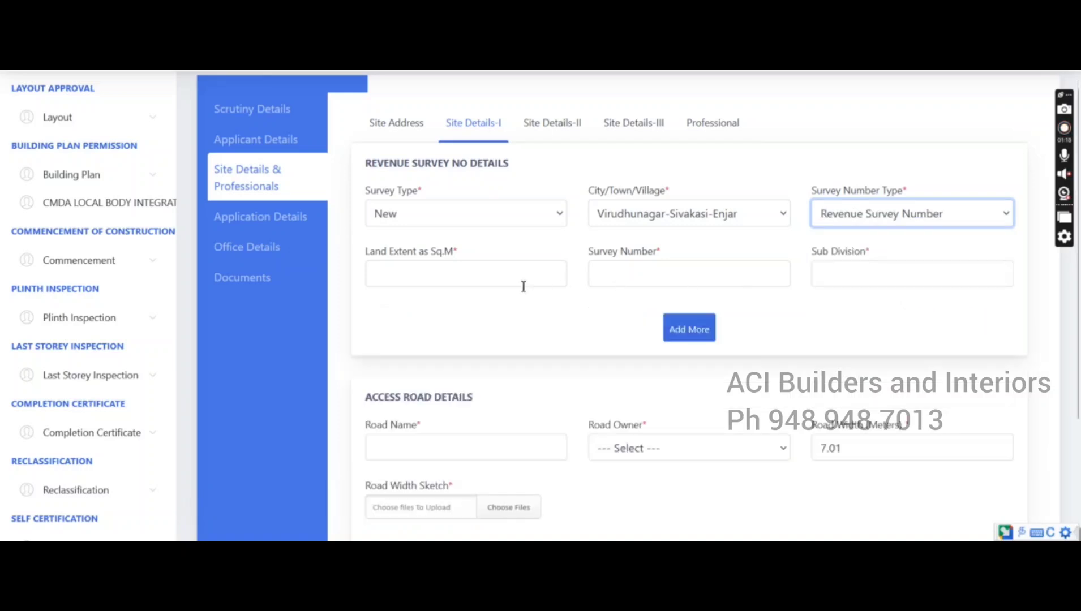
Add a survey entry with land extent 434.78 sq.m, survey number 1352 and sub division 44
left_click(484, 275)
left_click(483, 293)
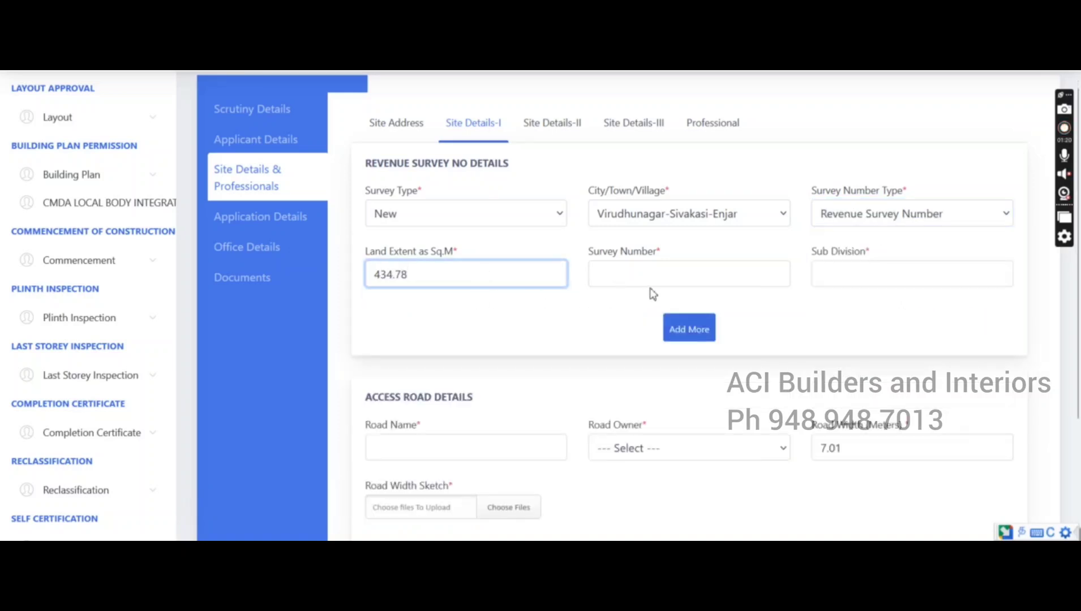
left_click(658, 274)
left_click(638, 295)
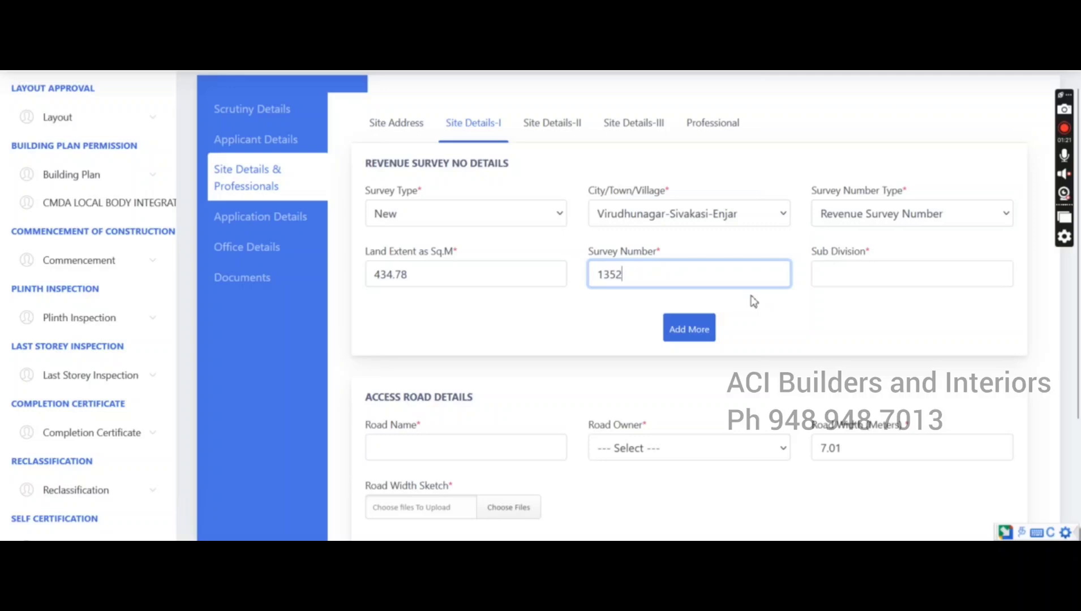
left_click(881, 278)
left_click(852, 309)
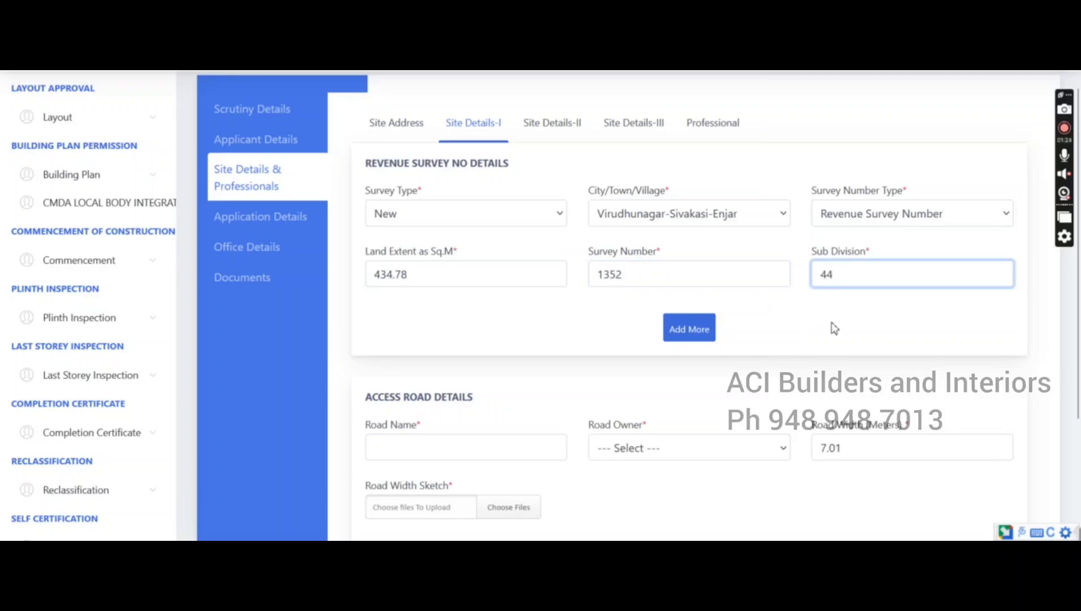
left_click(679, 336)
scroll(681, 339, "down", 3)
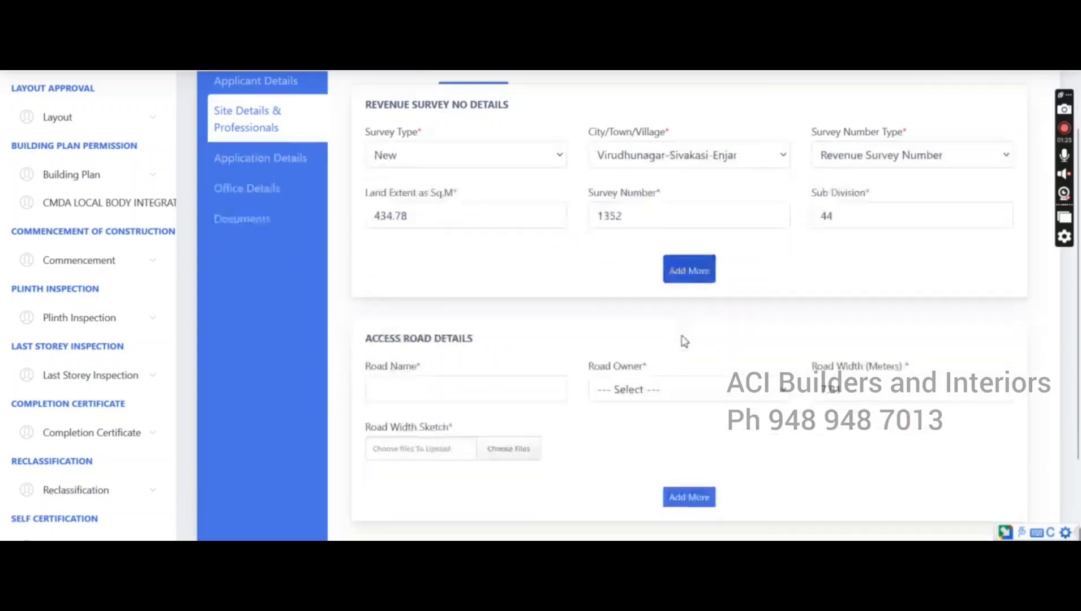
left_click(441, 304)
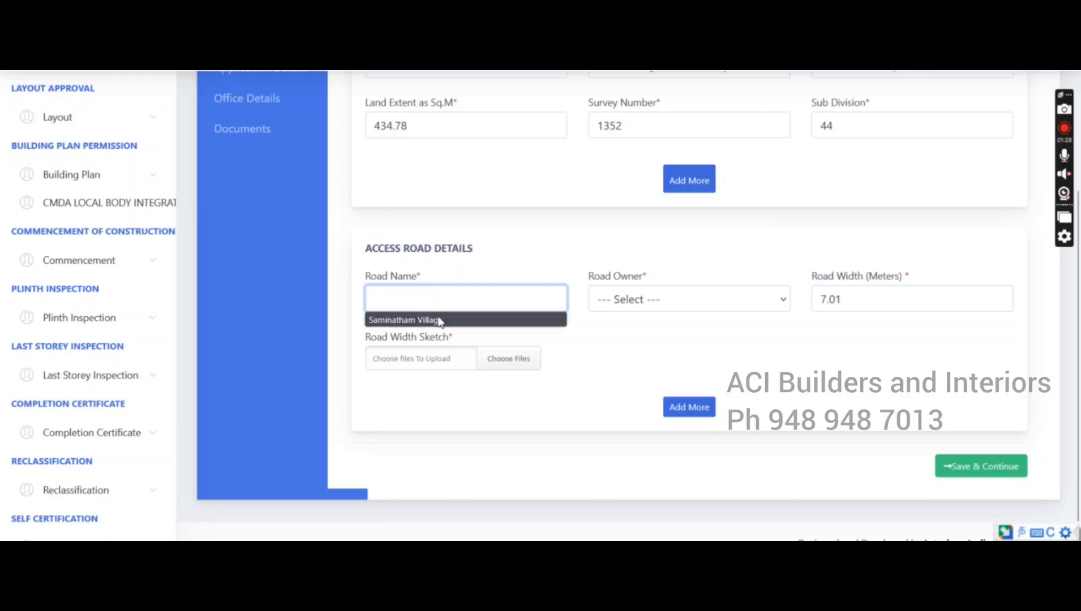
left_click(407, 317)
left_click(665, 305)
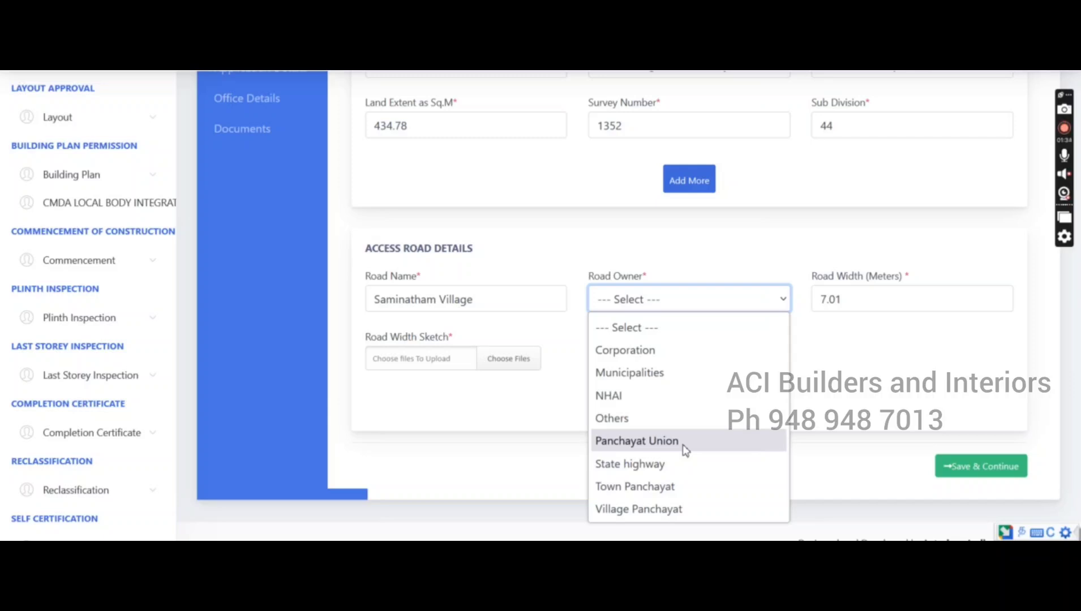
left_click(689, 507)
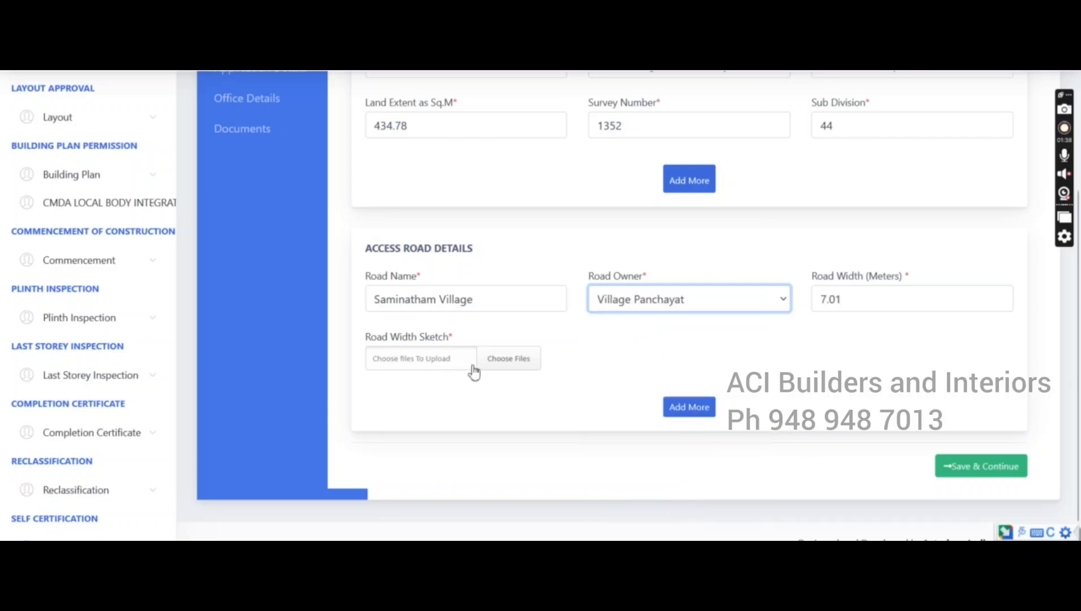
left_click(503, 371)
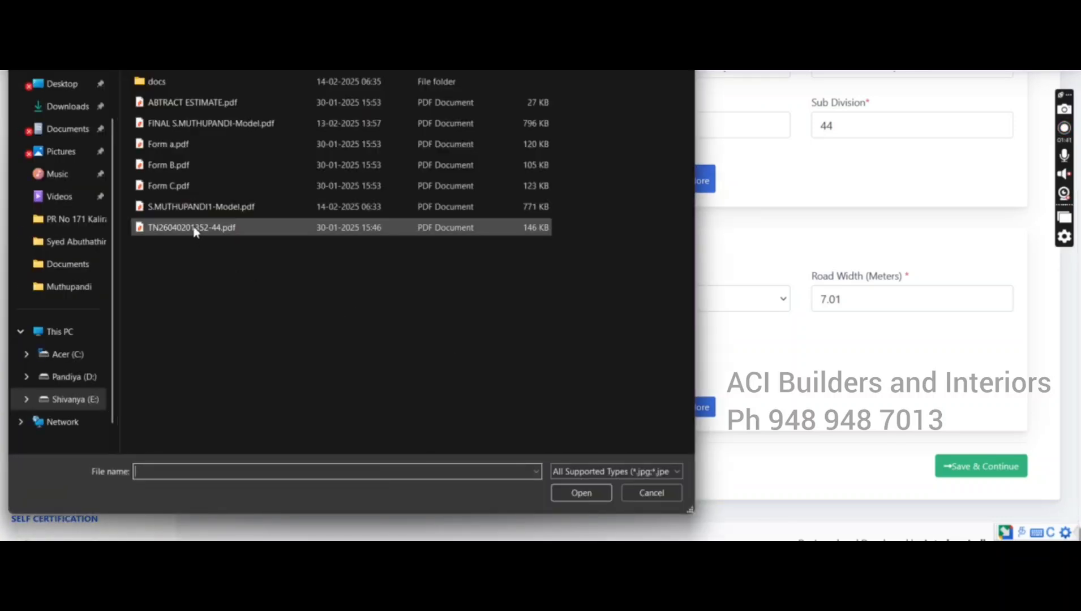
double_click(193, 229)
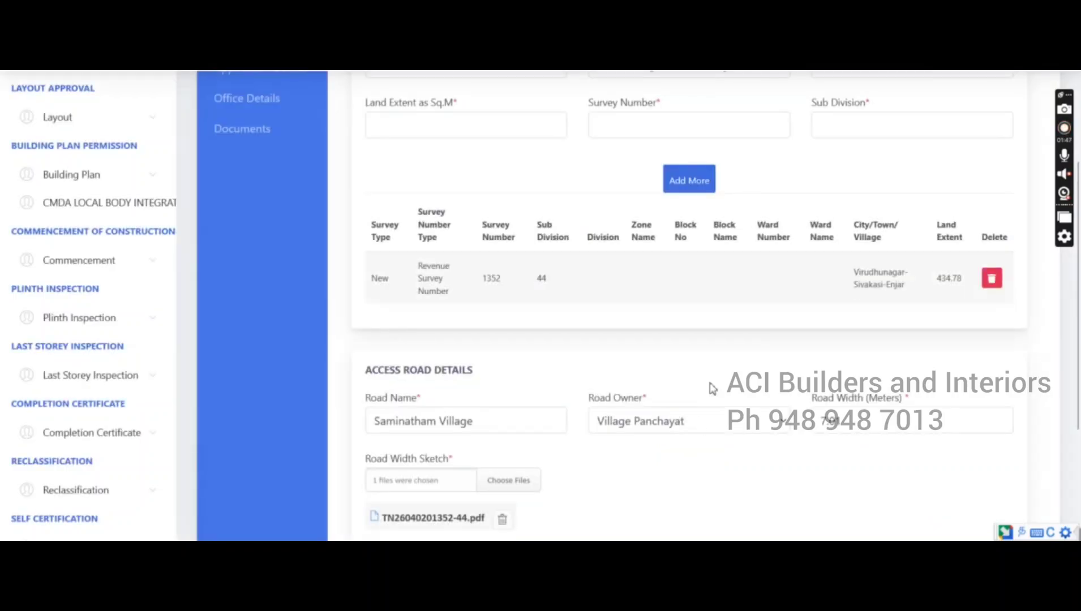
scroll(726, 352, "down", 3)
left_click(695, 429)
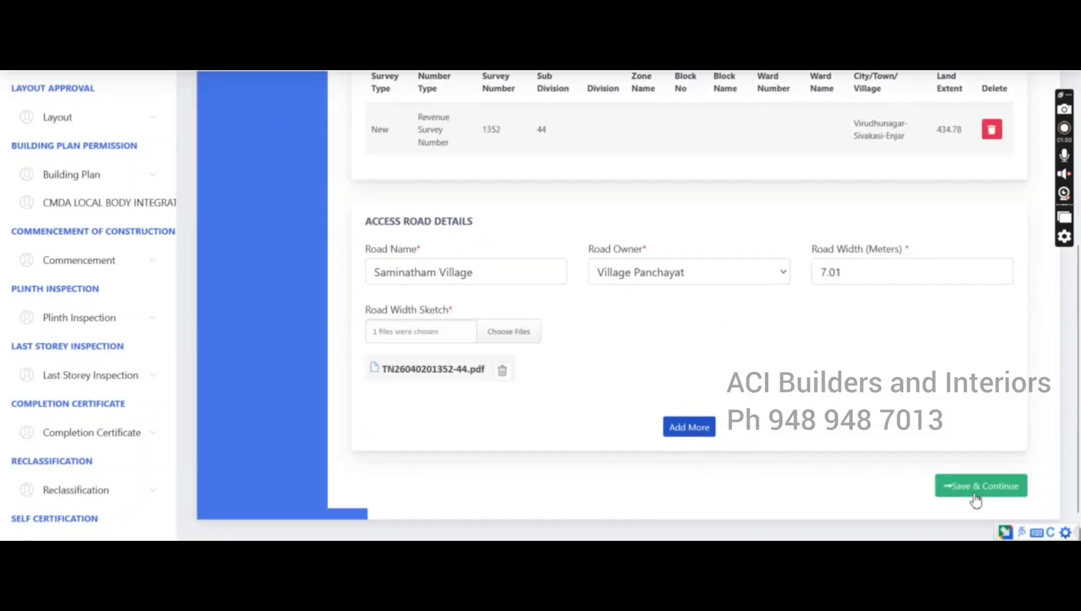
left_click(969, 529)
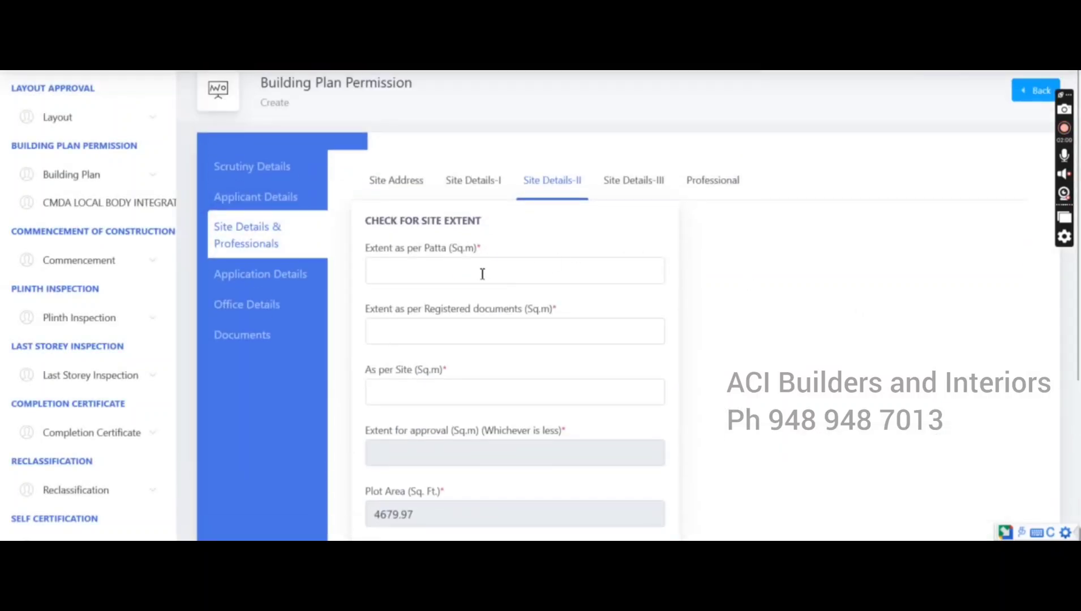
Enter 434.78 sq.m for the patta, registered-documents and as-per-site extents
left_click(482, 274)
left_click(462, 292)
left_click(464, 342)
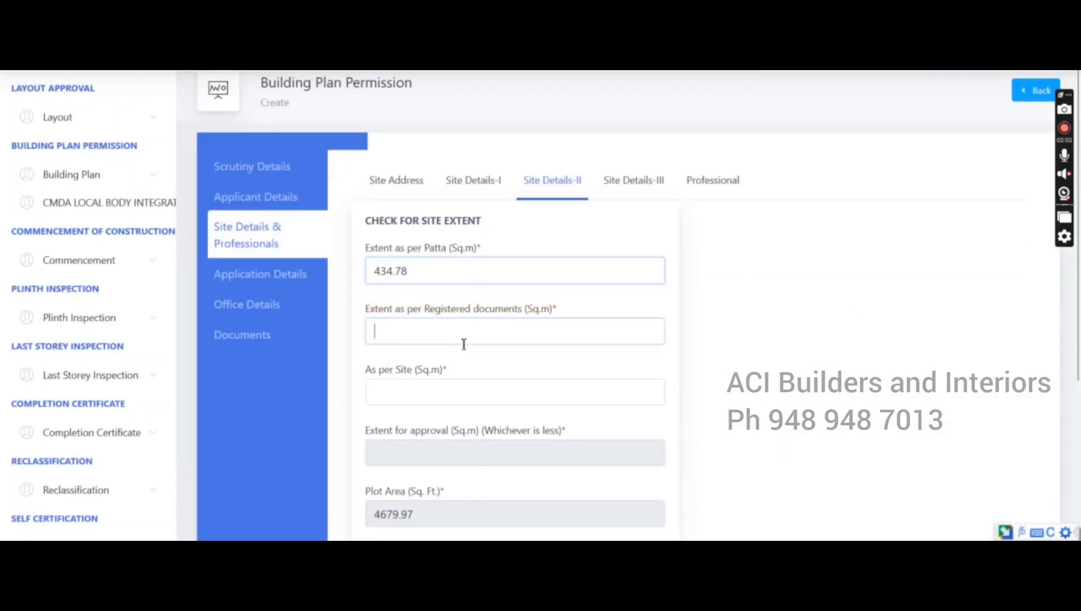
left_click(459, 353)
left_click(458, 399)
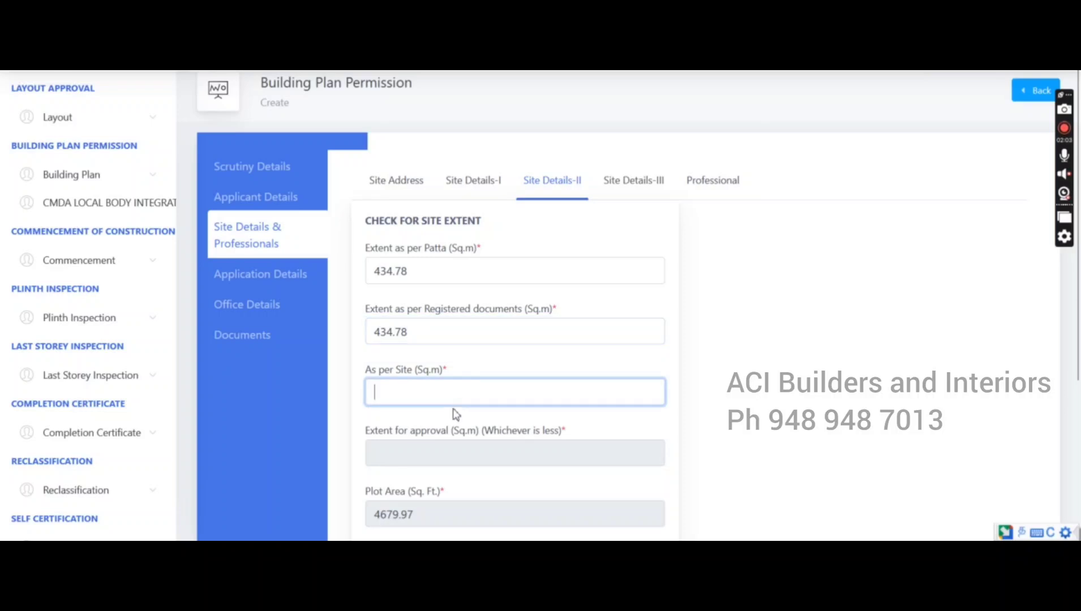
left_click(436, 411)
left_click(423, 464)
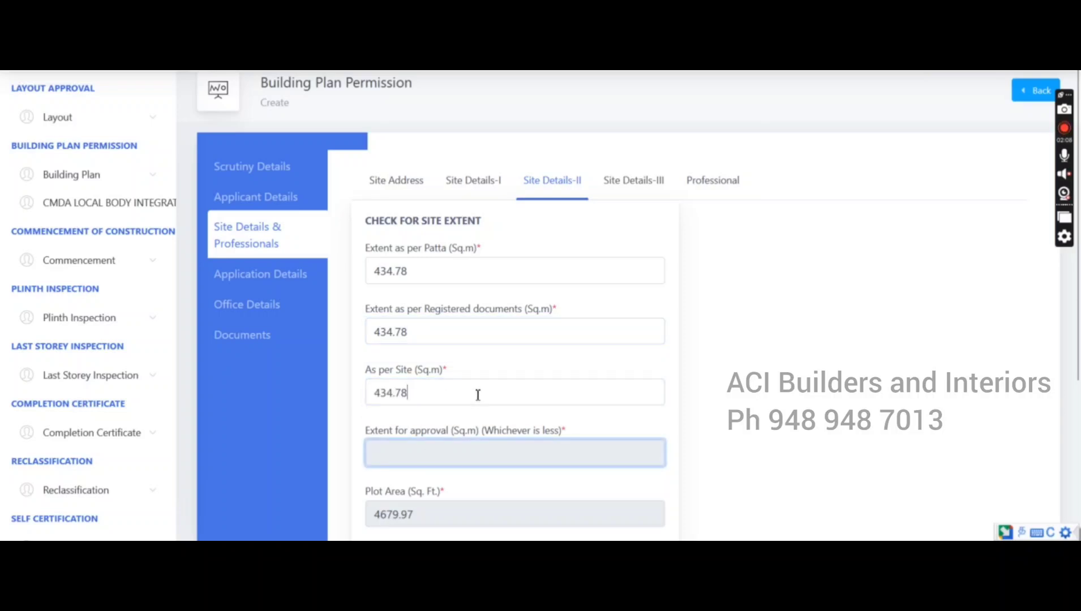
scroll(797, 272, "down", 3)
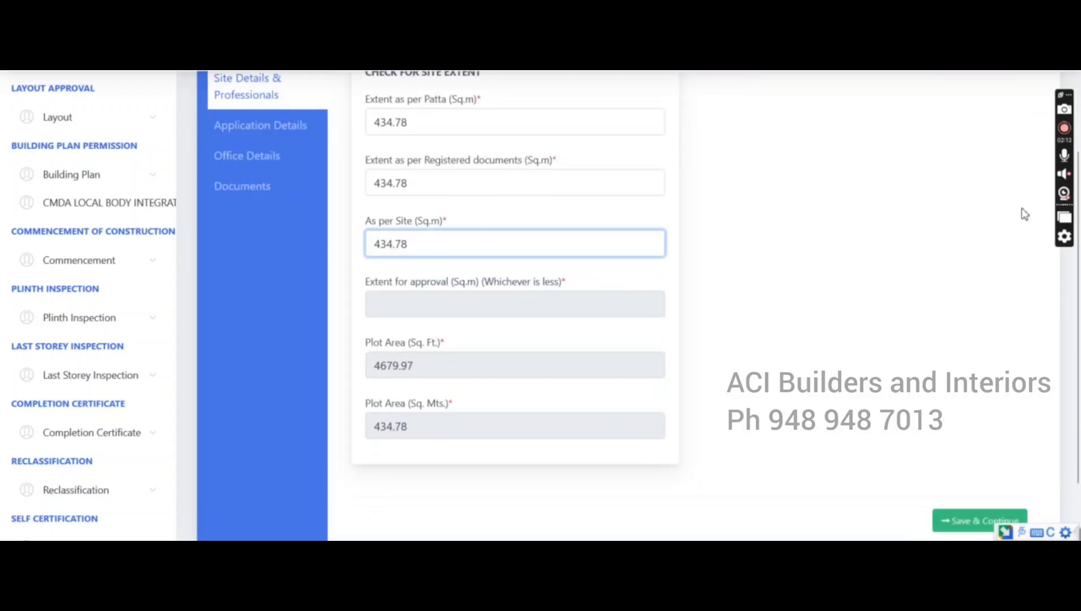
key("BackSpace")
key("BackSpace")
key("BackSpace")
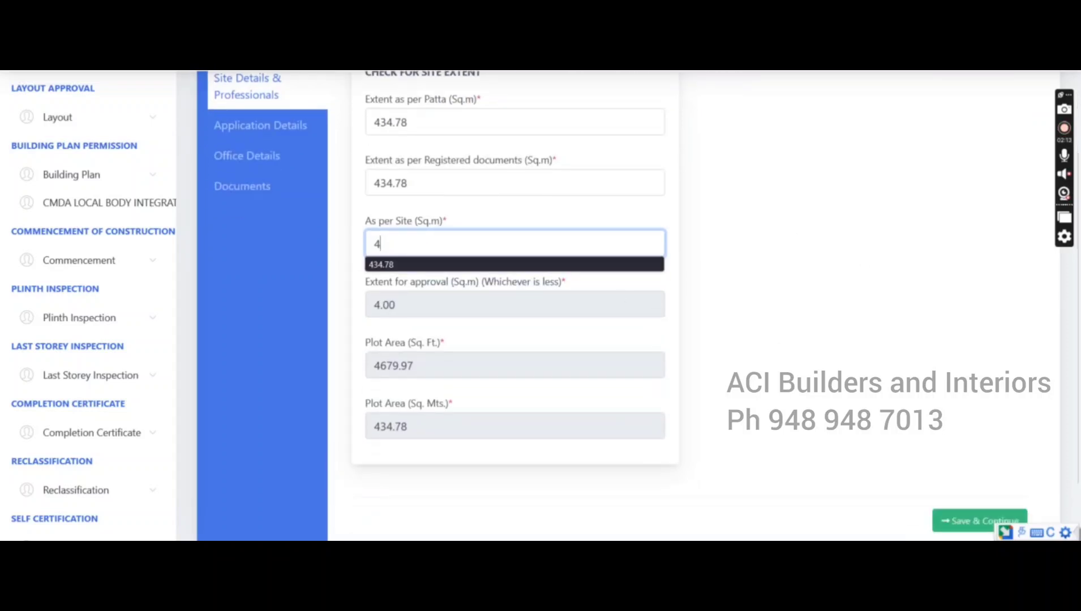
type("34.78")
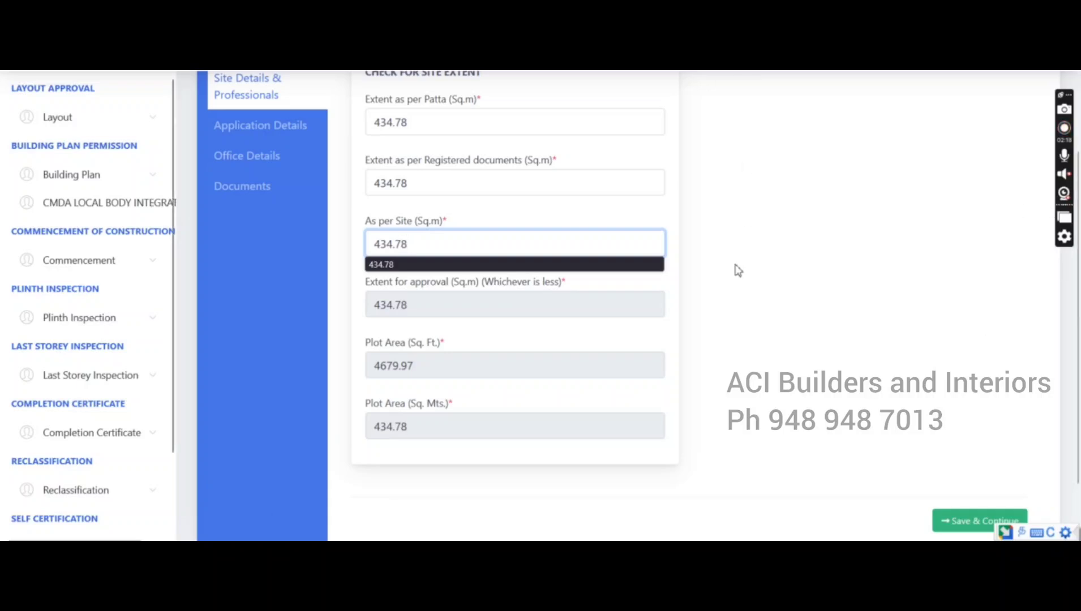
left_click(706, 287)
scroll(683, 306, "up", 3)
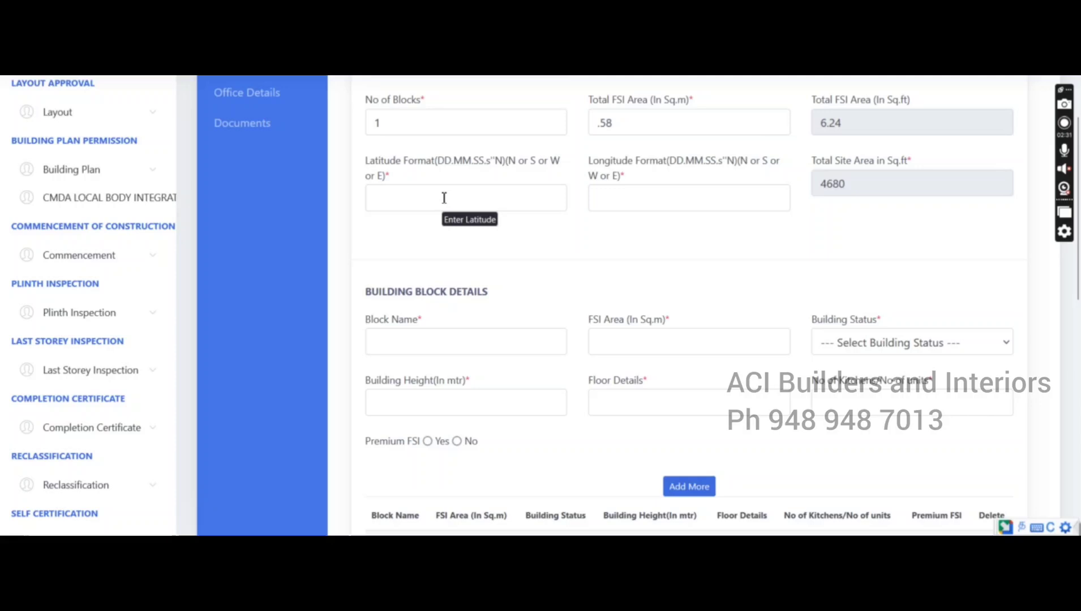
Fill latitude 00.00.00.0"N and longitude 00.00.00.0"S from the autofill suggestions
left_click(444, 197)
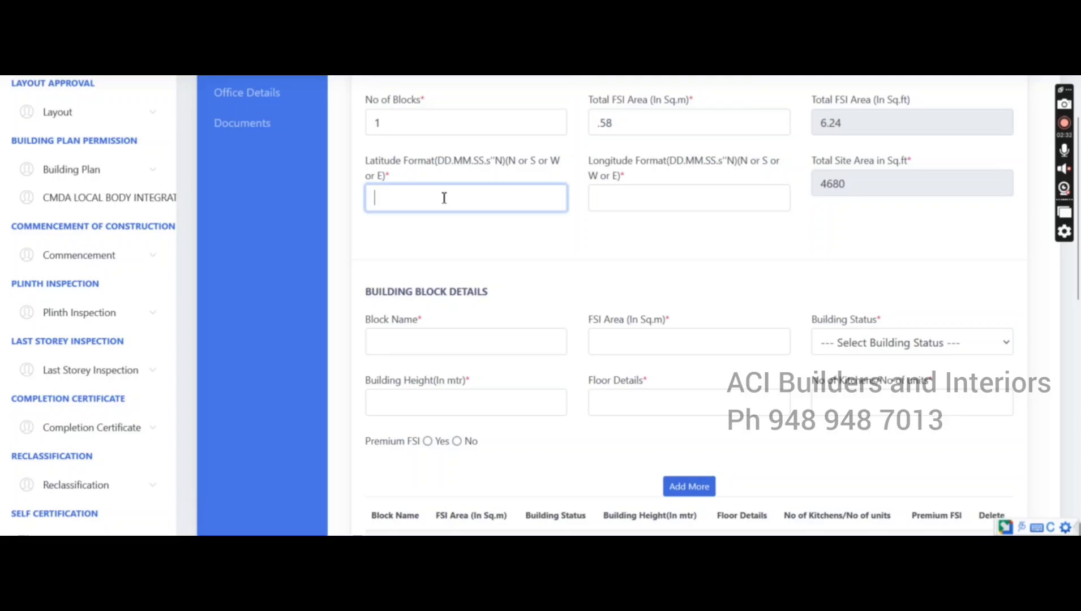
left_click(449, 219)
left_click(646, 201)
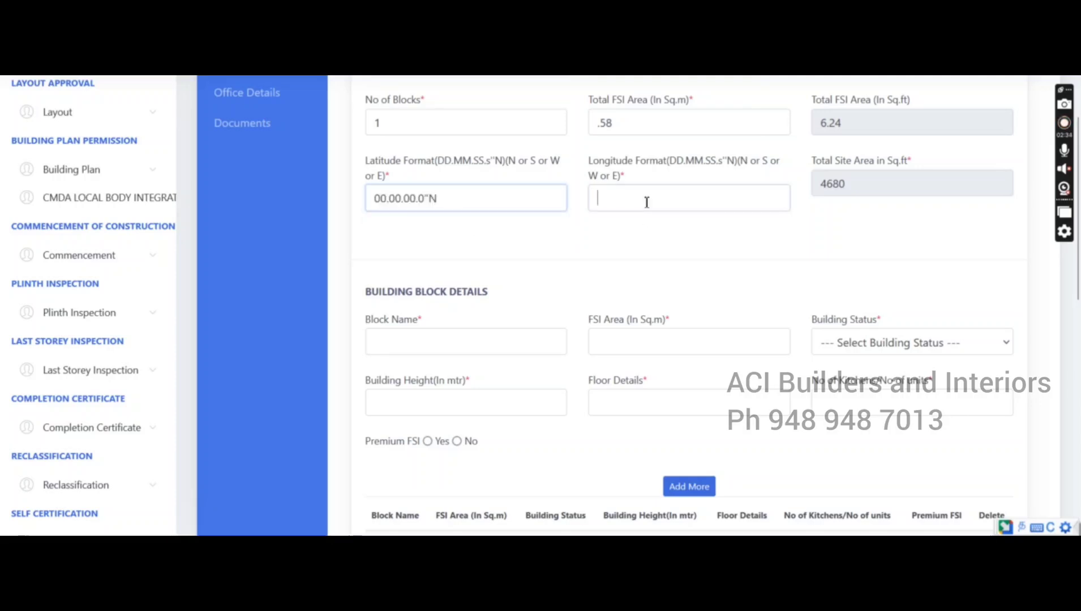
left_click(647, 217)
left_click(681, 258)
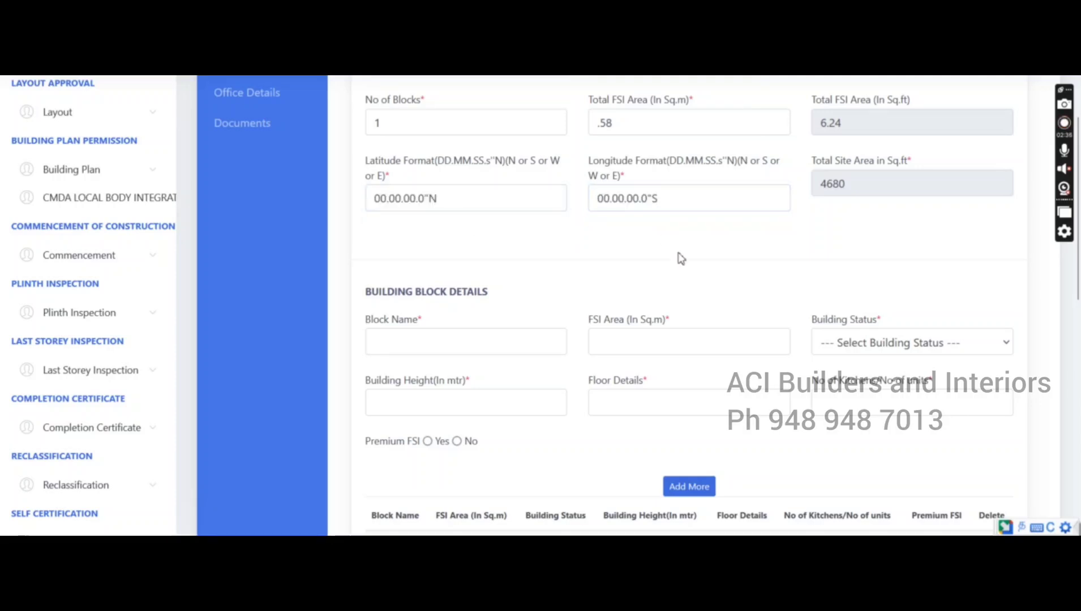
Start a new block named 1 with FSI area 0.58 and status Construction
scroll(680, 258, "down", 3)
left_click(432, 194)
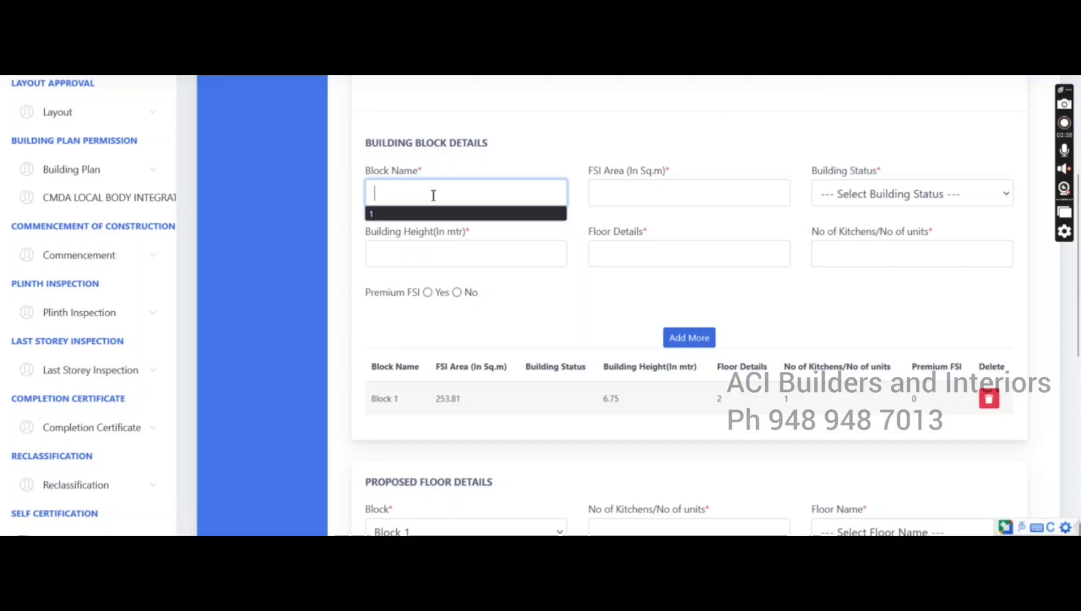
left_click(436, 213)
left_click(605, 196)
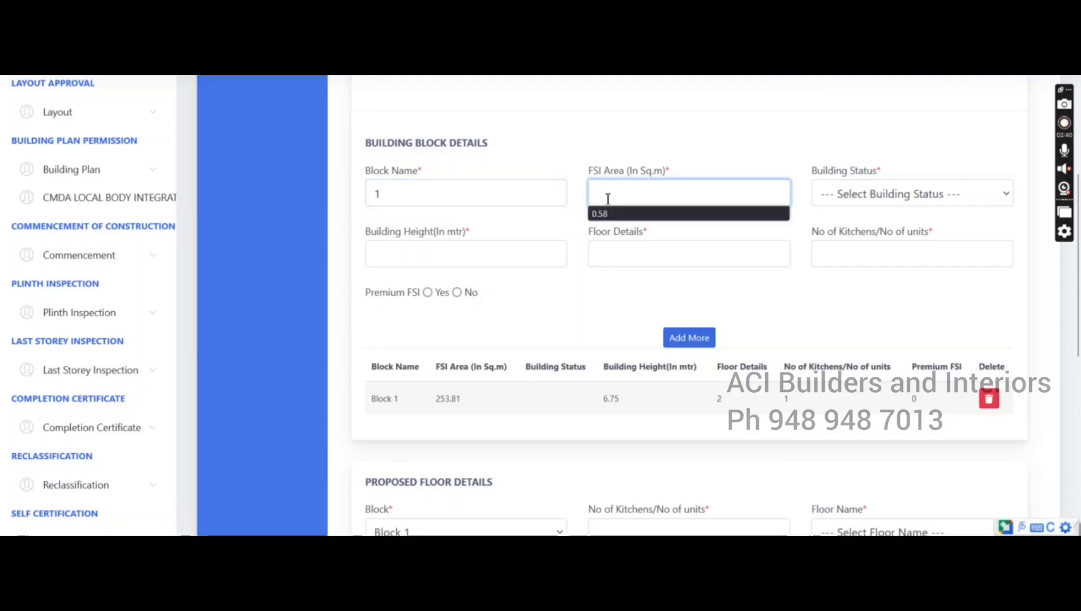
type("0.58")
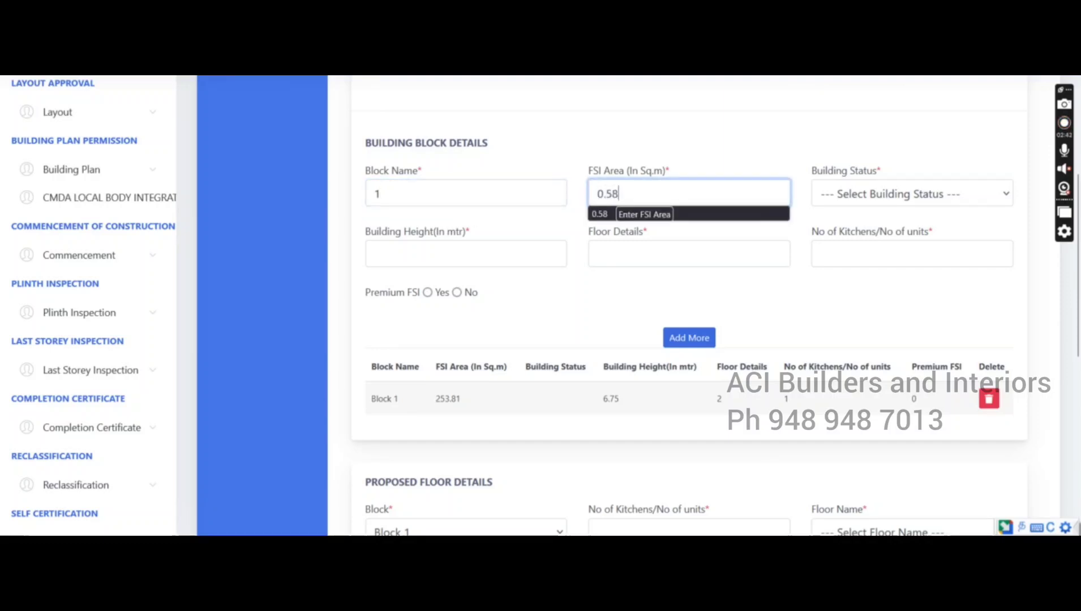
left_click(595, 285)
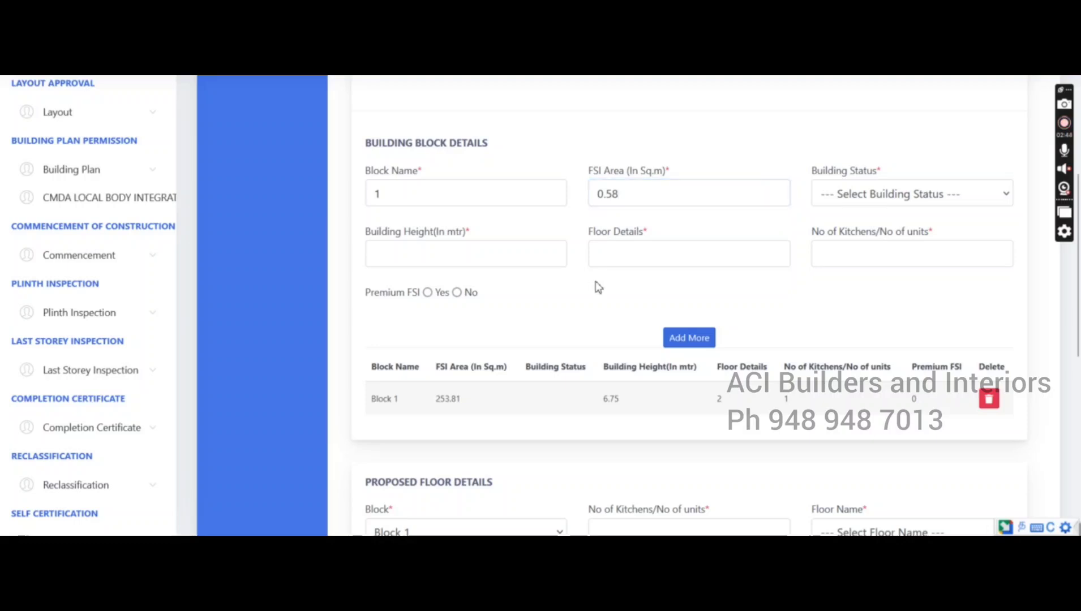
left_click(906, 193)
left_click(892, 243)
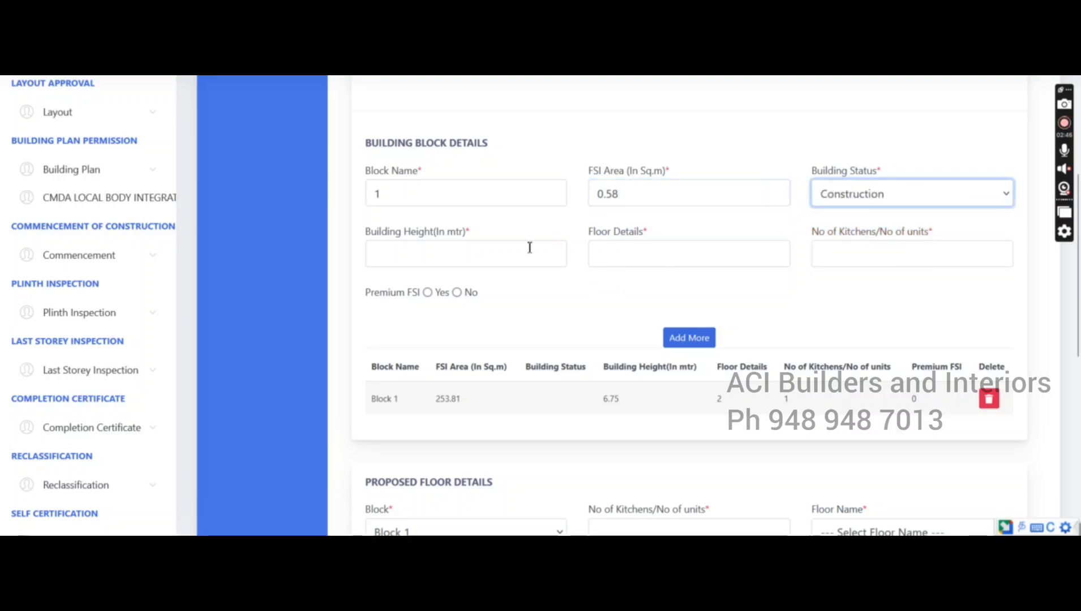
Add the block with height 6.99, 2 floors, 1 kitchen, no premium FSI, then delete that row
left_click(507, 252)
left_click(498, 271)
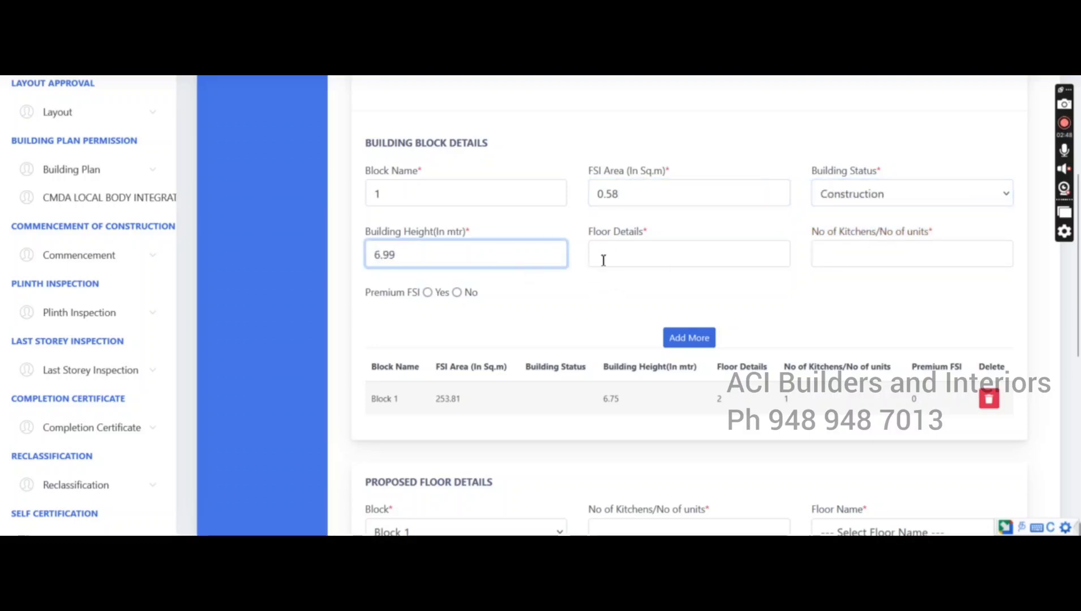
left_click(642, 250)
left_click(642, 275)
left_click(853, 260)
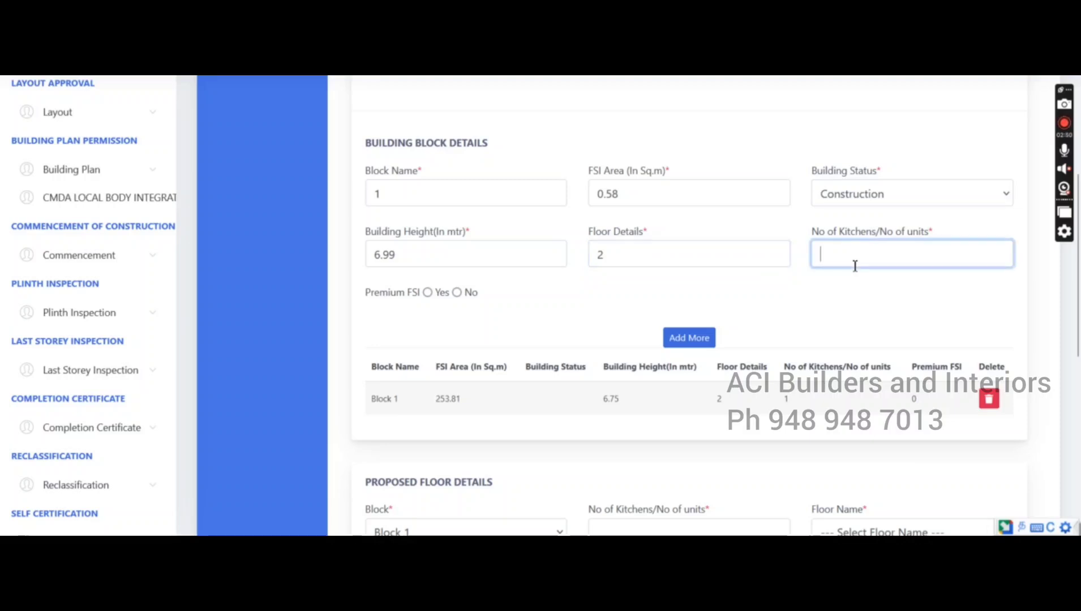
left_click(847, 277)
key("Down")
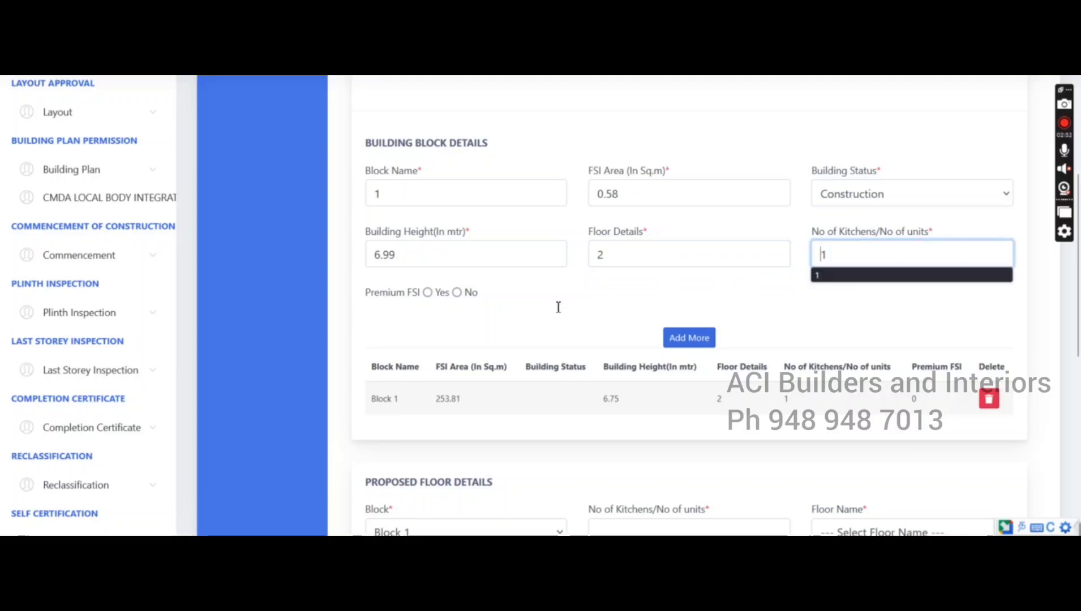
left_click(808, 300)
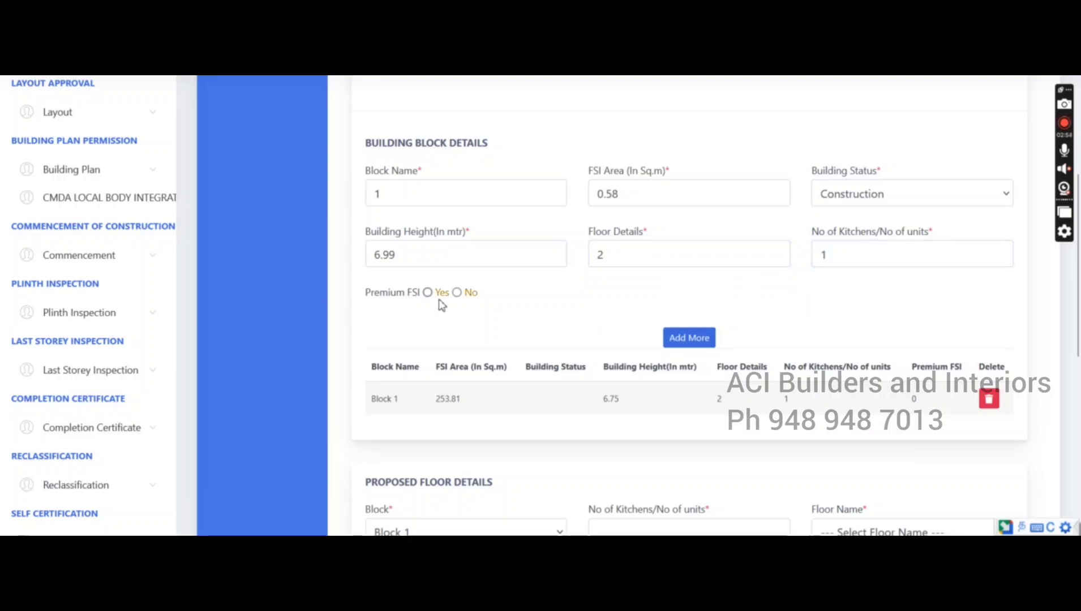
left_click(456, 292)
left_click(693, 341)
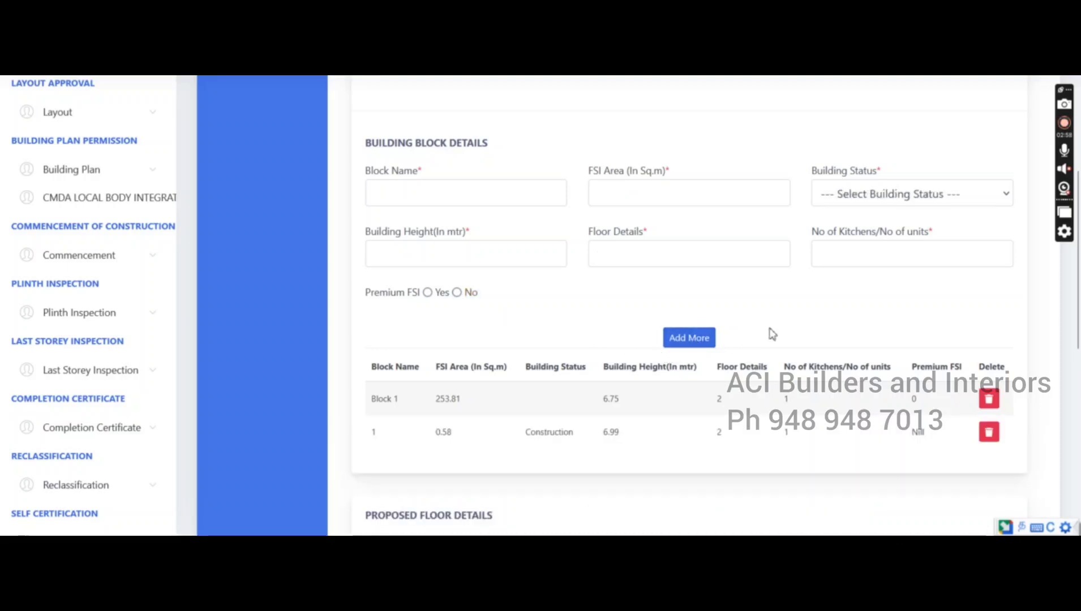
left_click(991, 436)
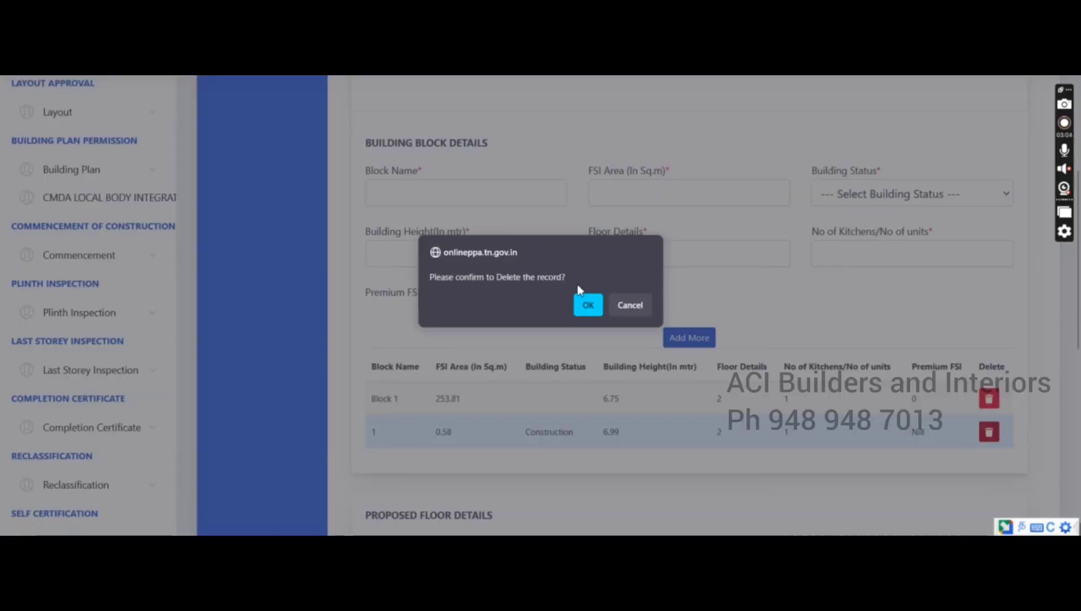
left_click(588, 309)
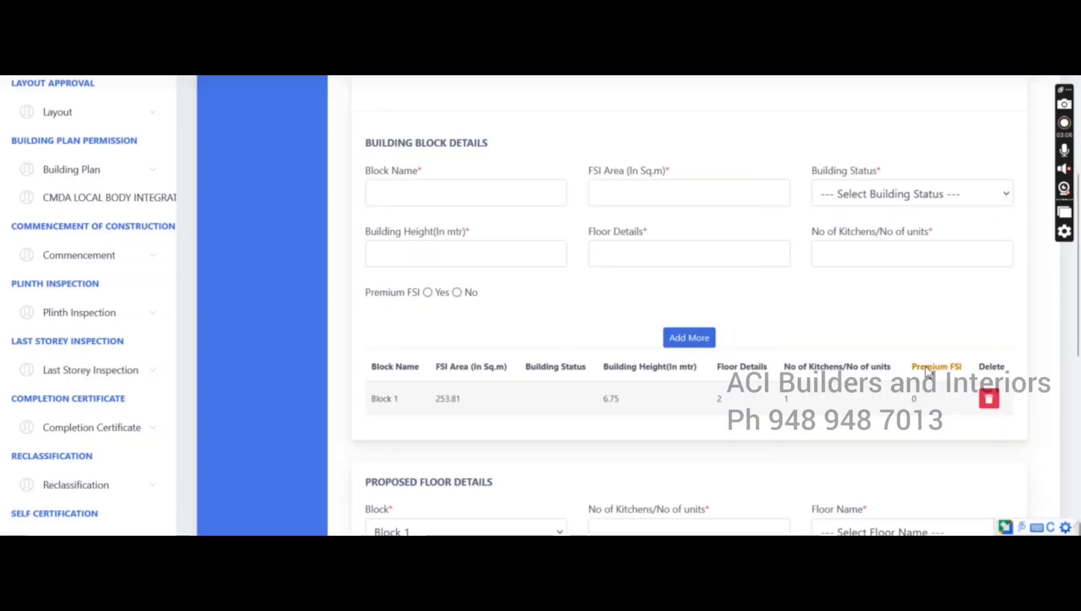
Start a floor entry for Block 1 with 1 unit, named Floor 0
scroll(872, 289, "down", 7)
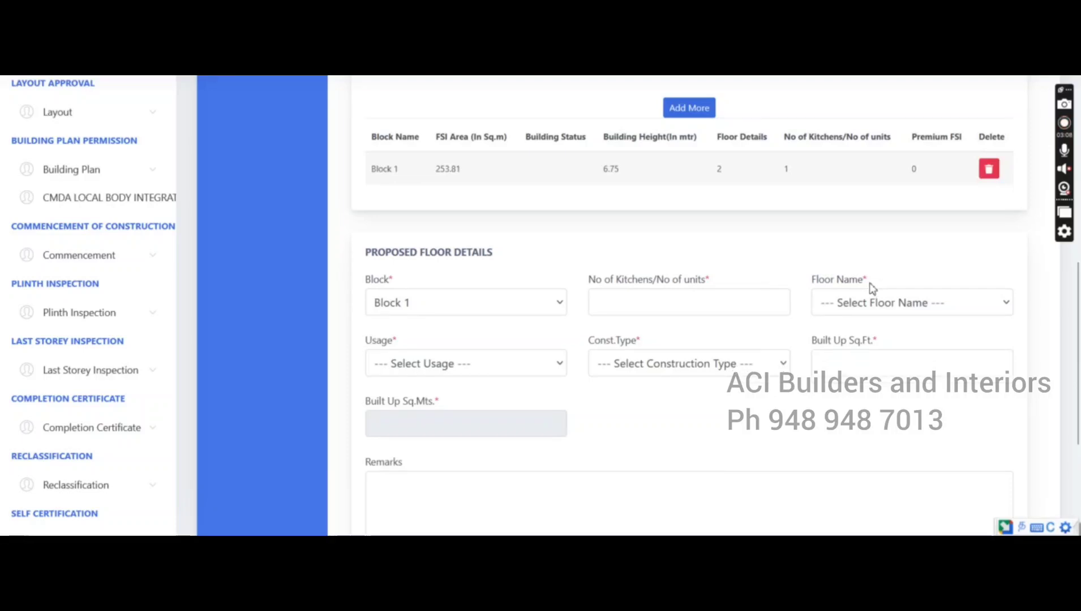
scroll(872, 285, "up", 3)
left_click(483, 234)
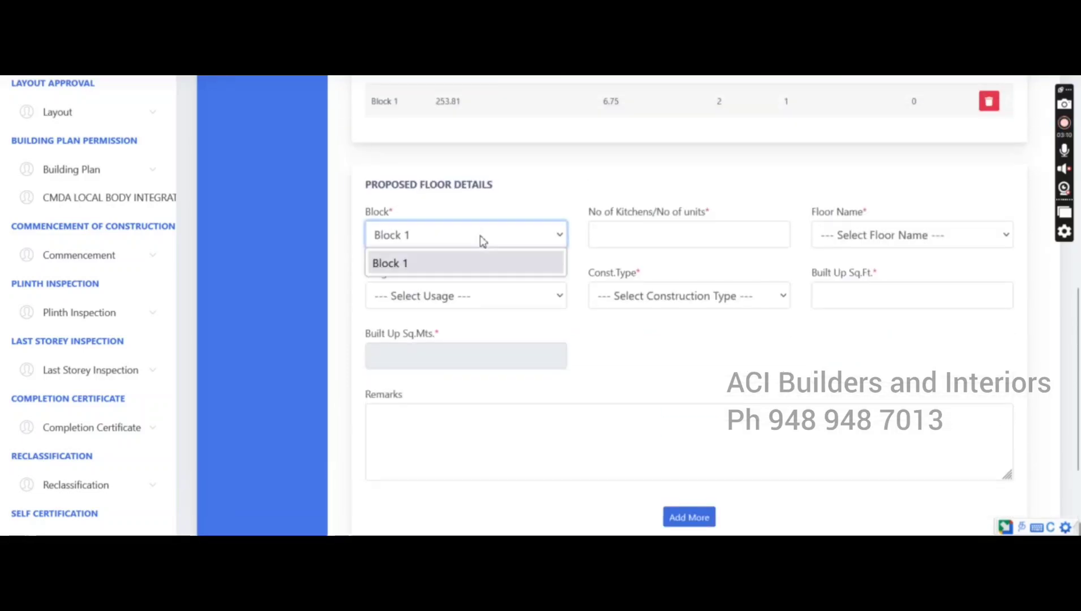
left_click(483, 261)
left_click(648, 236)
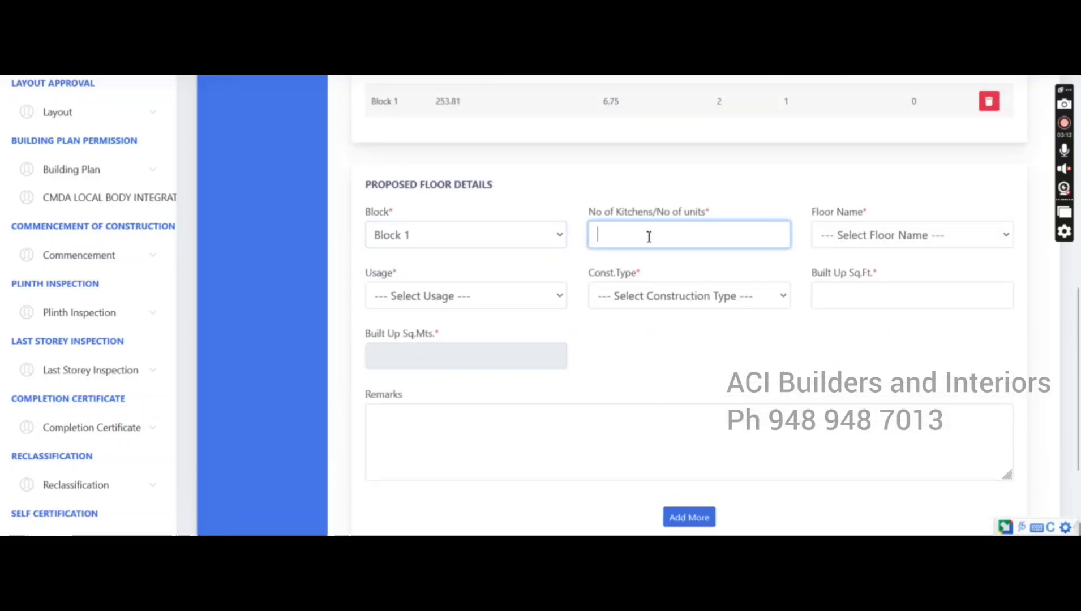
type("1")
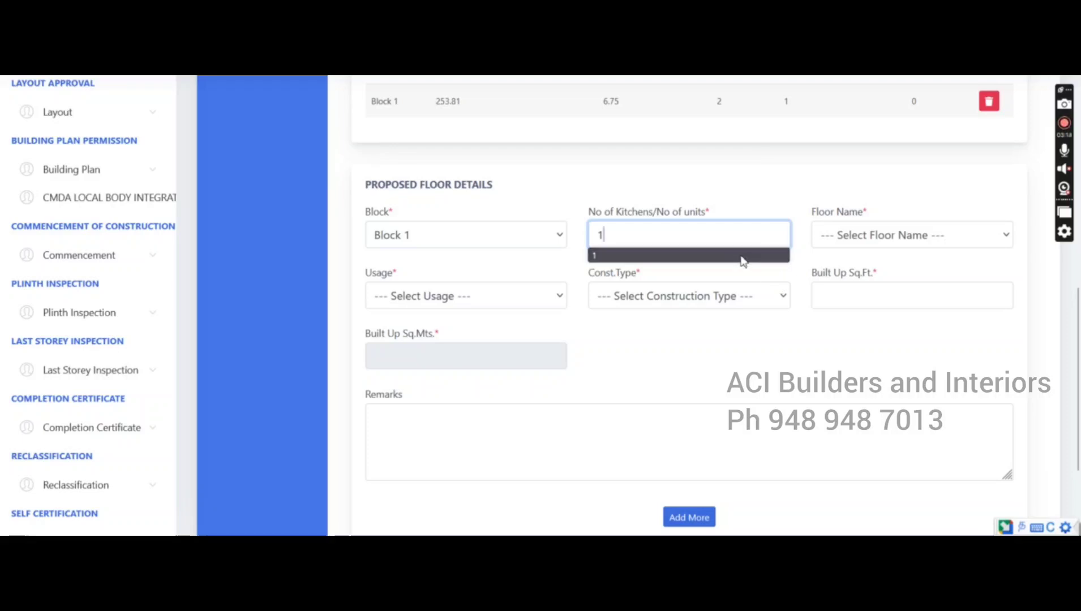
left_click(888, 236)
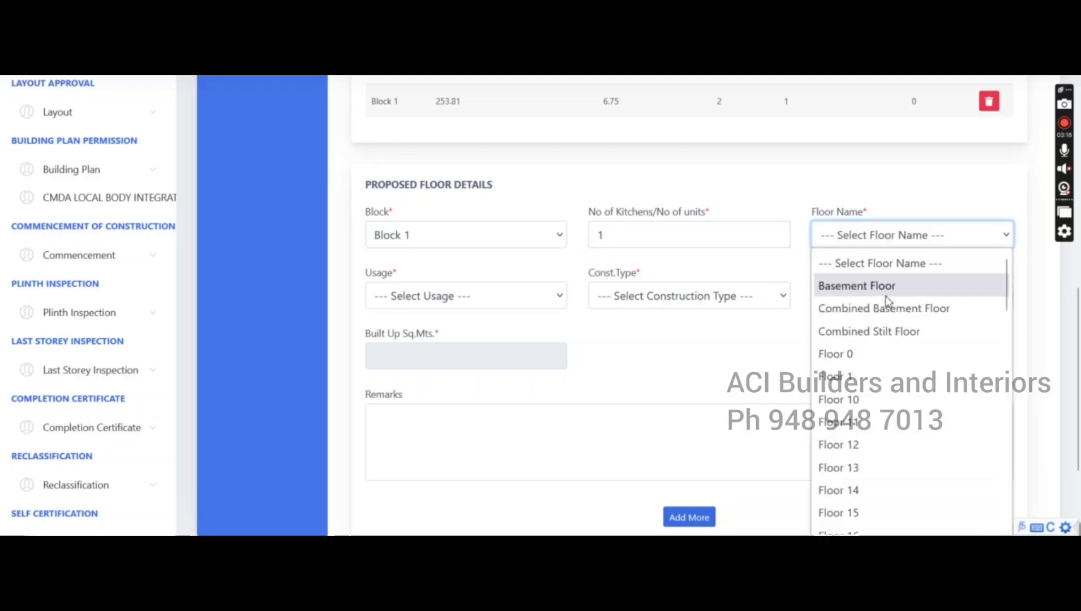
left_click(876, 354)
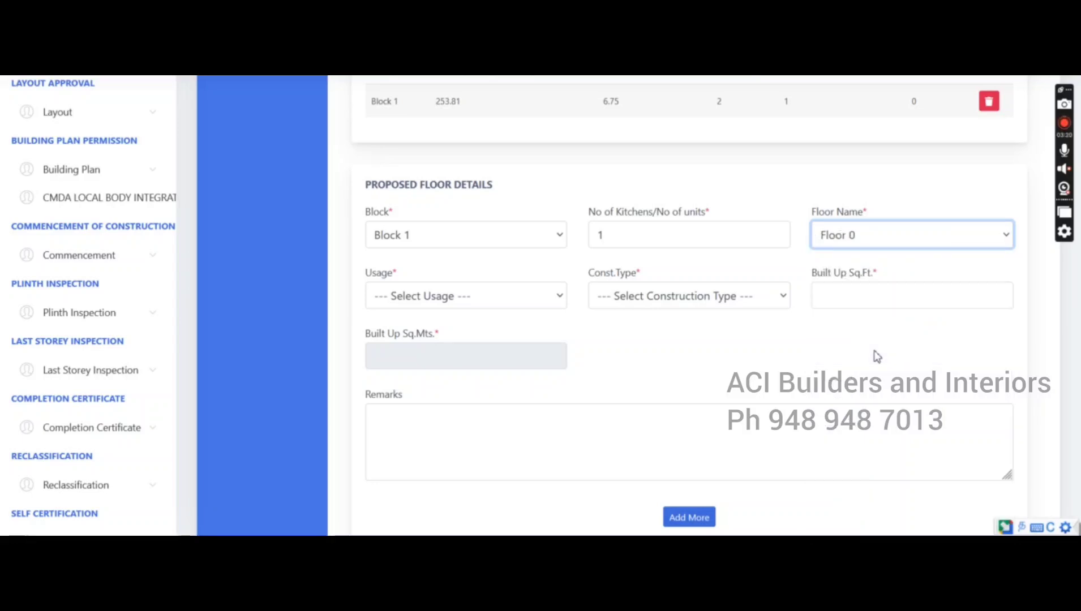
Set the floor usage to Residential, construction type RCC, and clear the built-up area's 0
left_click(491, 301)
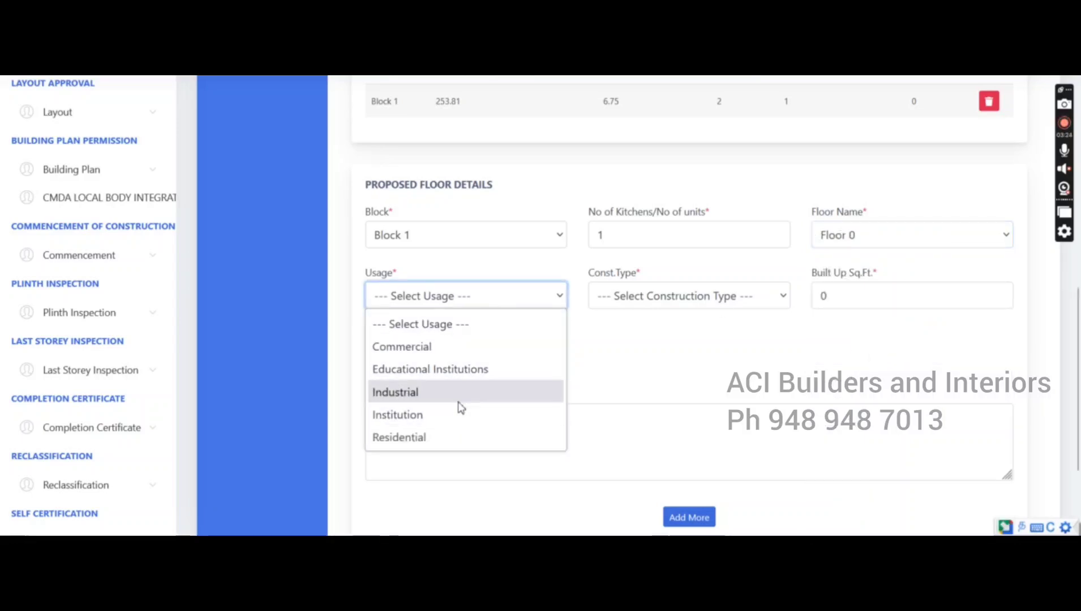
left_click(446, 438)
left_click(403, 303)
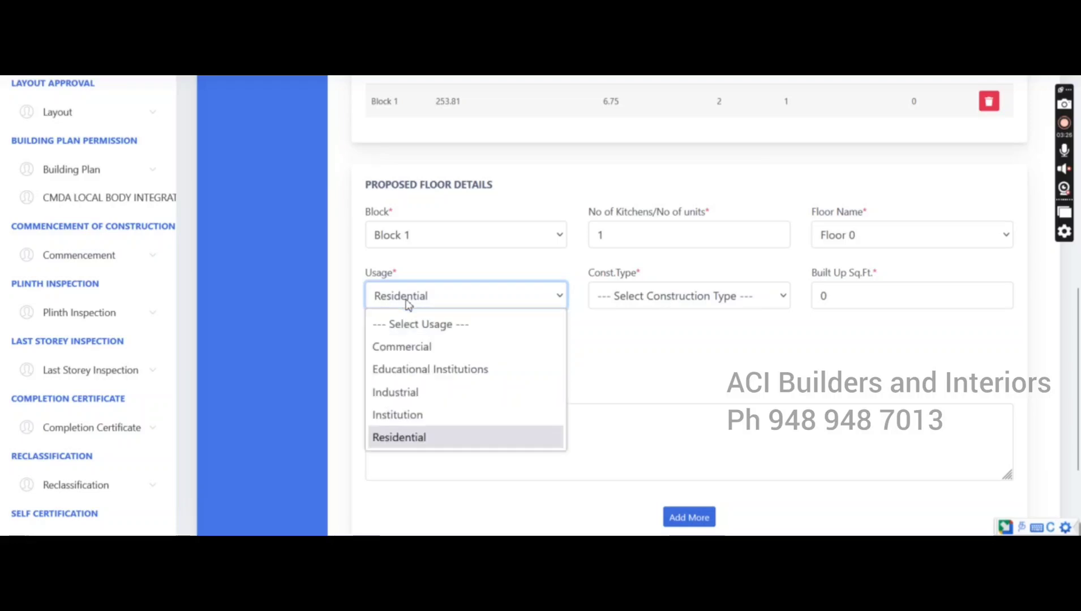
left_click(405, 303)
left_click(617, 306)
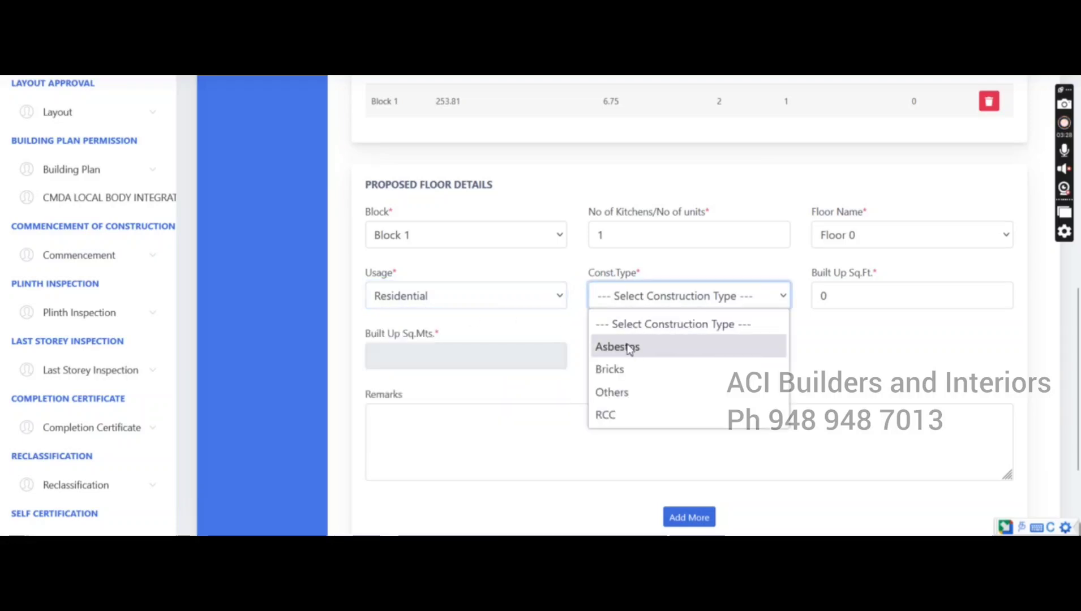
left_click(628, 415)
left_click(865, 298)
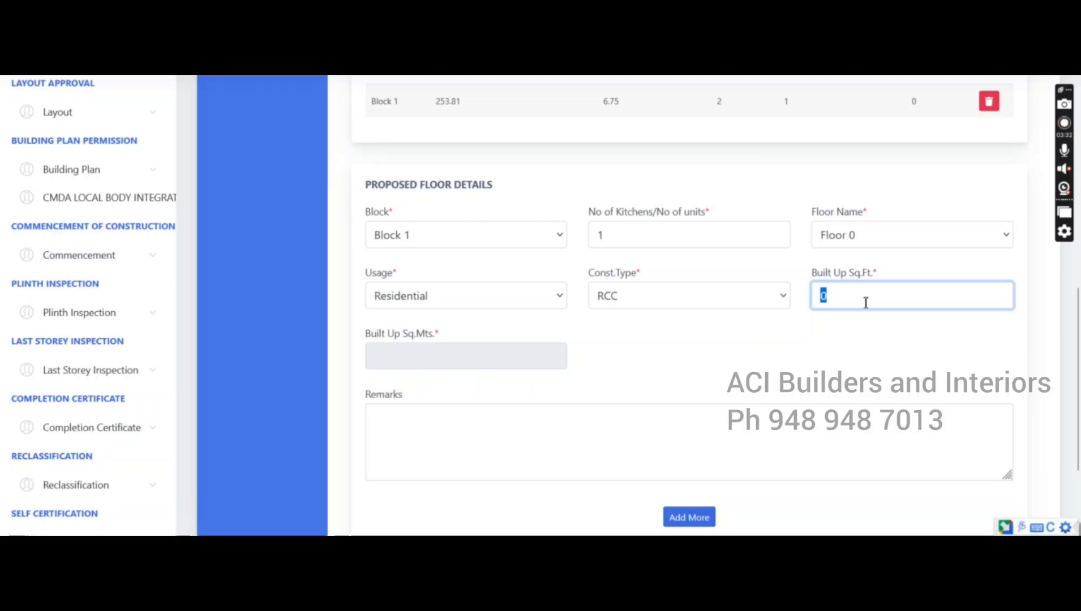
left_click_drag(830, 304, 815, 301)
key("BackSpace")
left_click(853, 296)
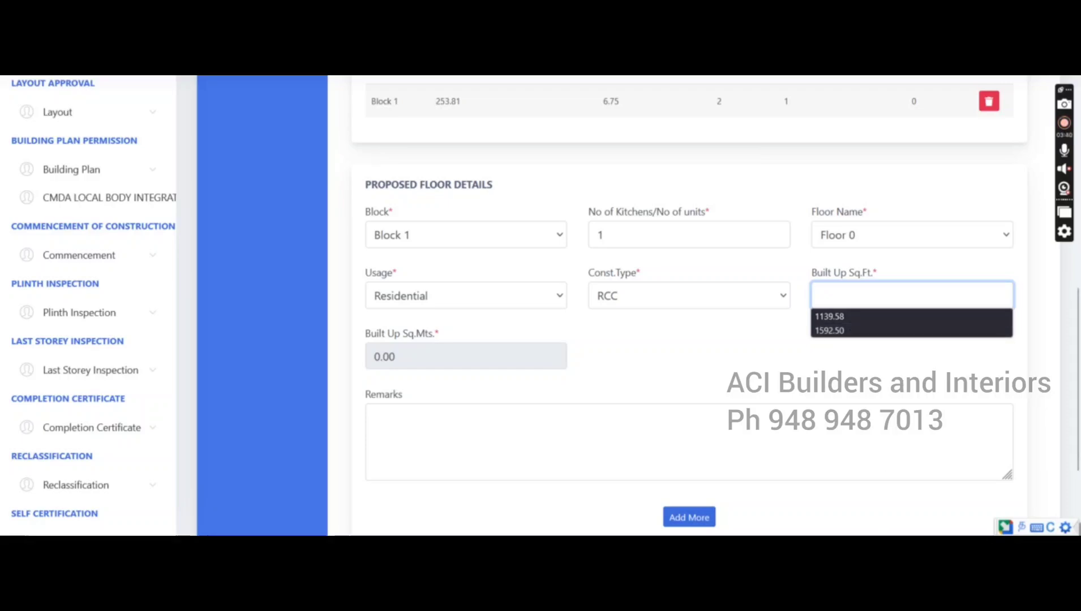
Check the plan drawing PDF for the floor areas
key("alt+Tab")
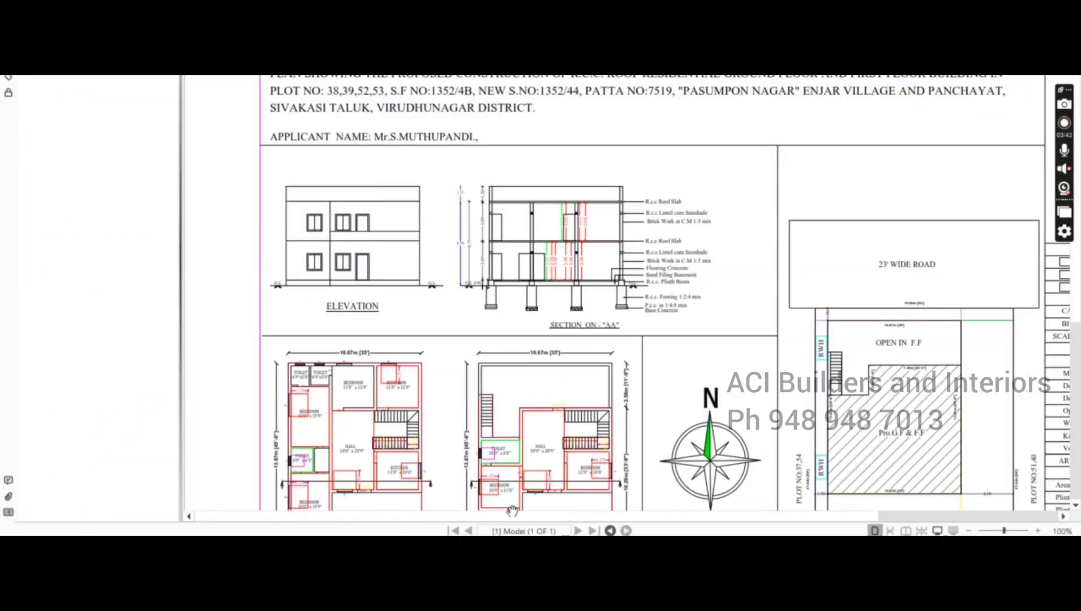
mouse_move(512, 517)
left_mouse_down()
mouse_move(673, 518)
mouse_move(872, 498)
left_mouse_up()
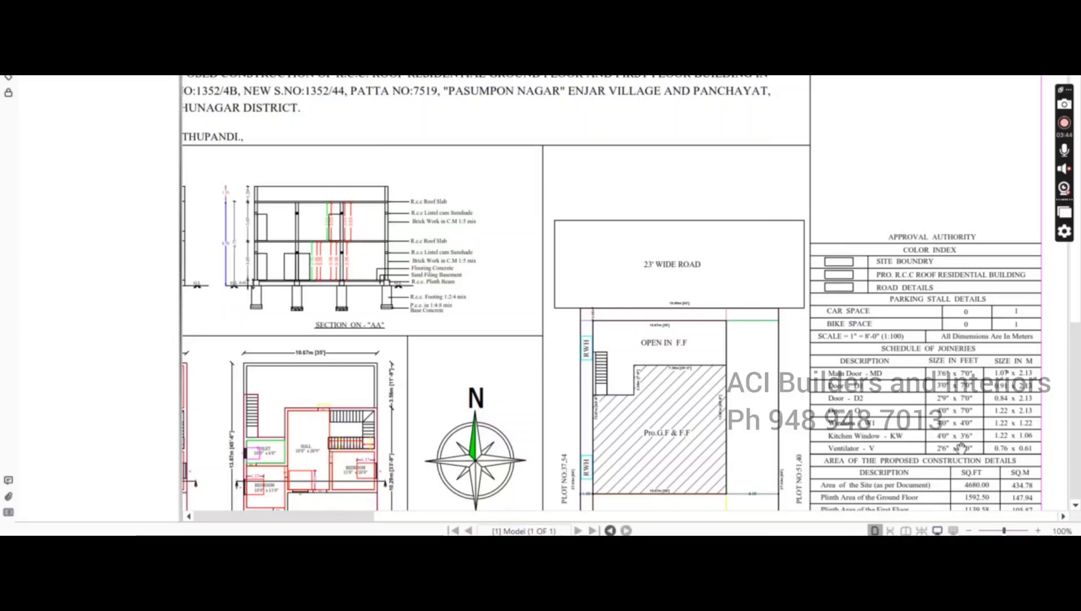
scroll(928, 447, "down", 1)
scroll(919, 369, "down", 5)
Enter 1592.50 sq.ft. (147.95 sq.m) as the built-up area and add the Floor 0 row
key("alt+Tab")
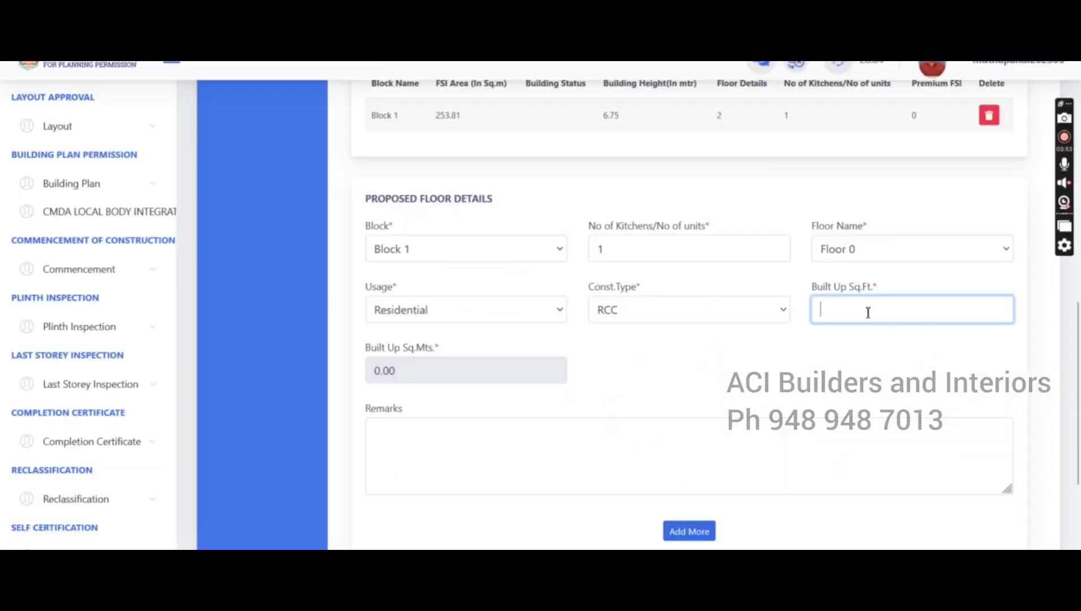
left_click(867, 311)
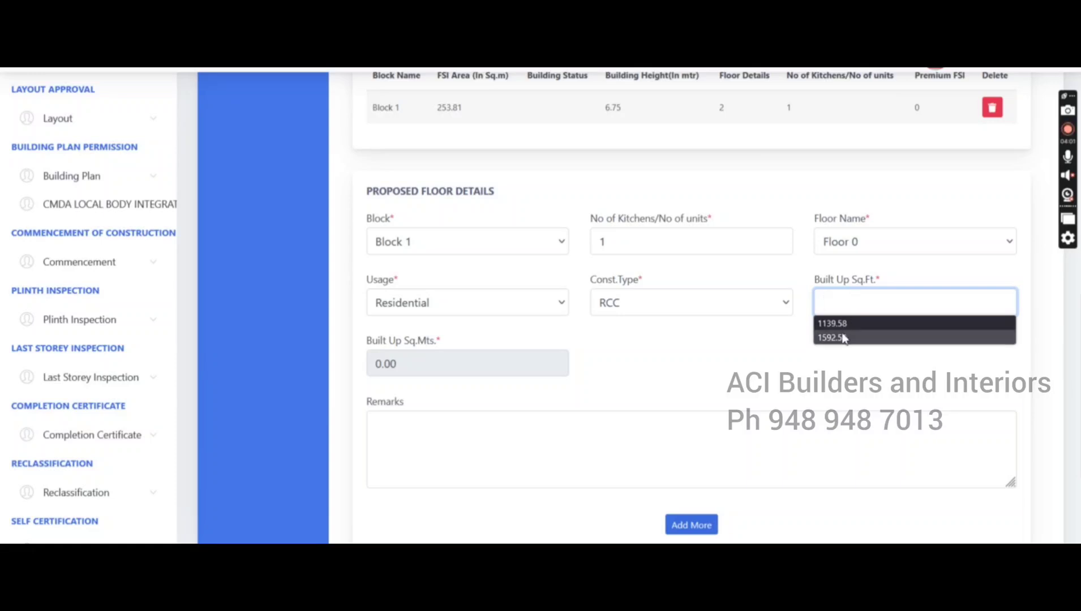
left_click(843, 343)
left_click(802, 350)
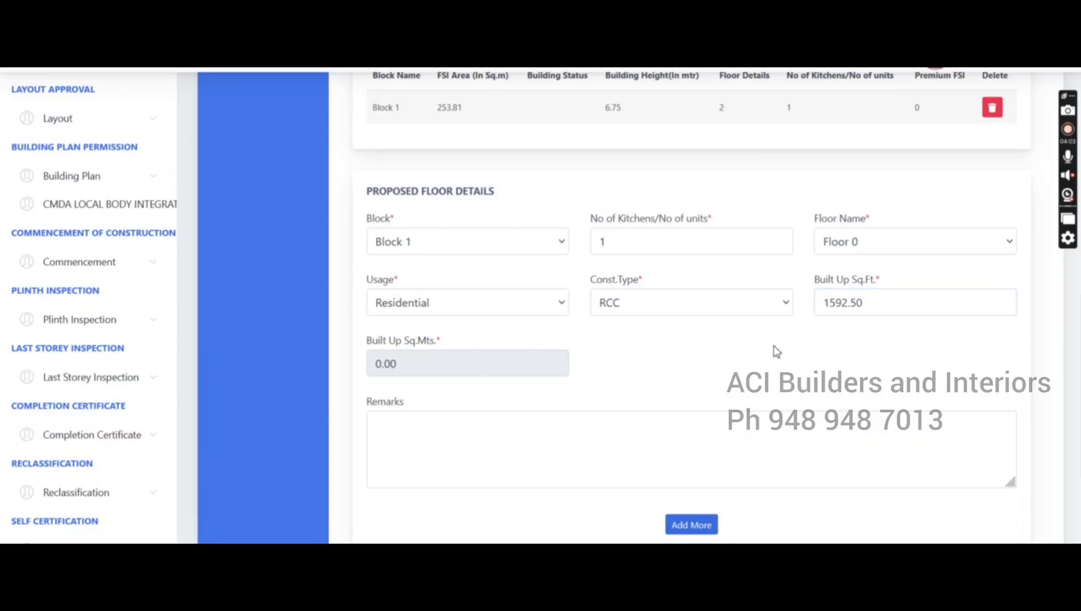
left_click(851, 303)
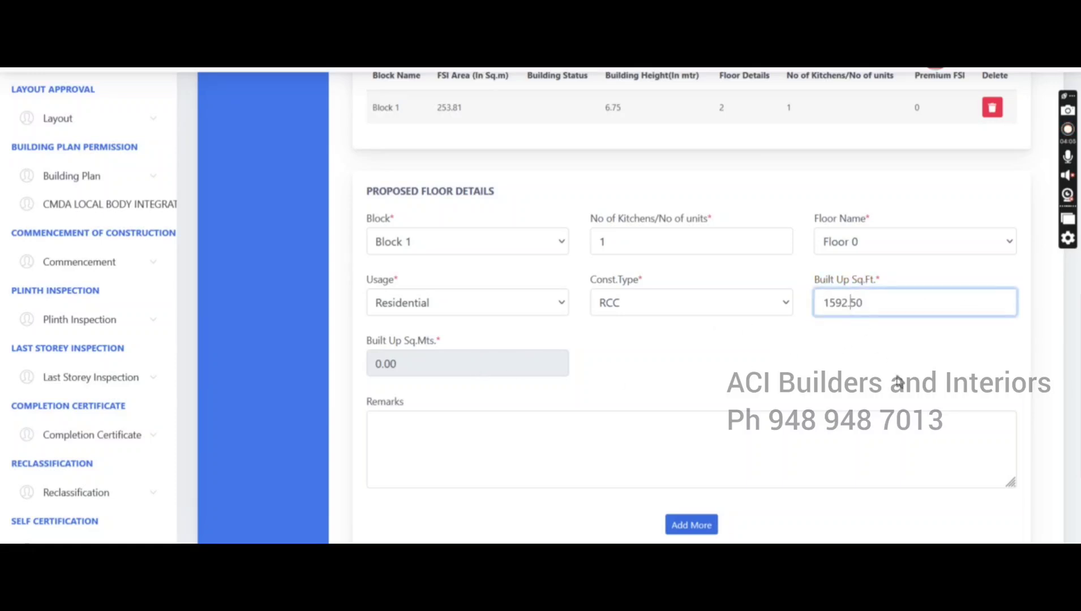
key("BackSpace")
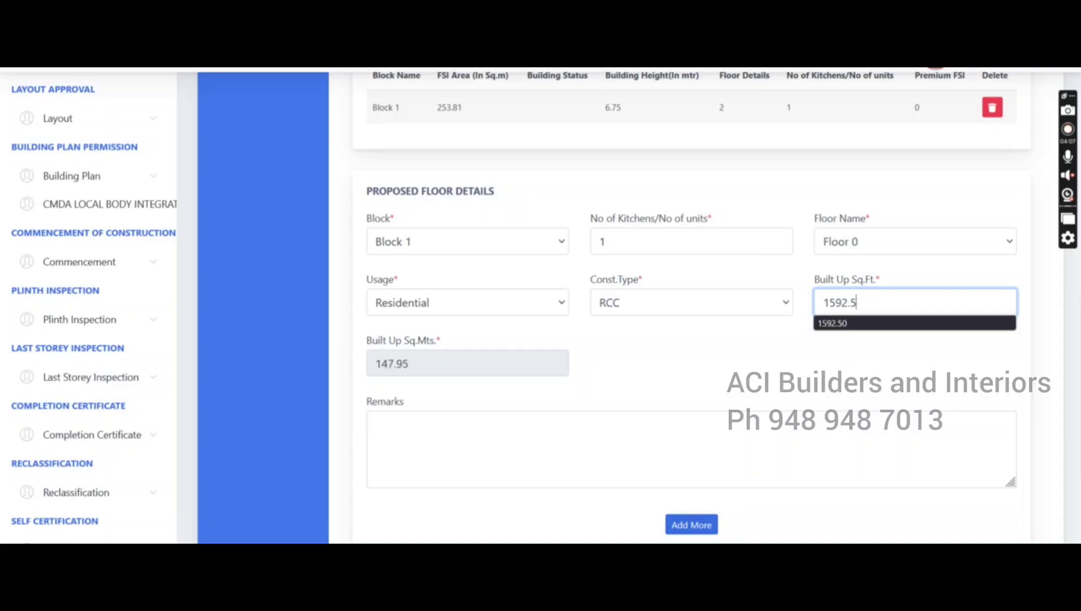
left_click(710, 377)
scroll(657, 350, "down", 3)
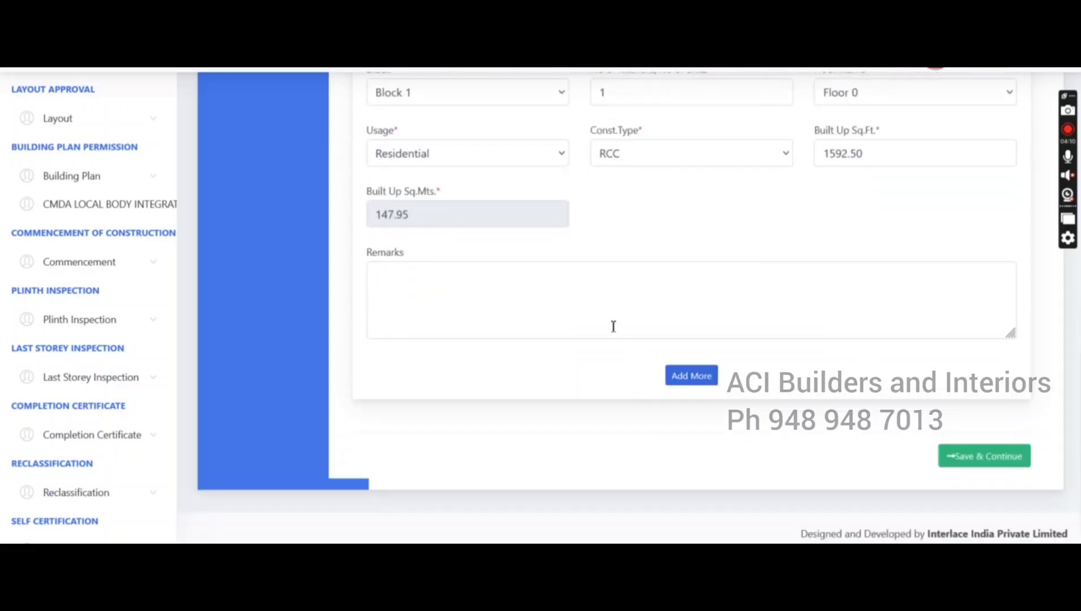
left_click(691, 376)
scroll(468, 245, "up", 3)
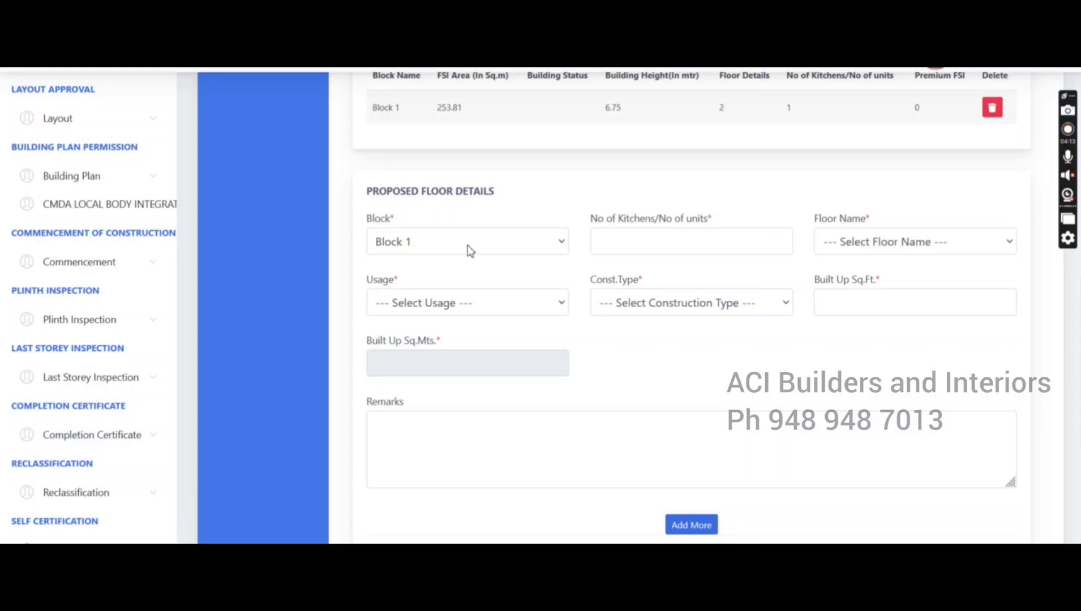
Fill the next floor entry: 1 unit, Floor 1, Residential usage, RCC construction
left_click(469, 251)
left_click(654, 247)
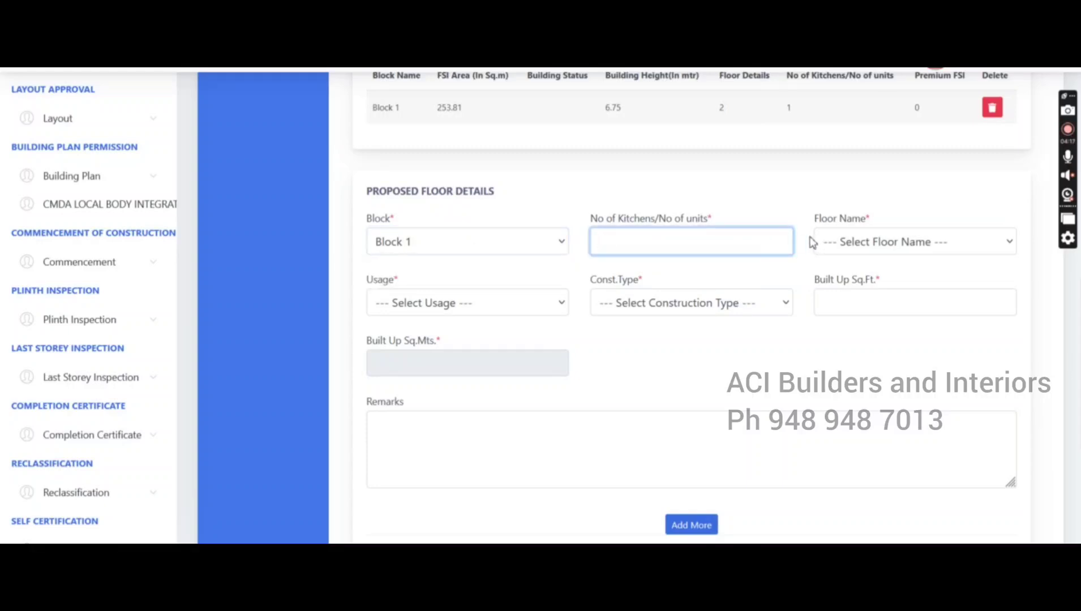
type("1")
left_click(866, 242)
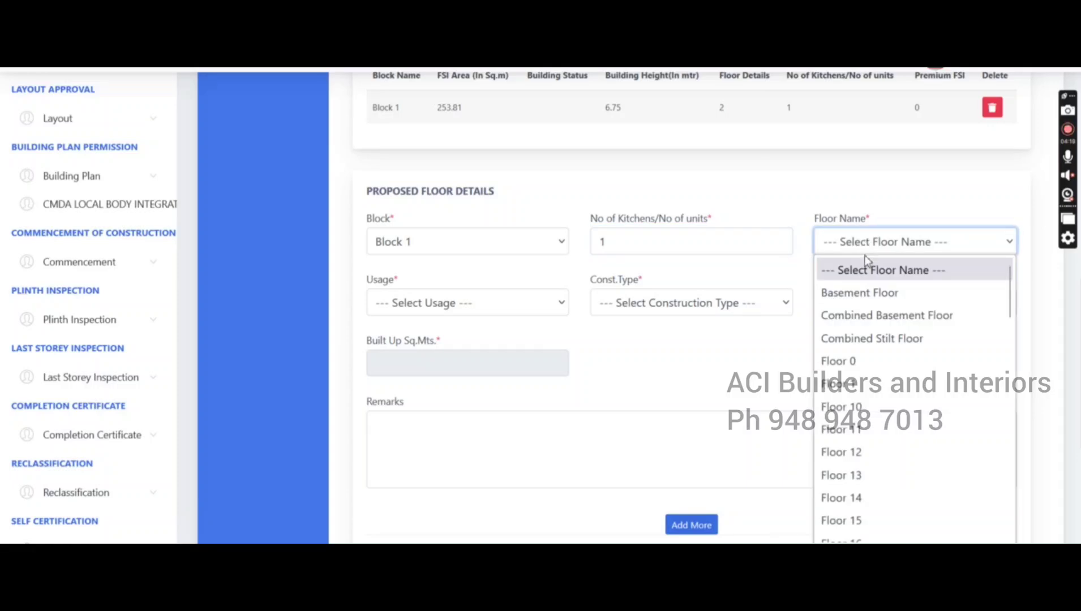
left_click(857, 379)
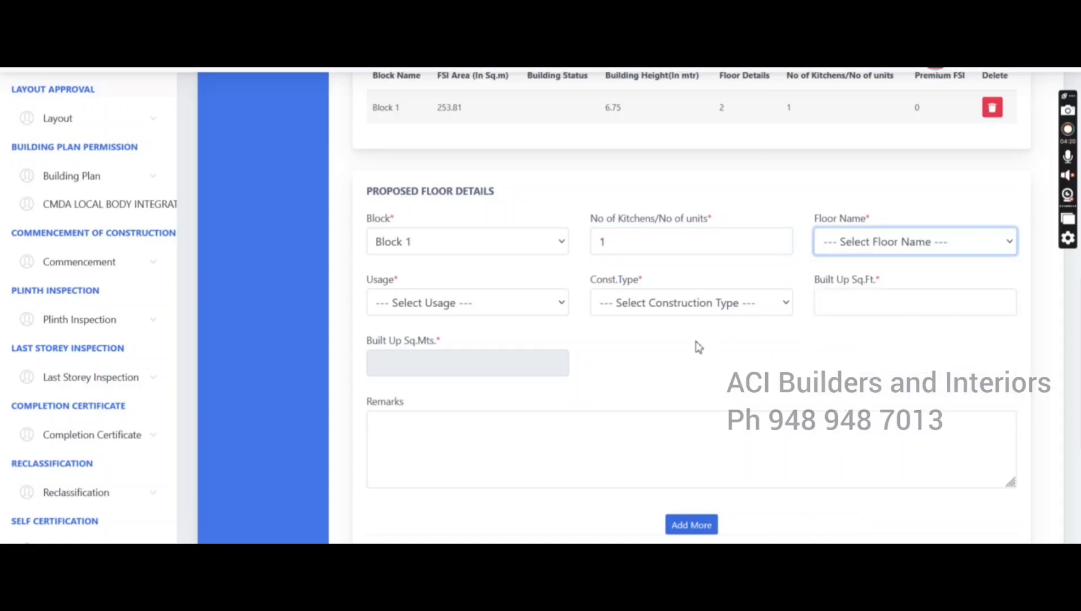
left_click(446, 306)
left_click(451, 447)
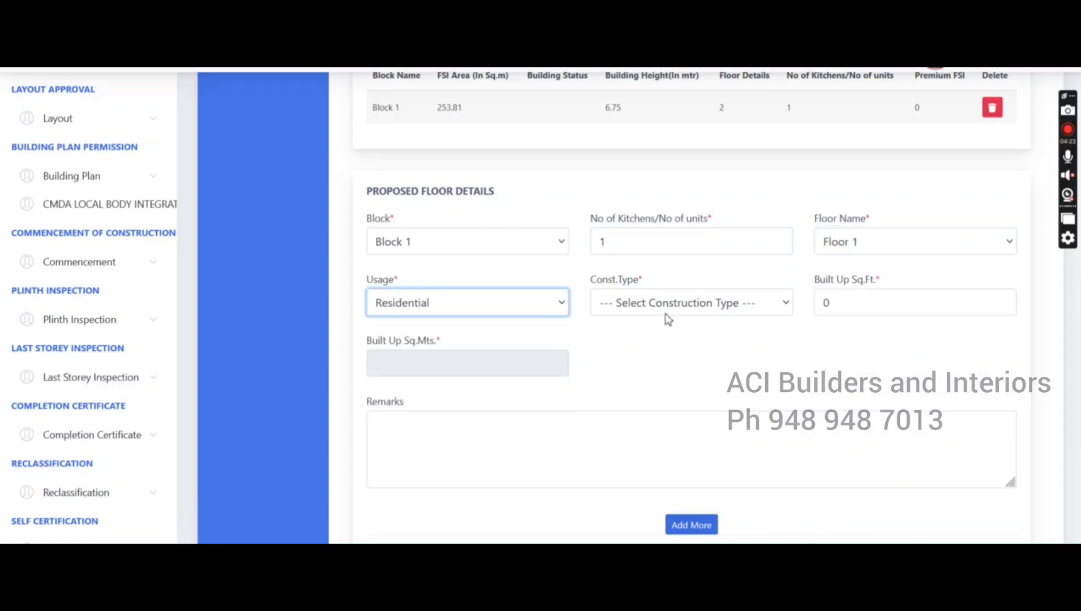
left_click(667, 320)
left_click(650, 422)
Set the built-up area to 1139.58 sq.ft. (105.87 sq.m) and add the Floor 1 row
left_click(853, 306)
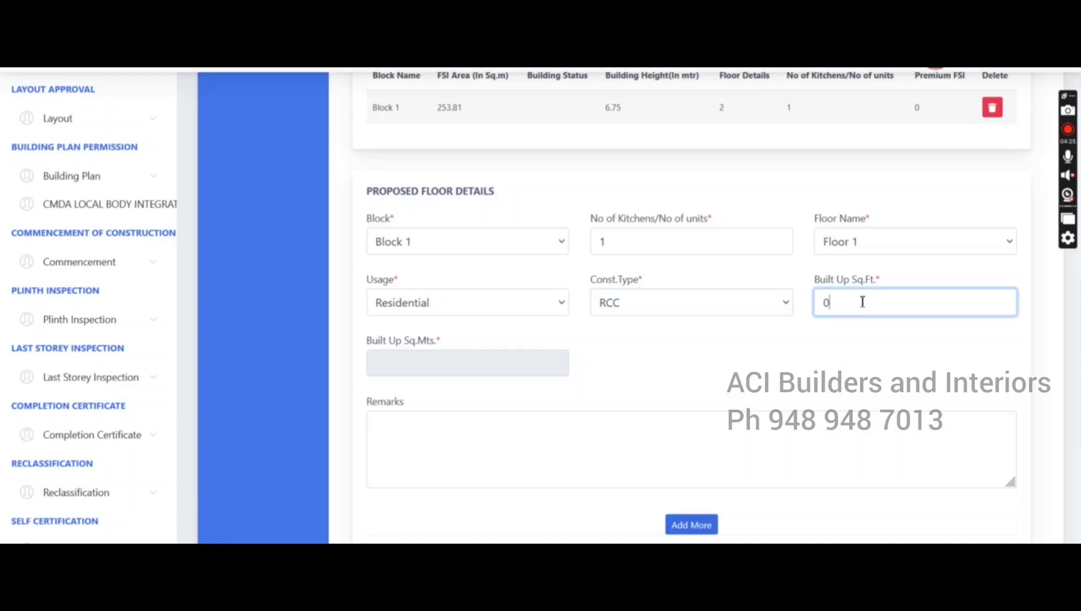
left_click_drag(853, 302, 815, 302)
key("BackSpace")
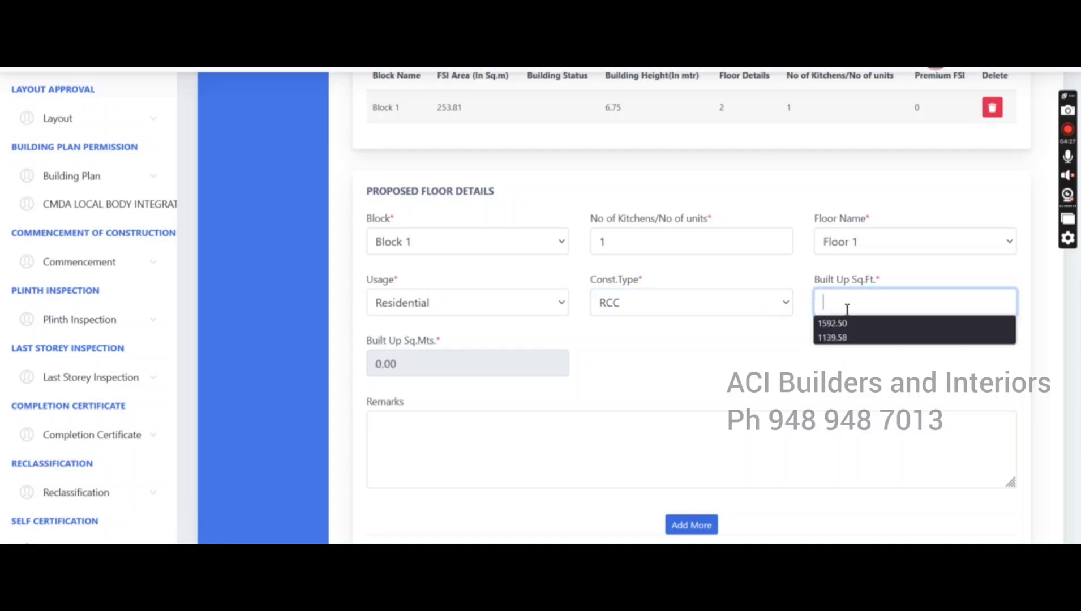
left_click(847, 338)
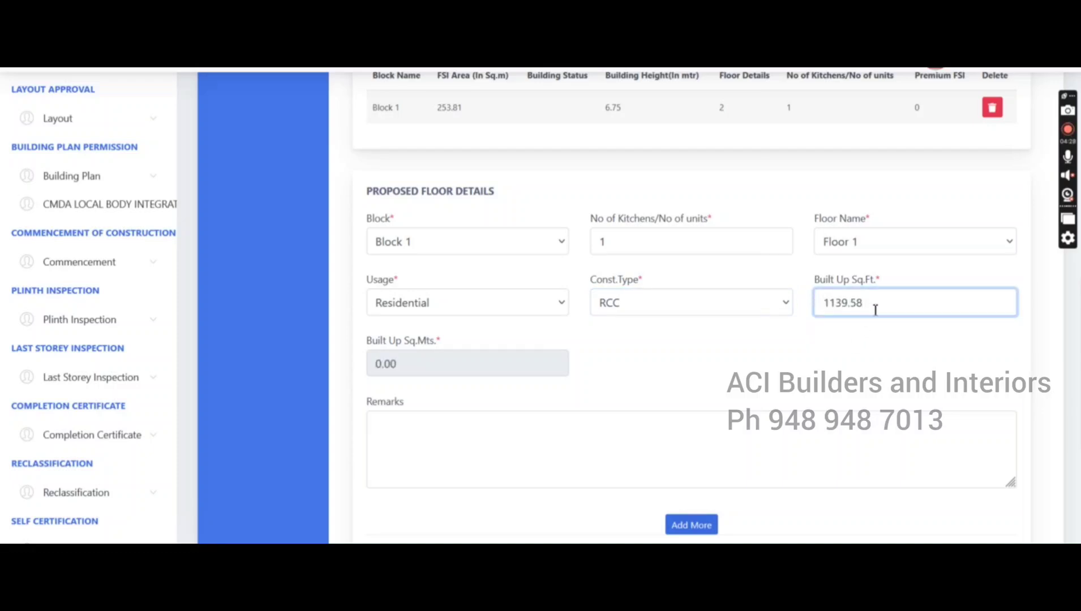
key("BackSpace")
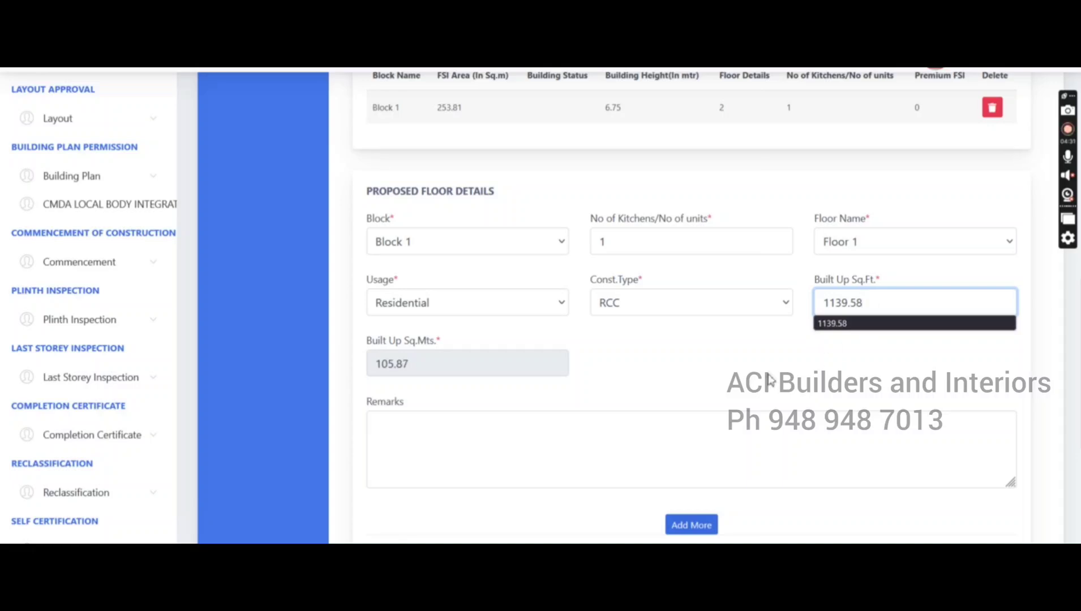
scroll(769, 382, "down", 3)
left_click(705, 378)
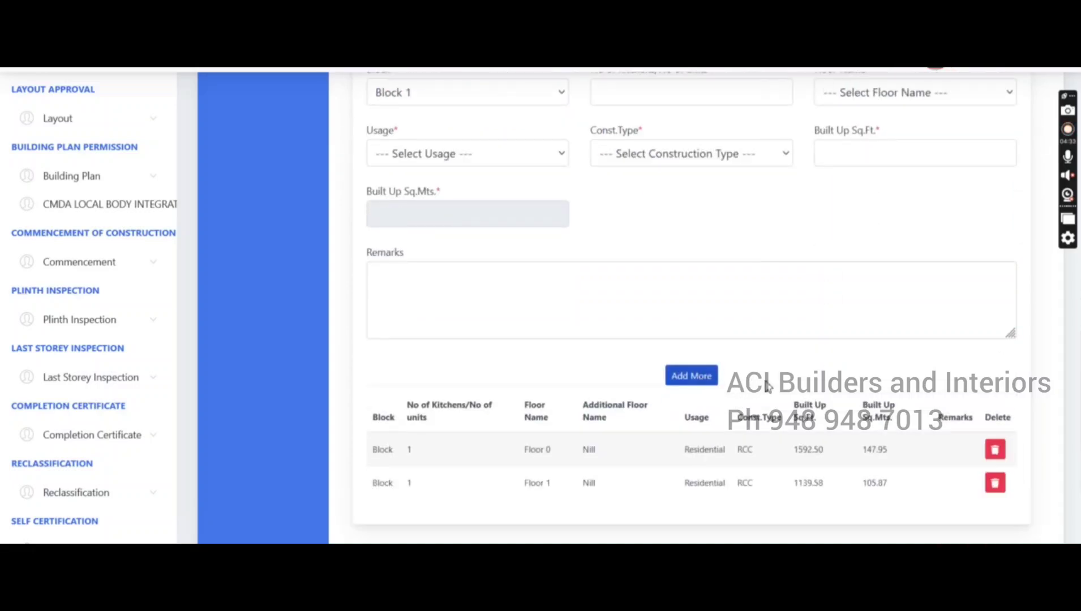
scroll(820, 368, "down", 3)
Save the floor details and continue to the Documents section
left_click(970, 449)
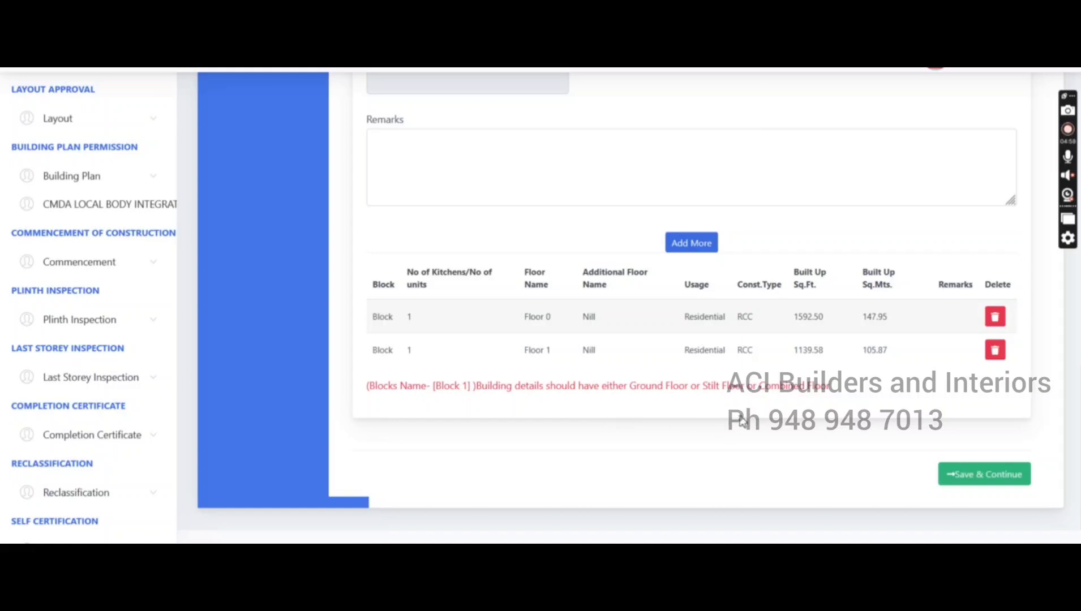
scroll(741, 420, "up", 1)
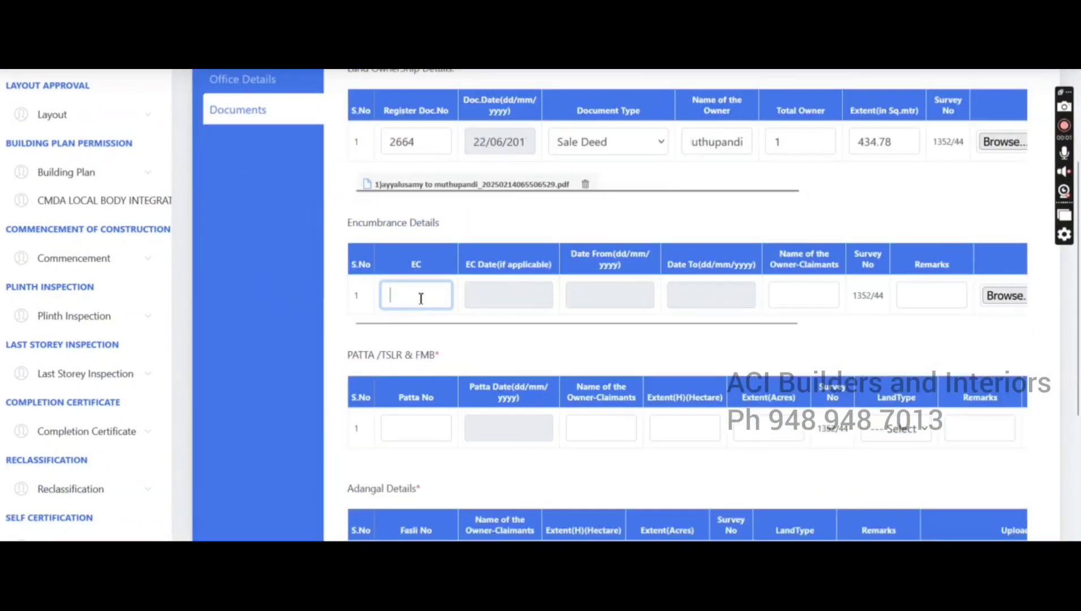
left_click(1004, 303)
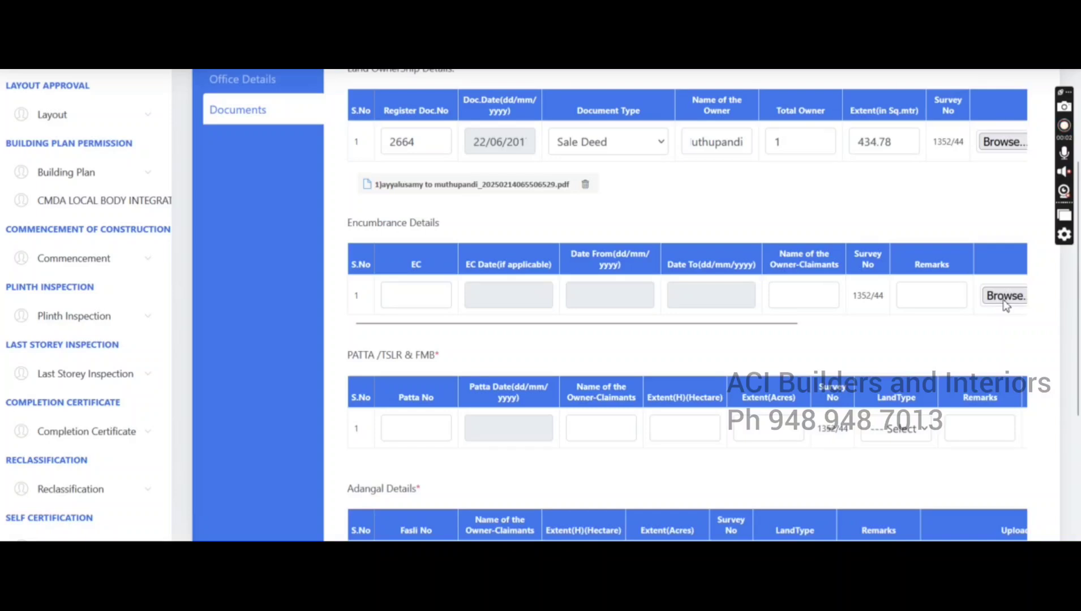
left_click(410, 303)
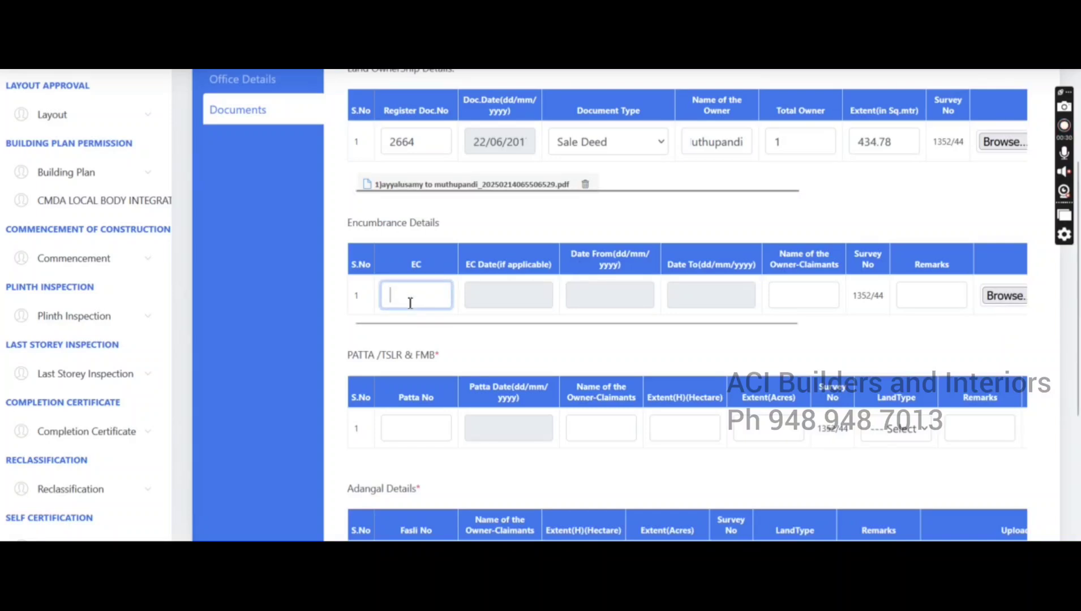
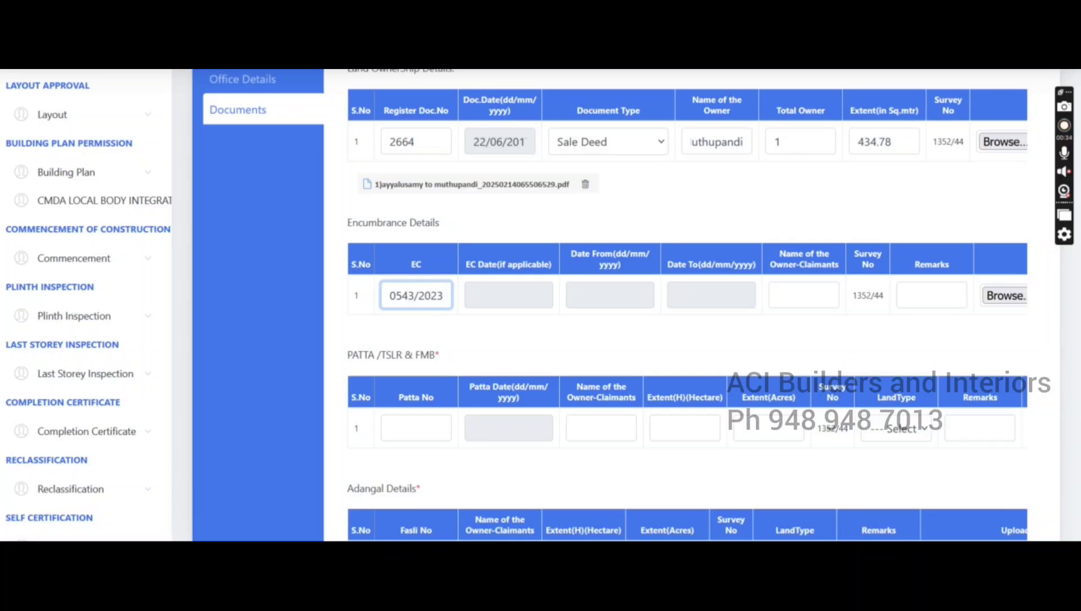
left_click(527, 291)
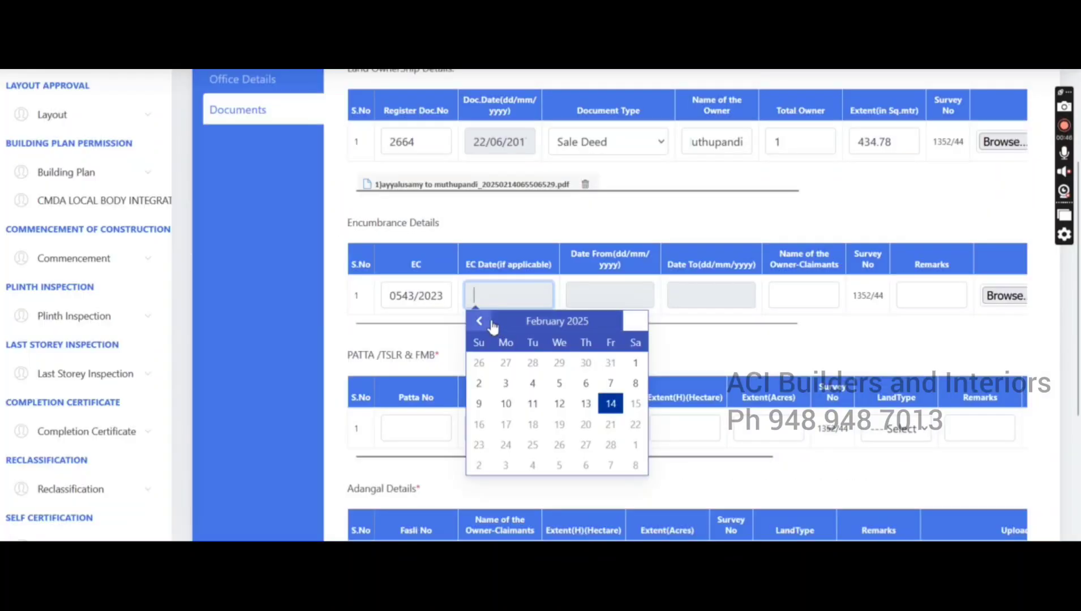
left_click(492, 326)
left_click(505, 445)
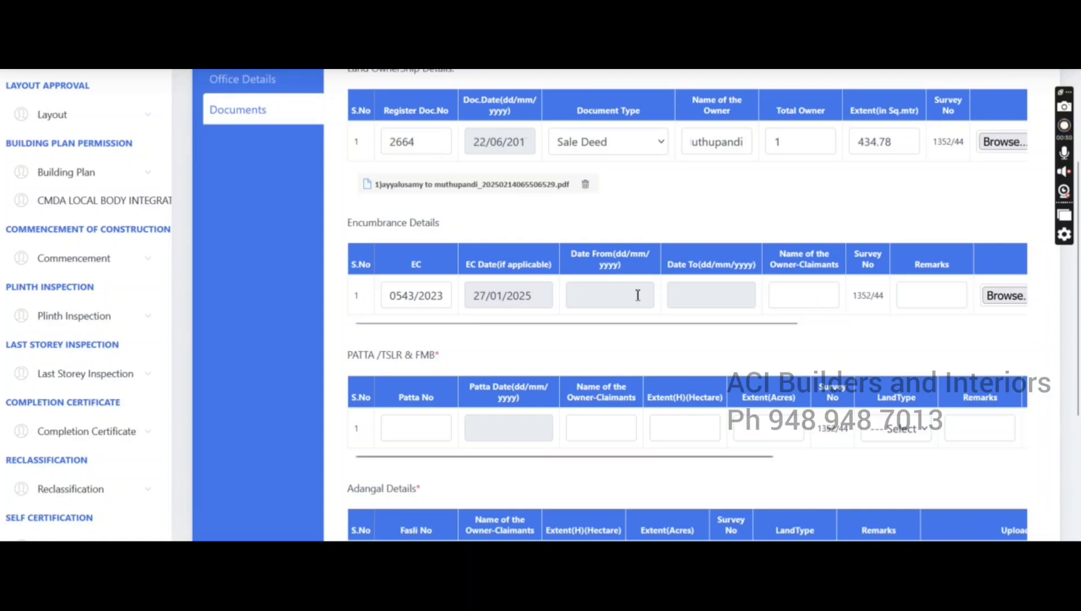
Set the encumbrance search period from 01/01/2000 to 26/01/2025
left_click(637, 295)
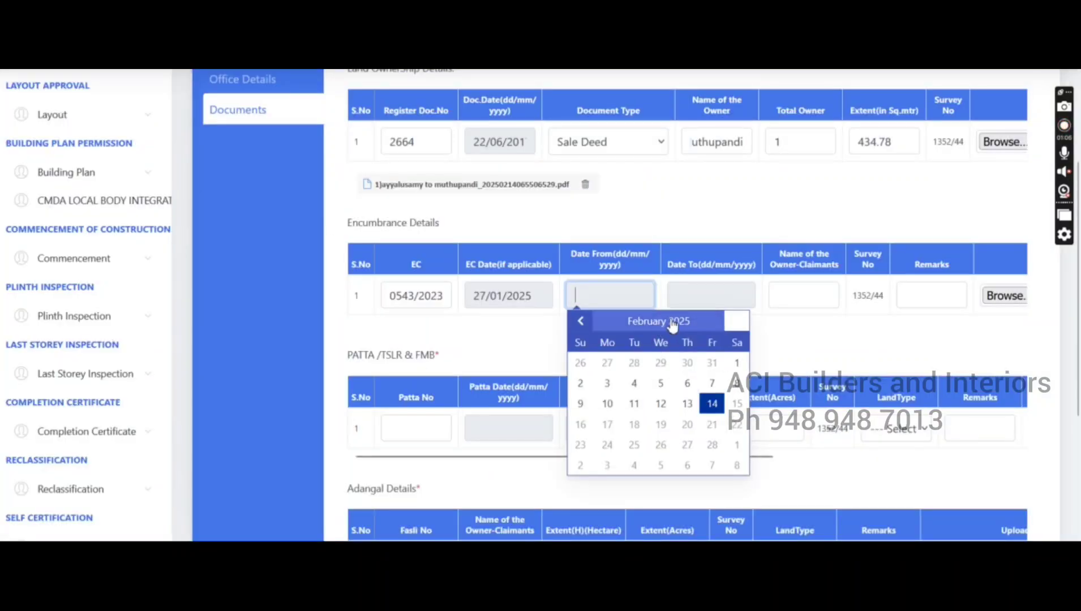
left_click(674, 322)
left_click(675, 323)
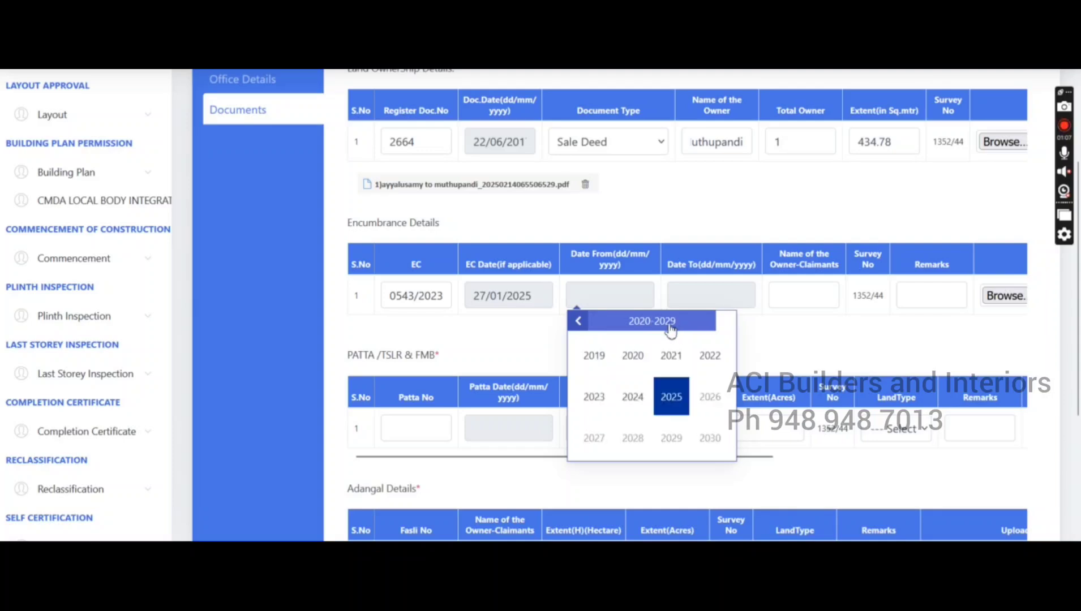
left_click(582, 323)
left_click(582, 323)
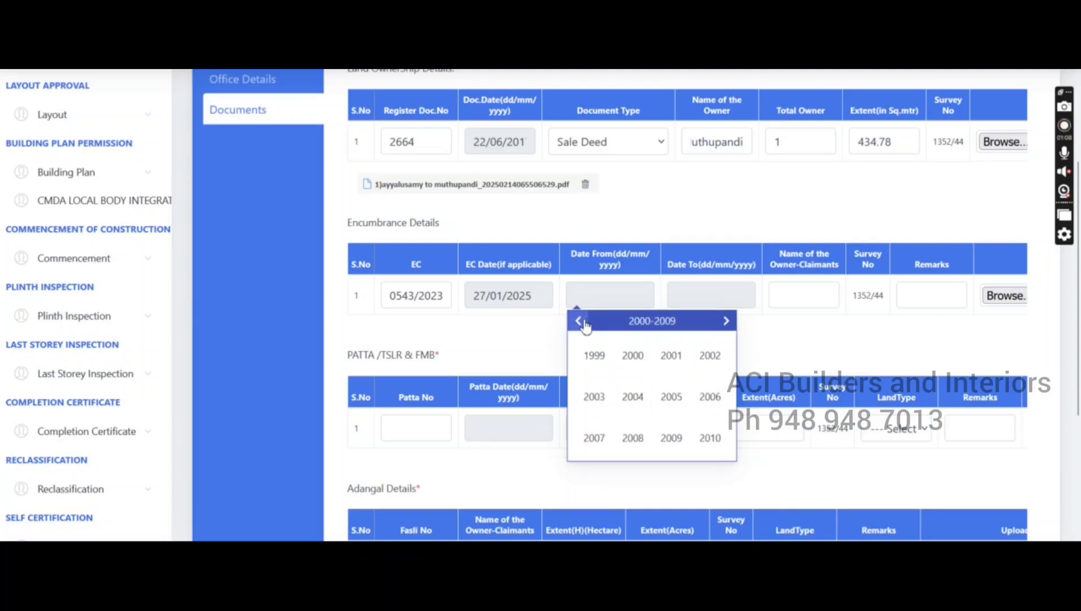
left_click(632, 356)
left_click(596, 356)
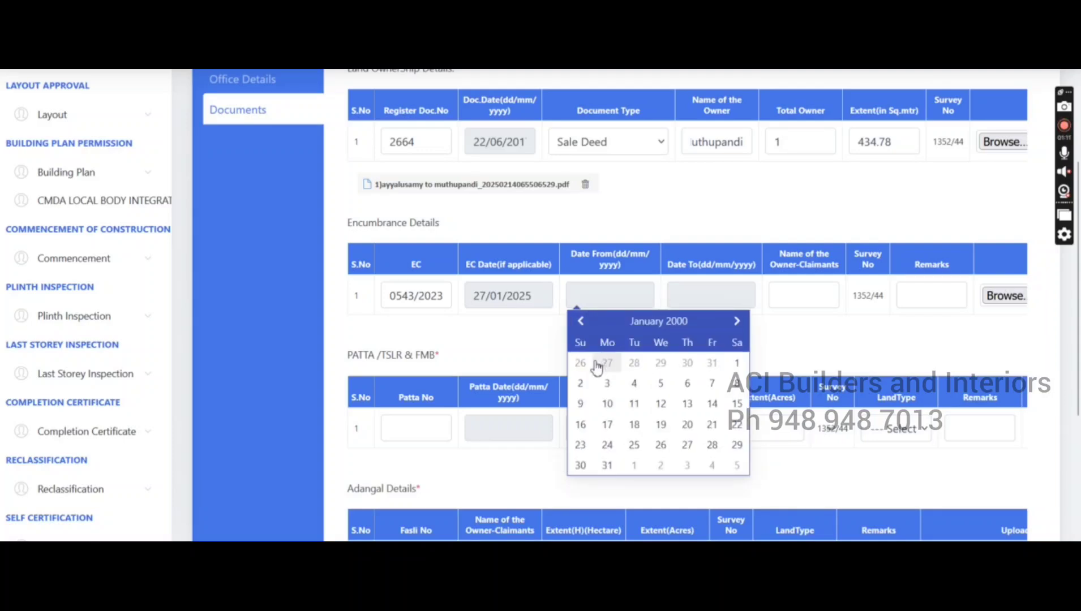
left_click(737, 368)
left_click(718, 303)
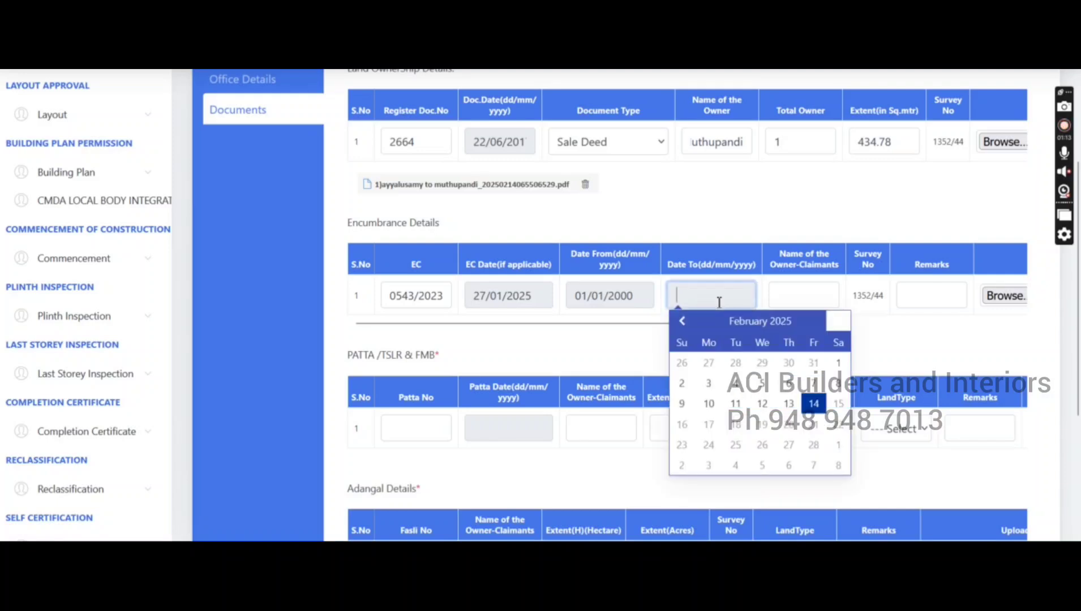
left_click(682, 321)
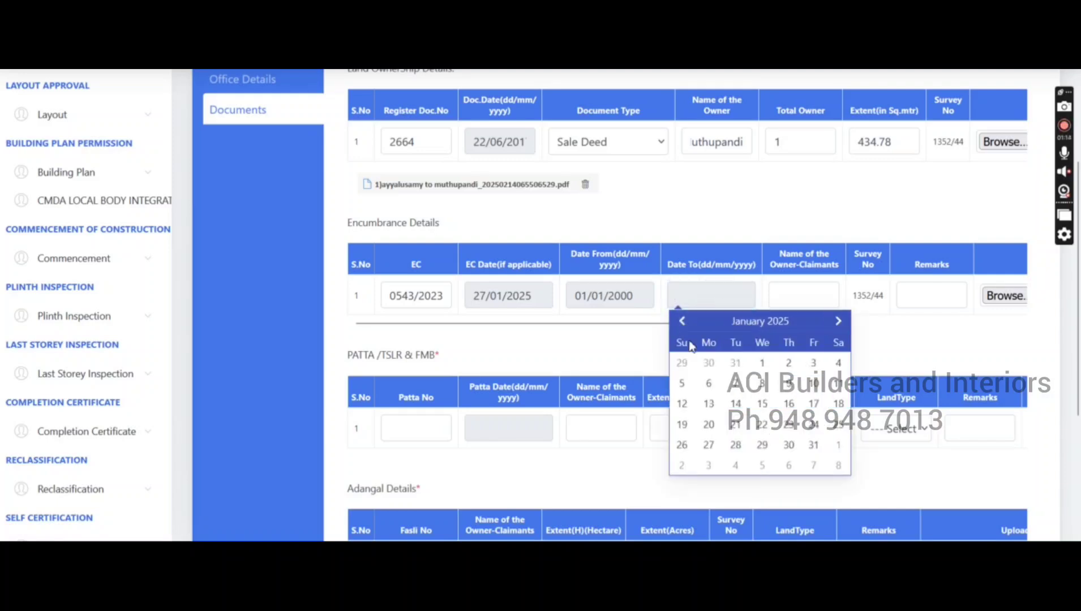
left_click(682, 444)
Enter the owner's name as the owner-claimant
left_click(817, 298)
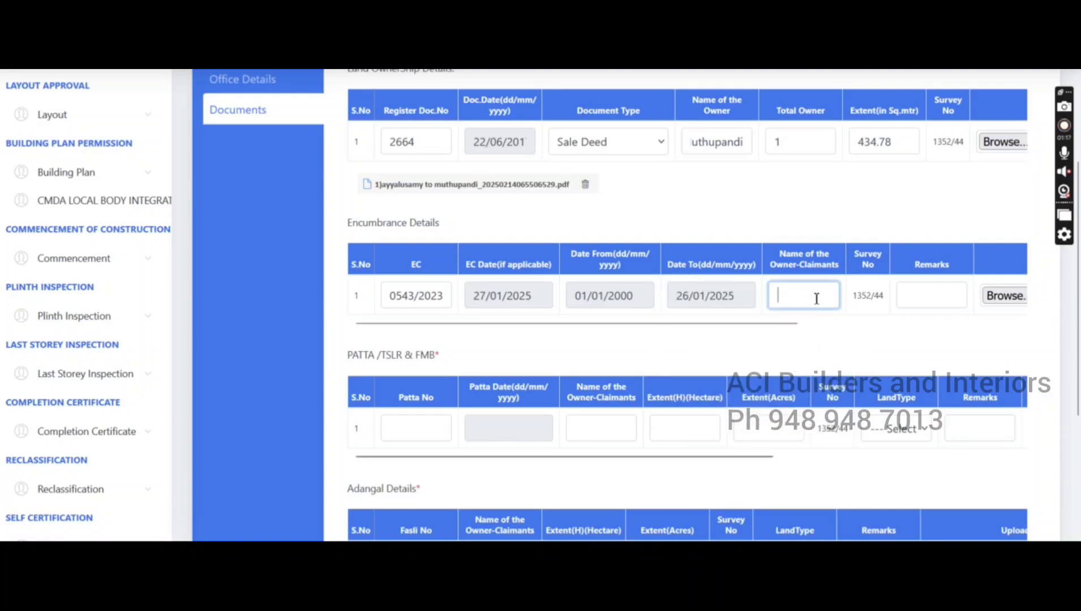
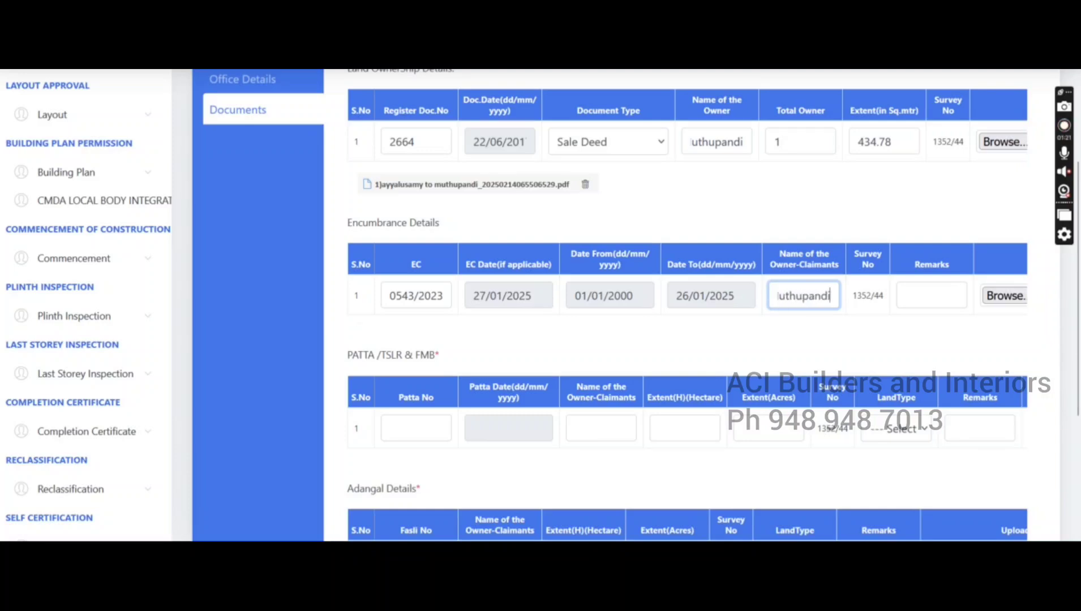
left_click(941, 300)
Start attaching a file to the encumbrance row, then scroll down the document list
left_click(1007, 300)
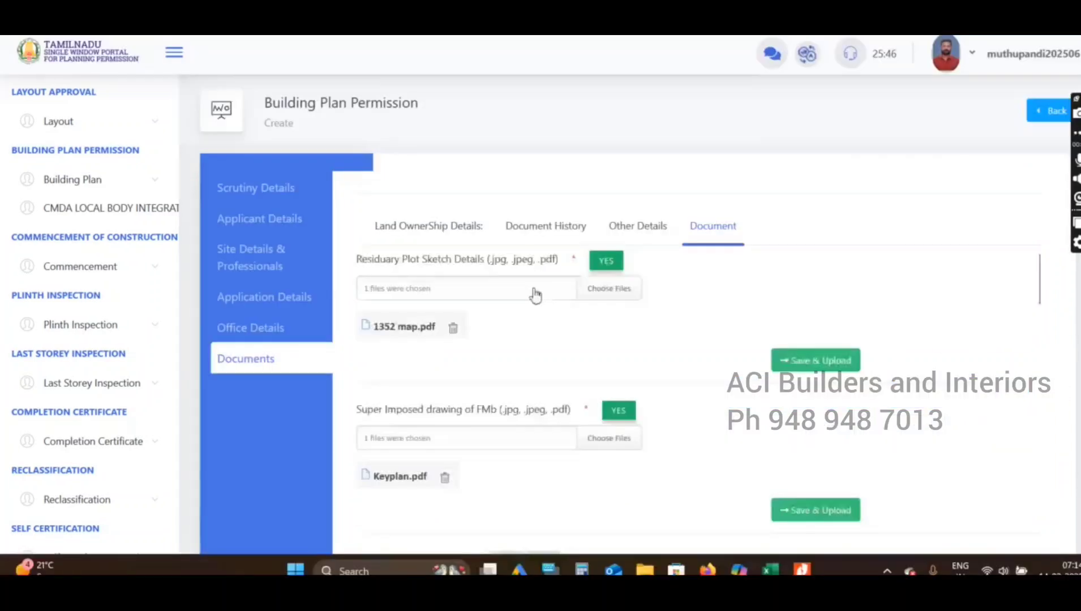
scroll(526, 300, "down", 3)
scroll(474, 353, "down", 3)
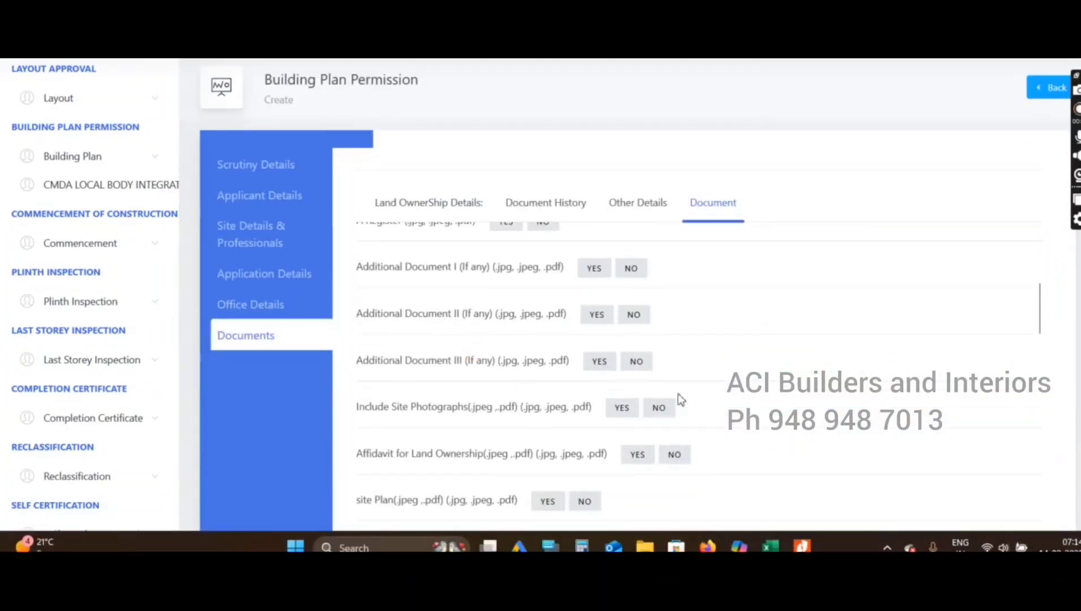
scroll(730, 401, "down", 3)
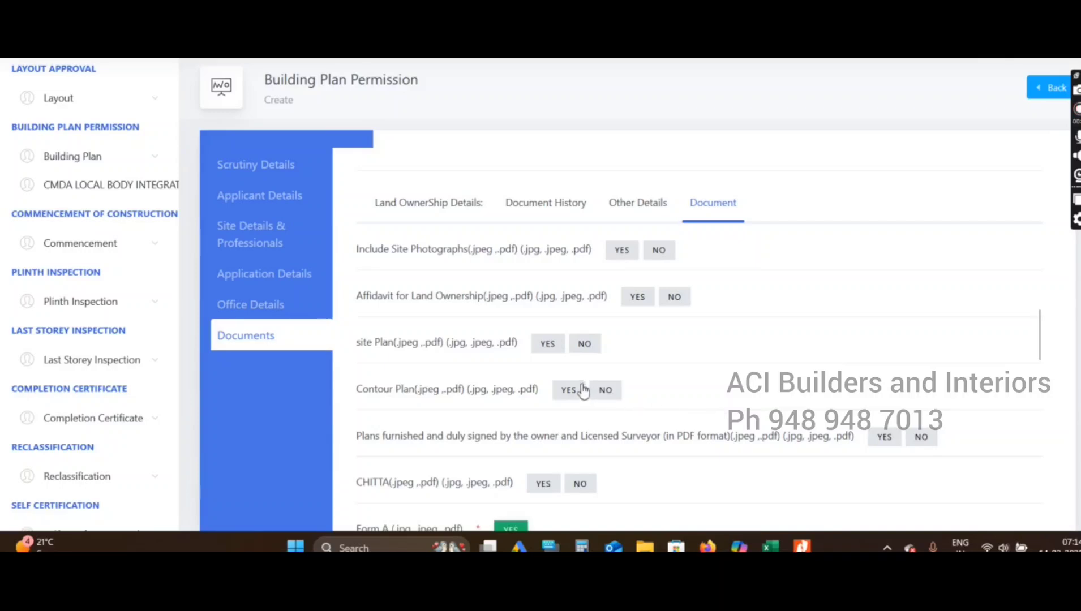
scroll(786, 424, "down", 3)
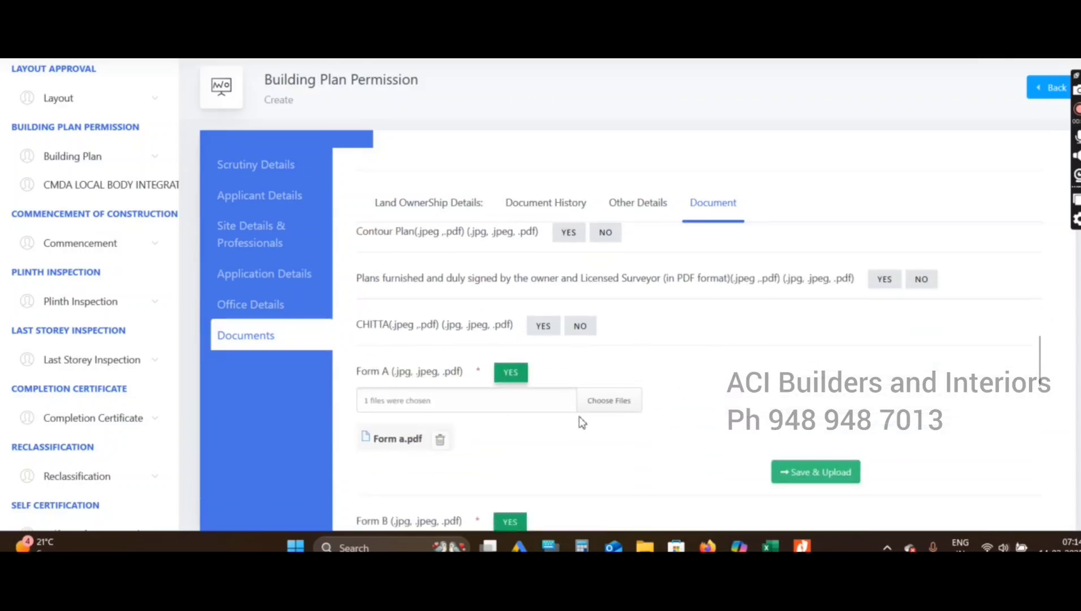
scroll(622, 411, "down", 2)
scroll(707, 391, "up", 2)
Mark 'Plans furnished and duly signed' as YES, attach the model plan PDF, and review the uploads
left_click(885, 281)
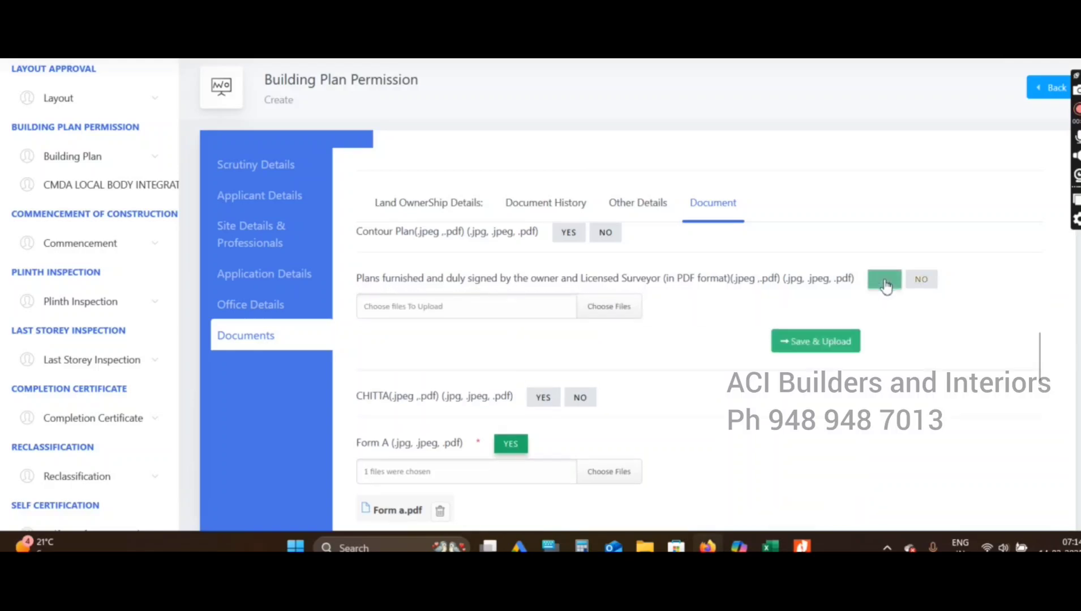
left_click(606, 313)
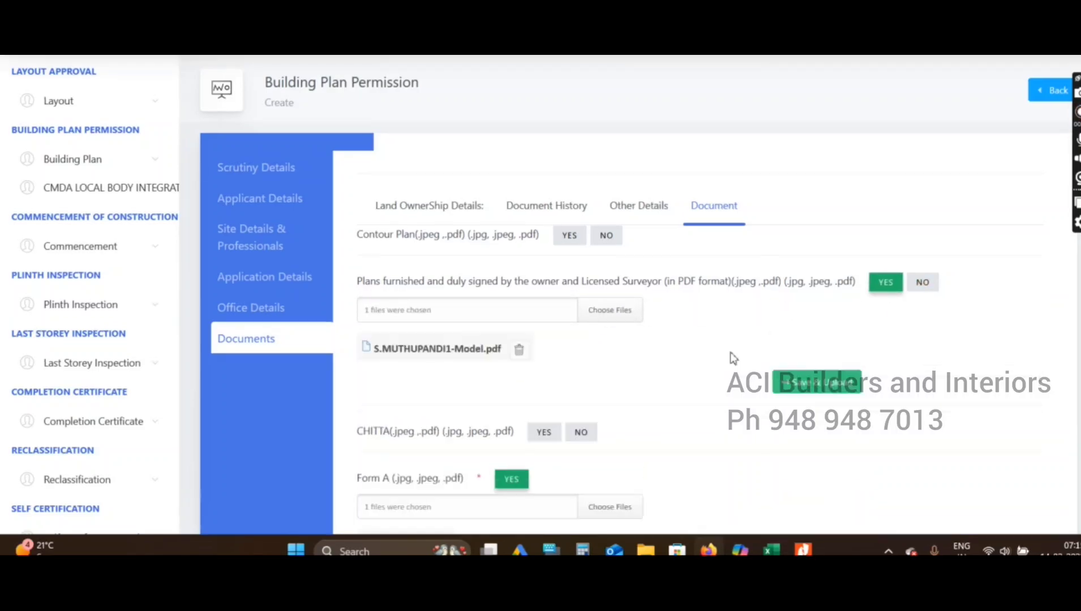
scroll(763, 362, "up", 4)
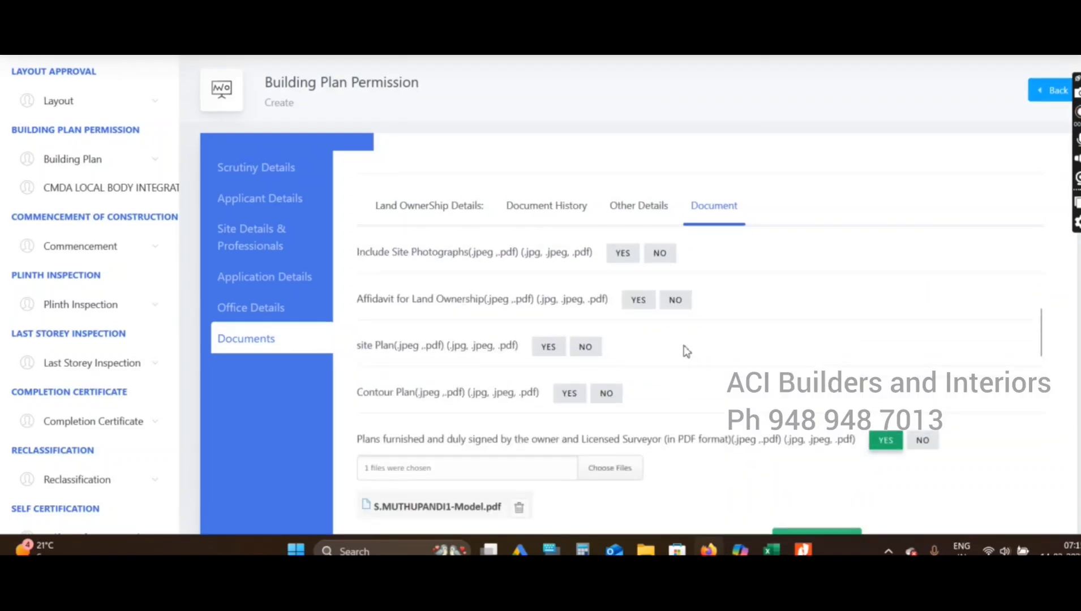
scroll(597, 369, "up", 5)
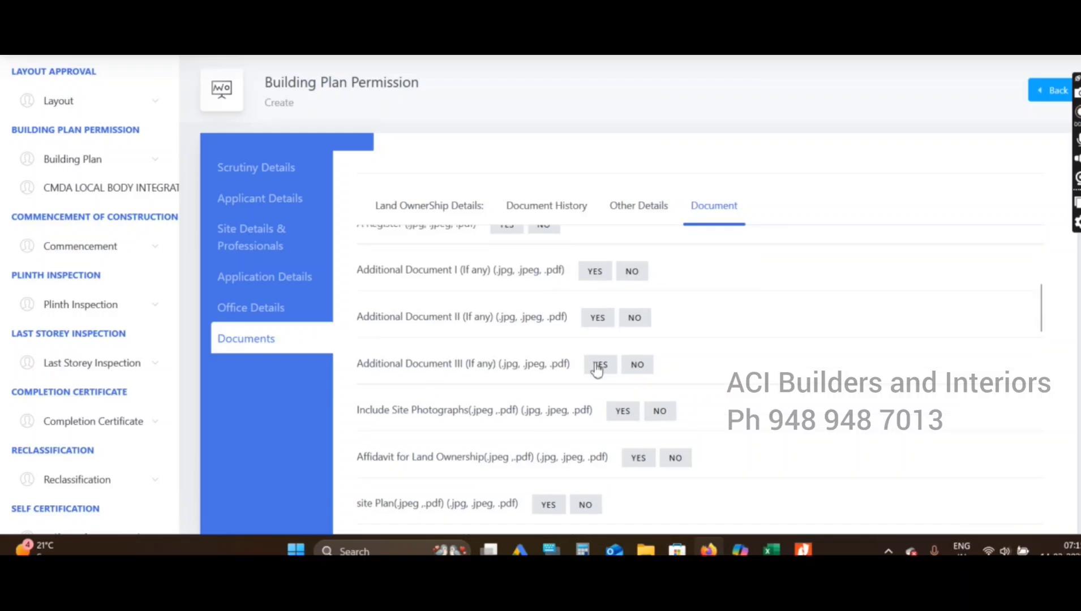
scroll(596, 368, "up", 2)
scroll(598, 368, "up", 4)
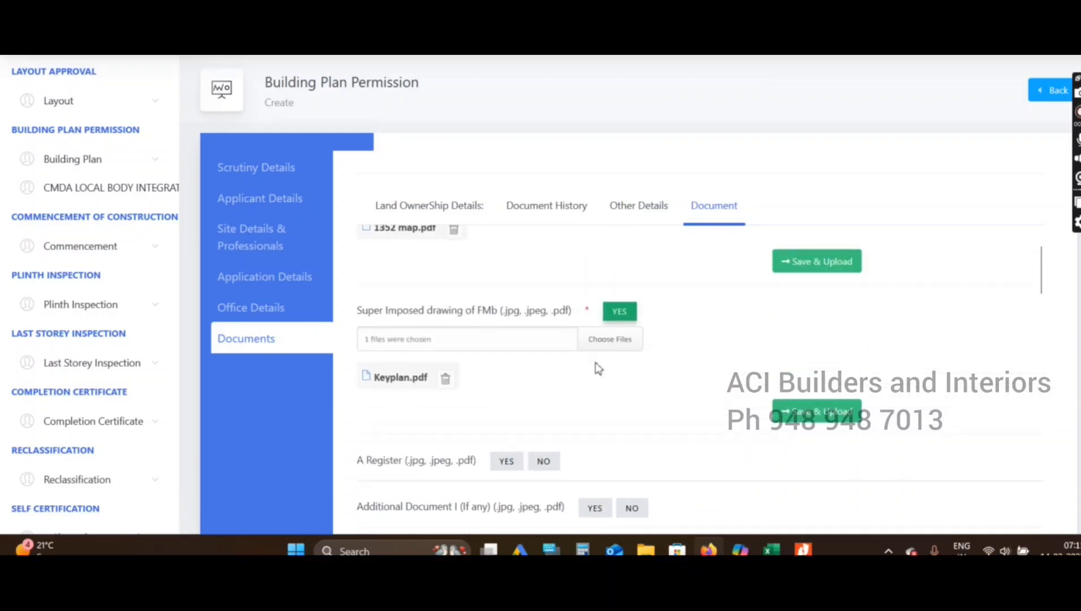
scroll(598, 368, "down", 9)
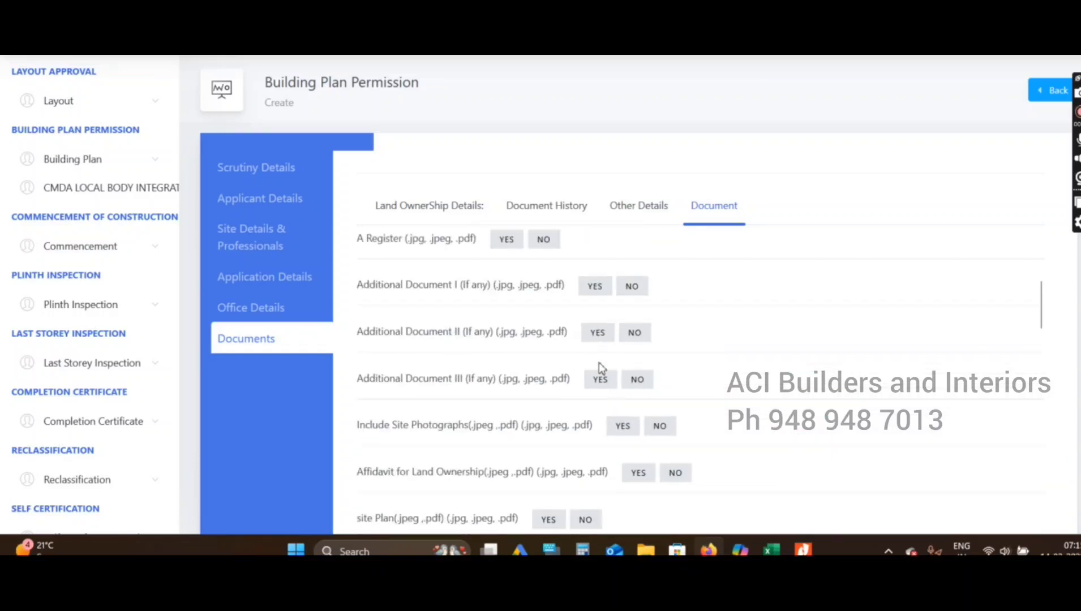
scroll(601, 368, "down", 2)
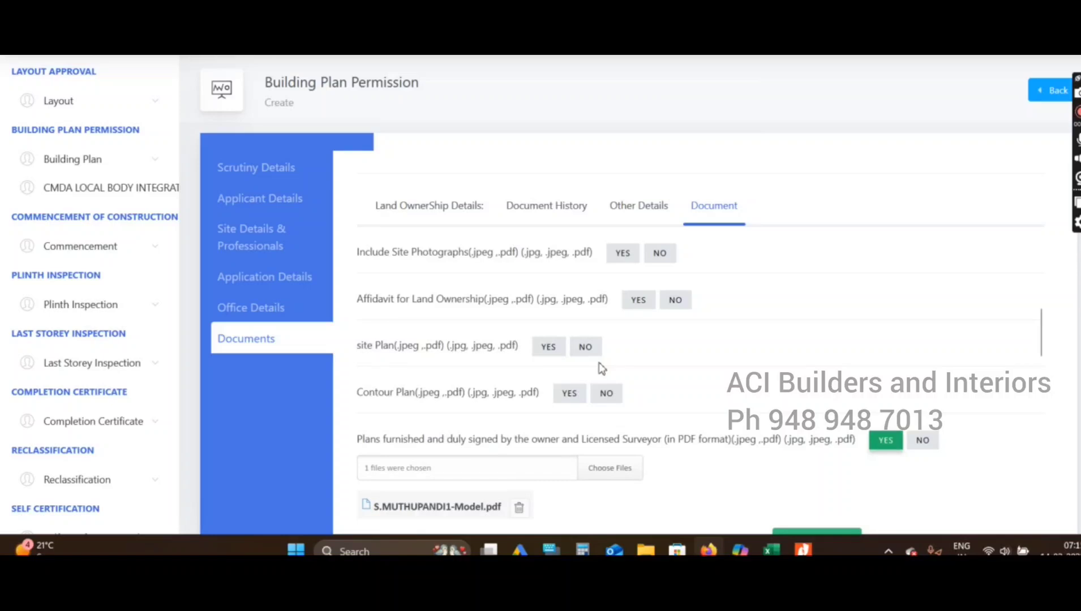
scroll(601, 368, "down", 9)
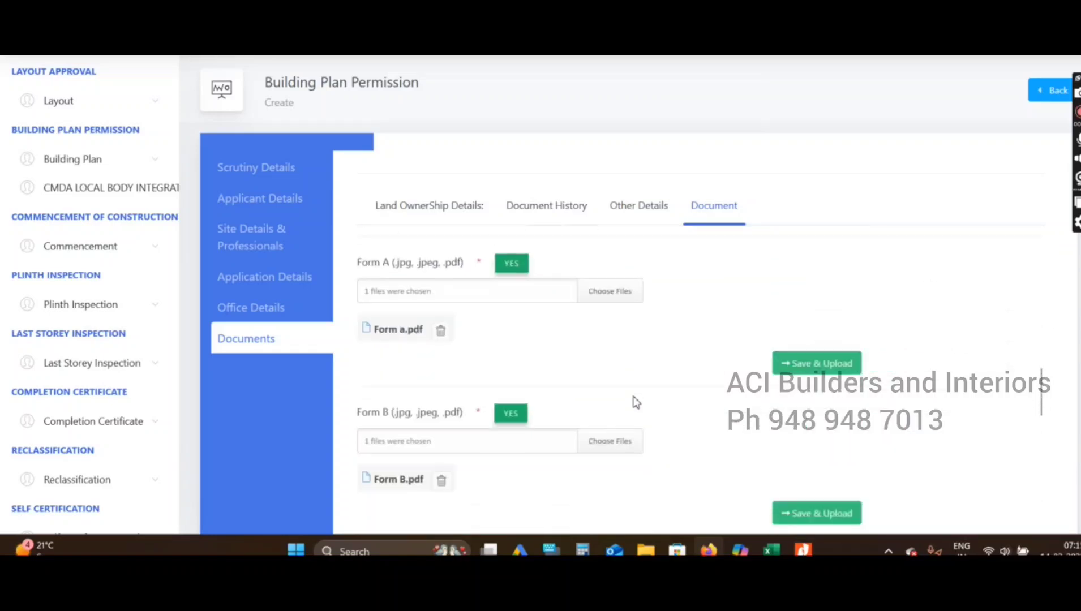
scroll(636, 402, "down", 10)
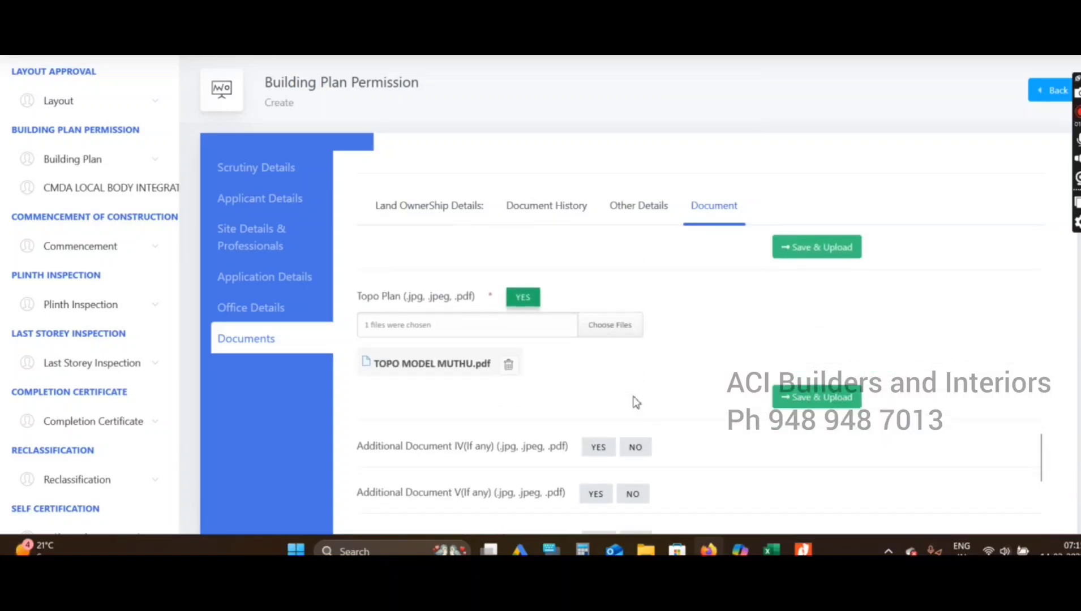
scroll(635, 402, "down", 4)
scroll(641, 407, "down", 2)
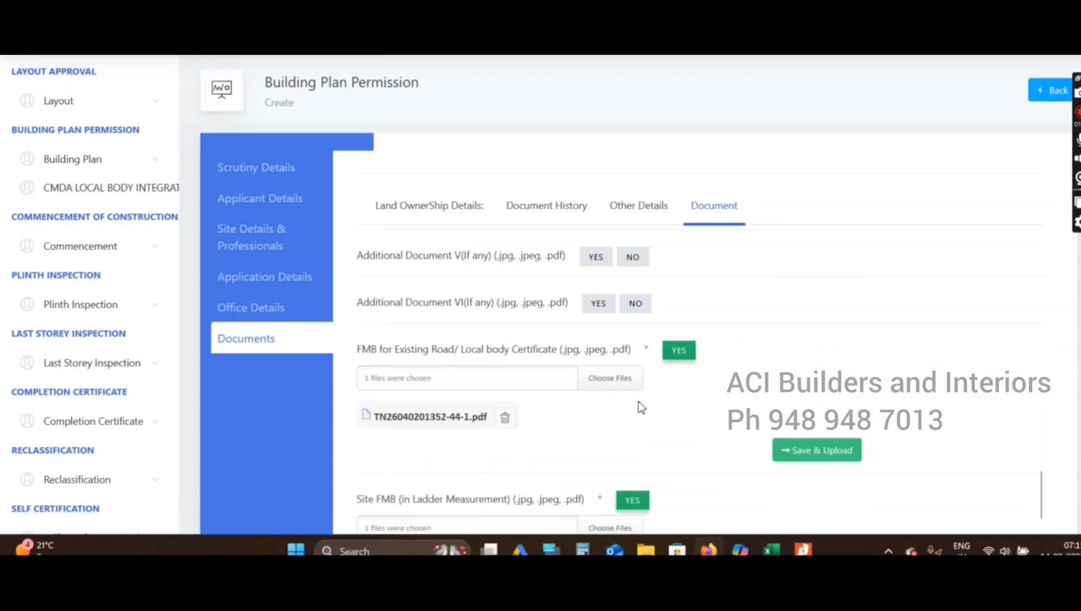
scroll(641, 407, "down", 6)
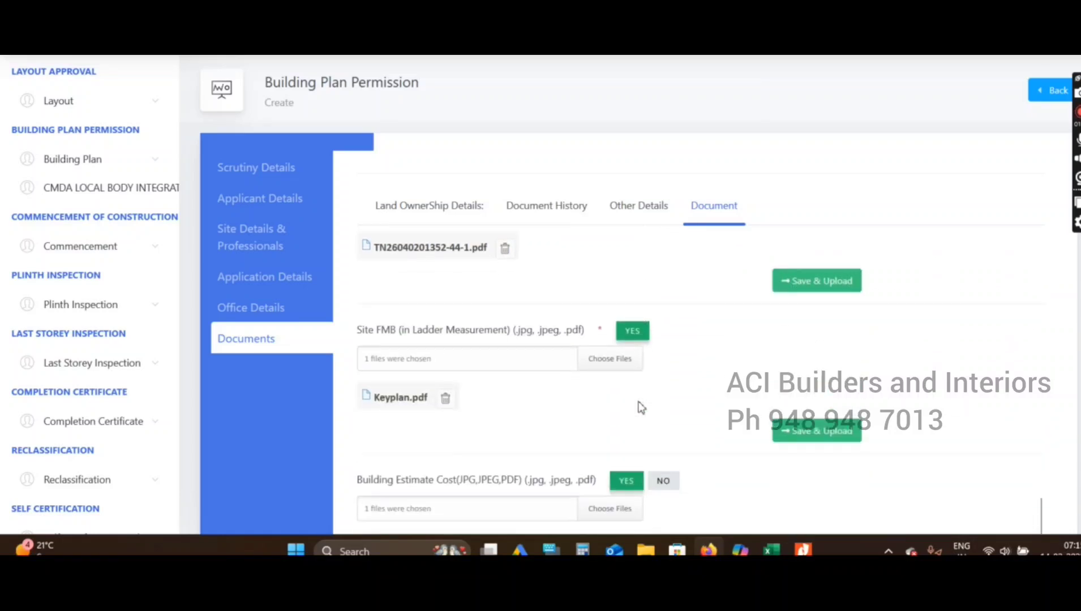
scroll(641, 407, "down", 20)
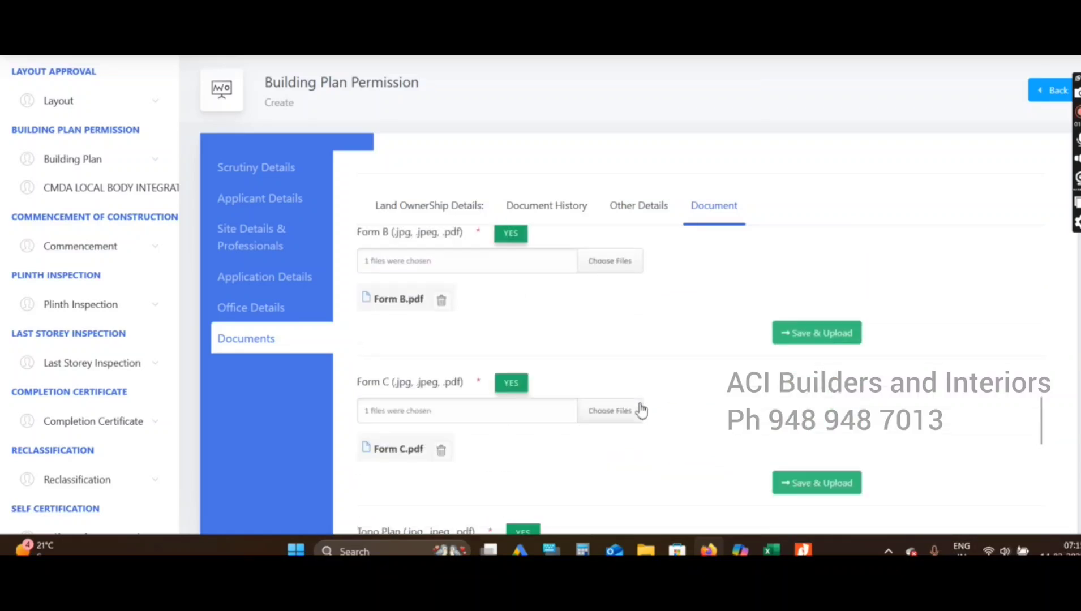
scroll(641, 408, "up", 1)
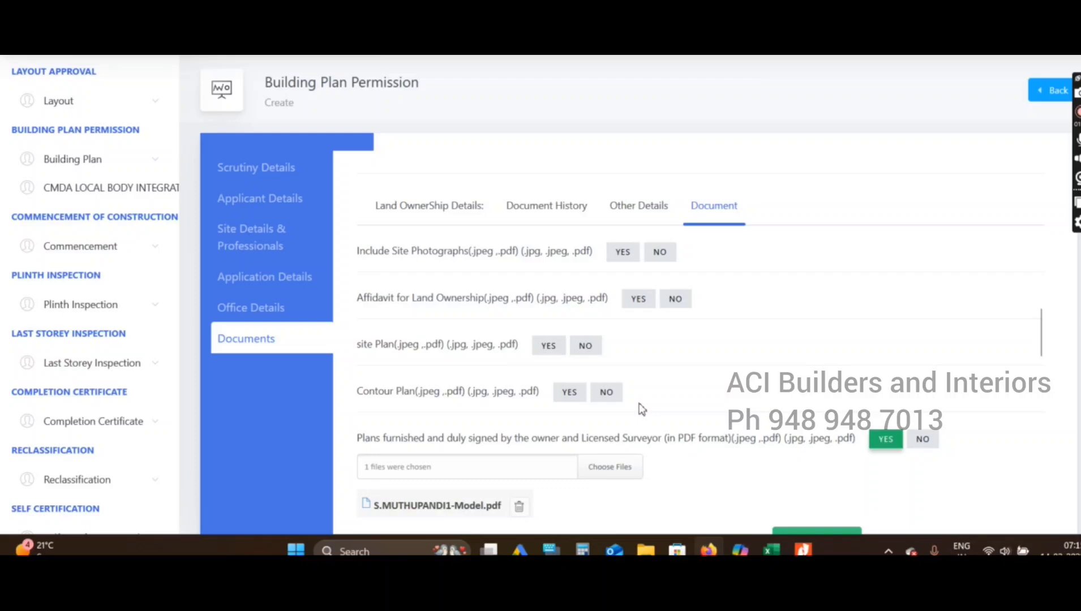
scroll(641, 408, "up", 2)
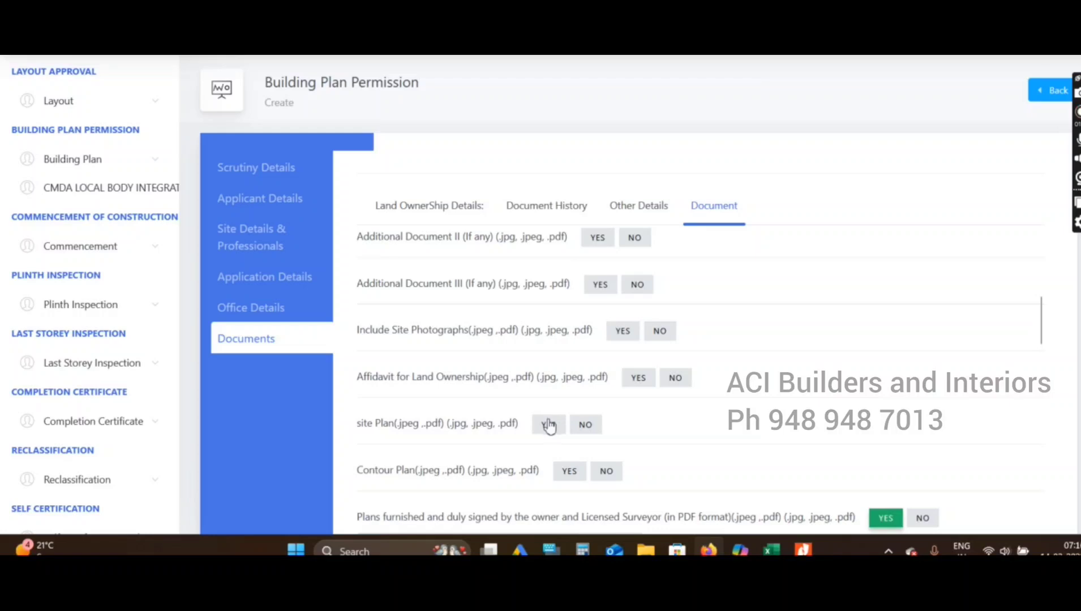
scroll(551, 424, "up", 5)
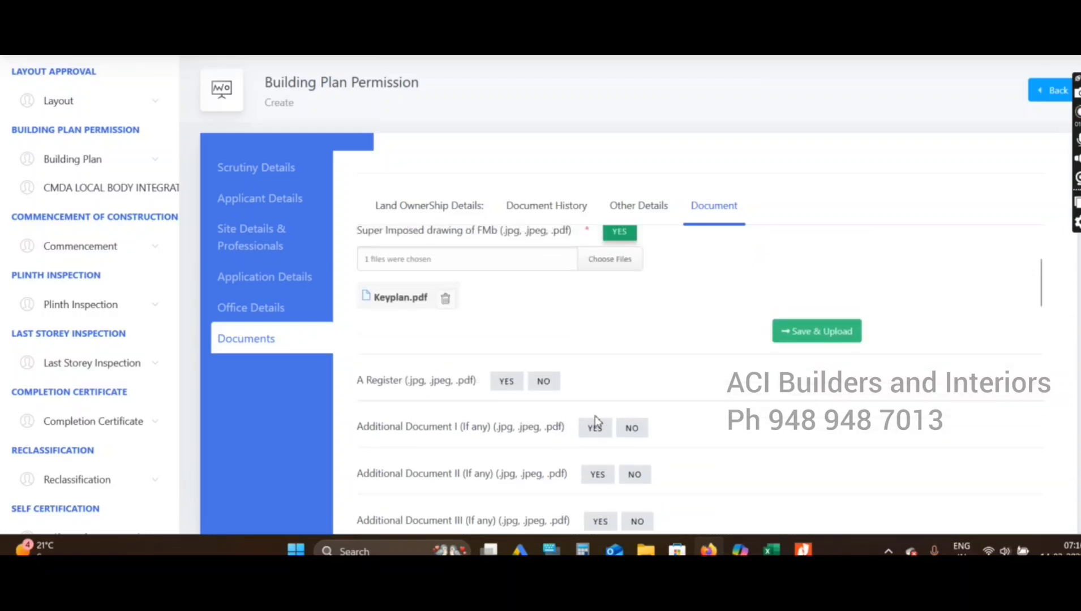
scroll(666, 412, "up", 3)
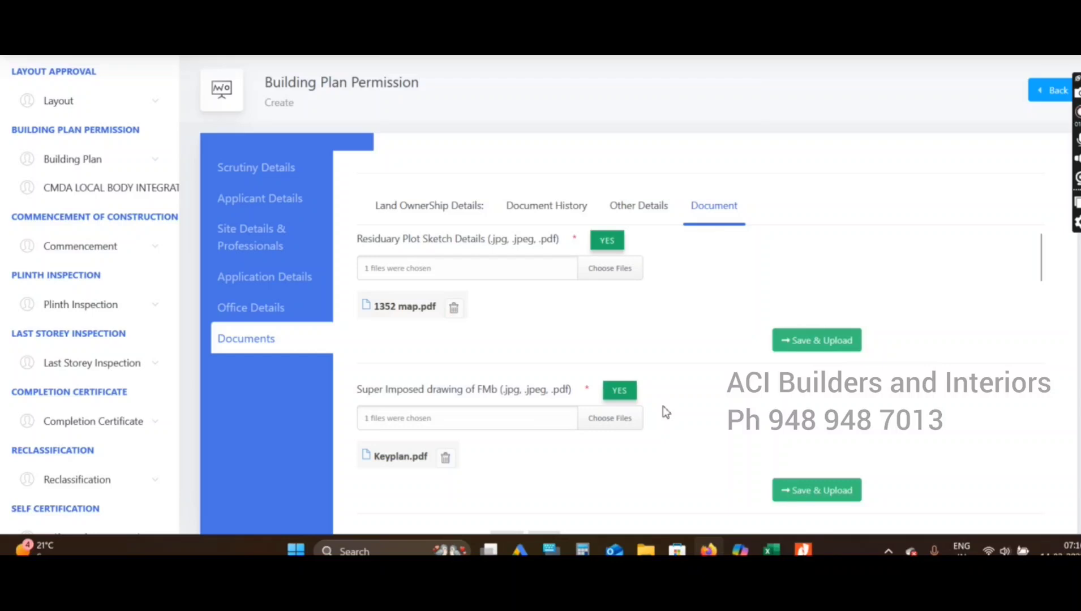
scroll(735, 390, "down", 10)
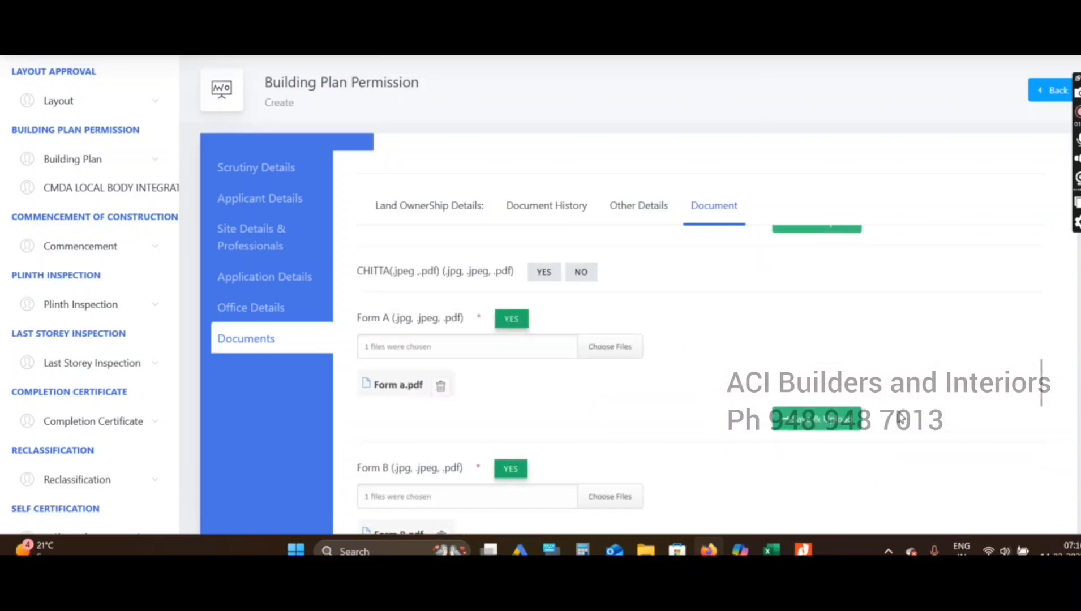
scroll(810, 512, "down", 4)
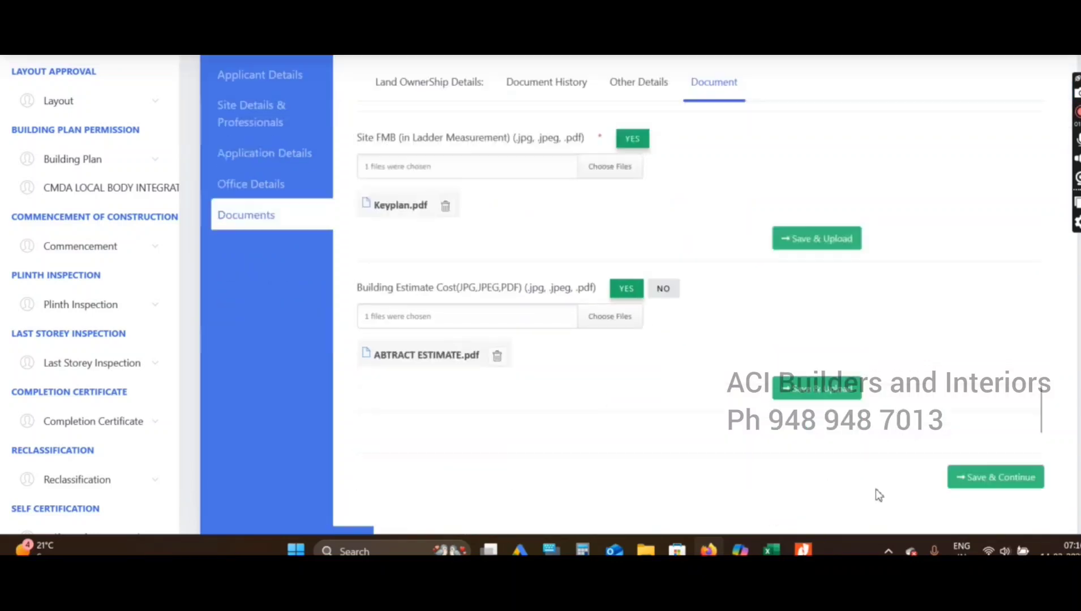
Save the uploaded documents and return to the signed-plans row
left_click(1013, 409)
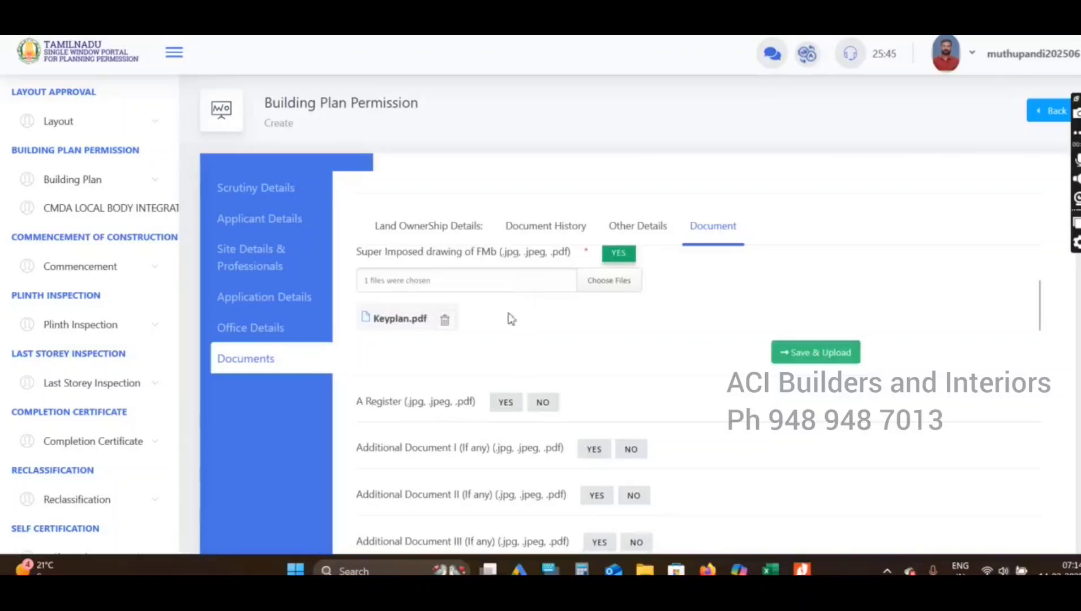
scroll(474, 364, "down", 2)
scroll(729, 427, "down", 3)
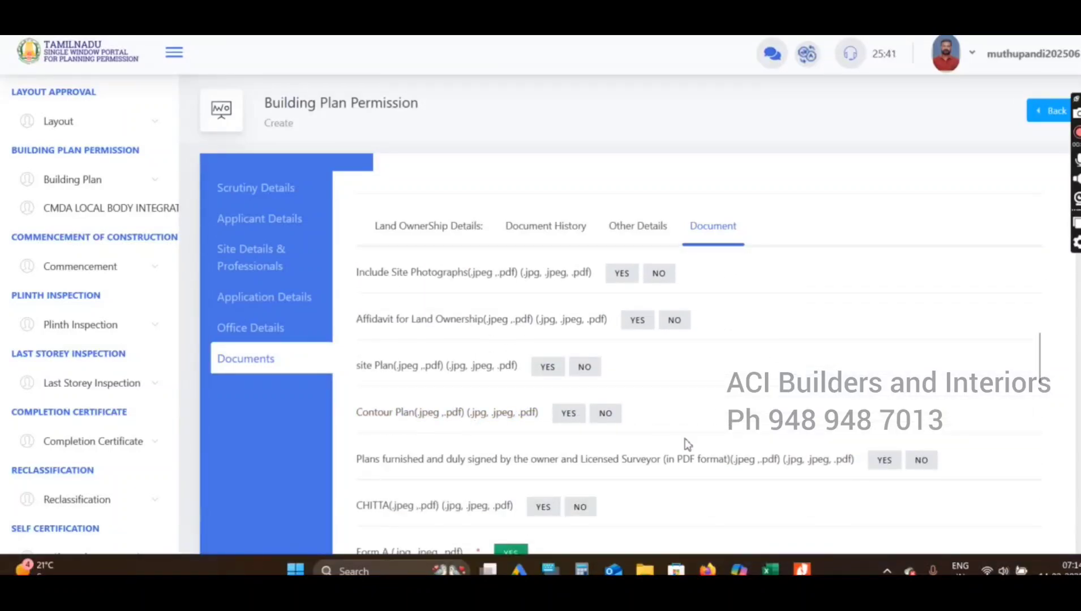
scroll(790, 447, "down", 3)
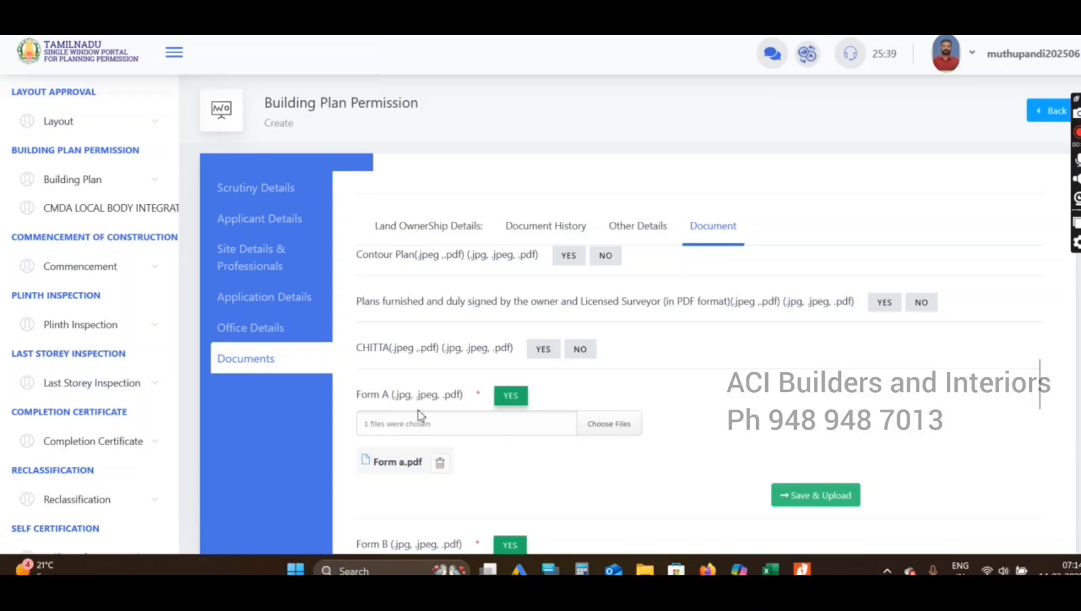
scroll(580, 446, "down", 1)
scroll(668, 428, "up", 1)
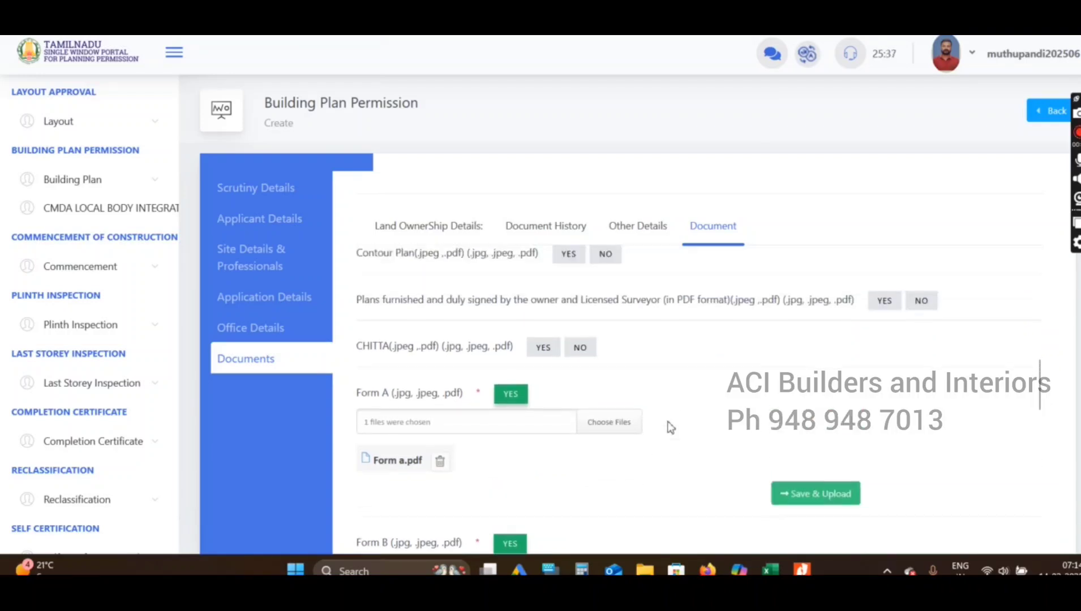
Mark signed plans YES, attach the model plan PDF from the applicant's folder, and upload it
left_click(884, 302)
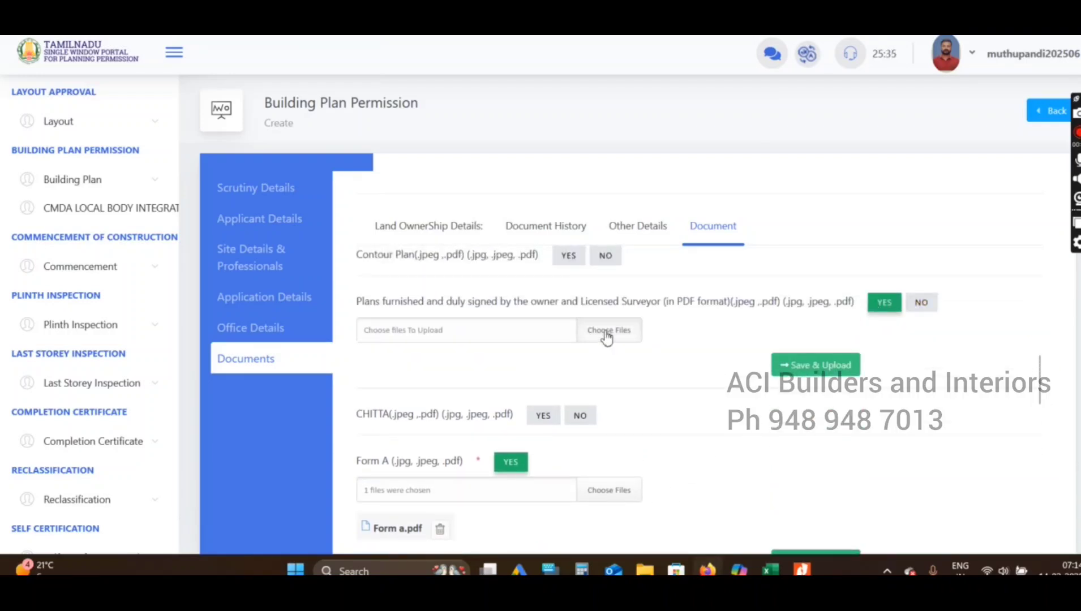
left_click(606, 335)
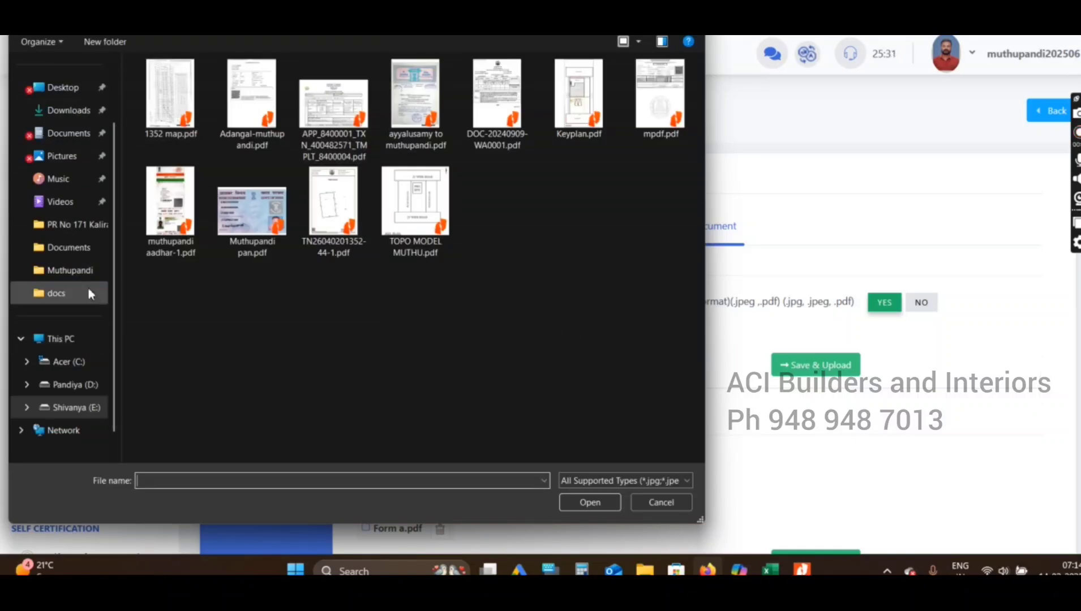
left_click(80, 271)
double_click(184, 212)
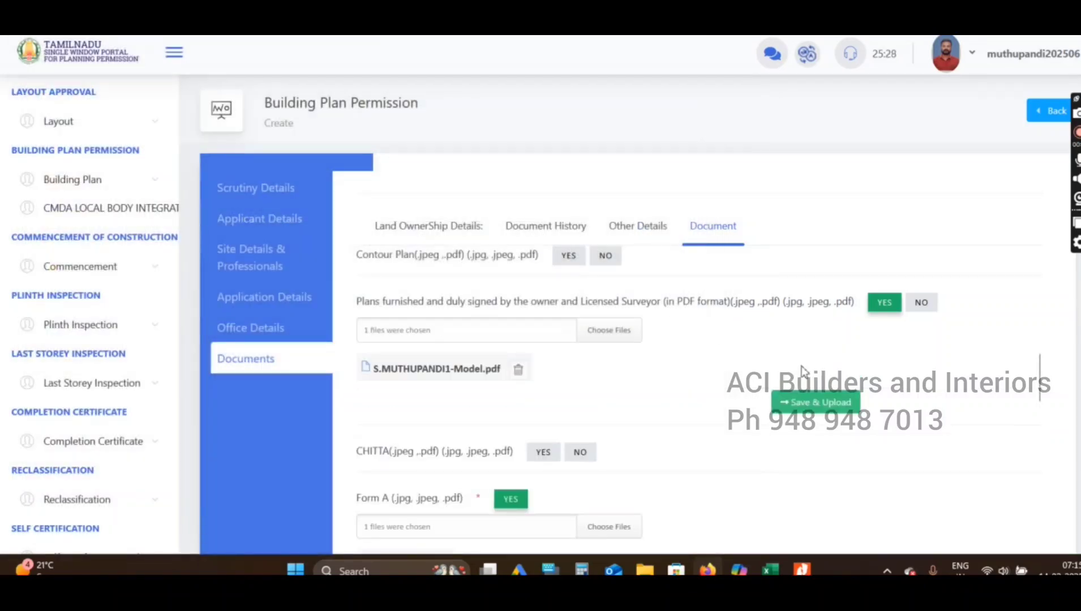
left_click(815, 404)
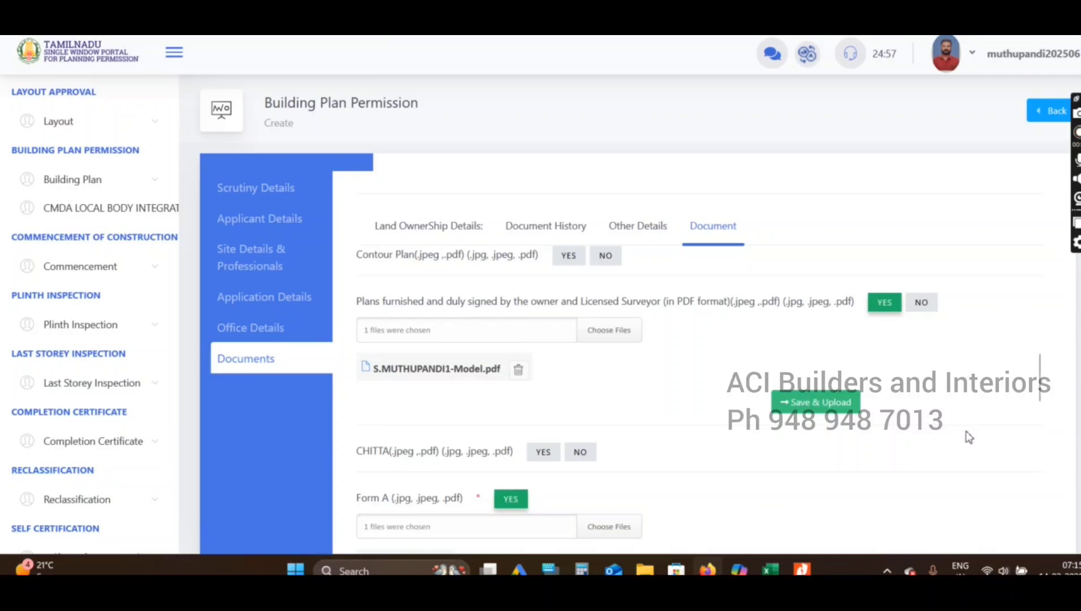
scroll(696, 374, "up", 3)
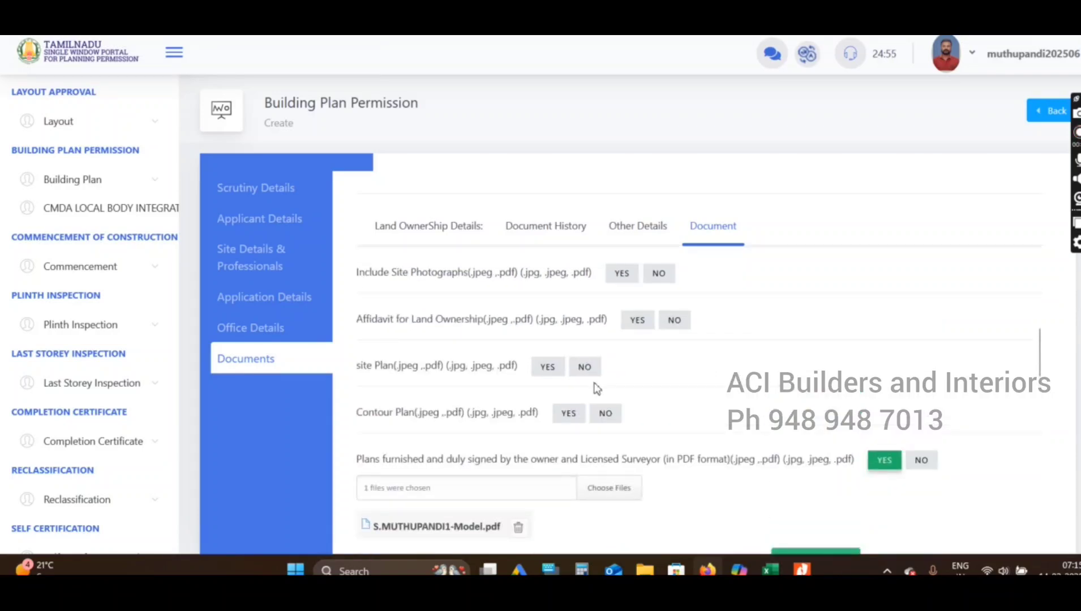
scroll(595, 387, "up", 3)
scroll(596, 388, "up", 3)
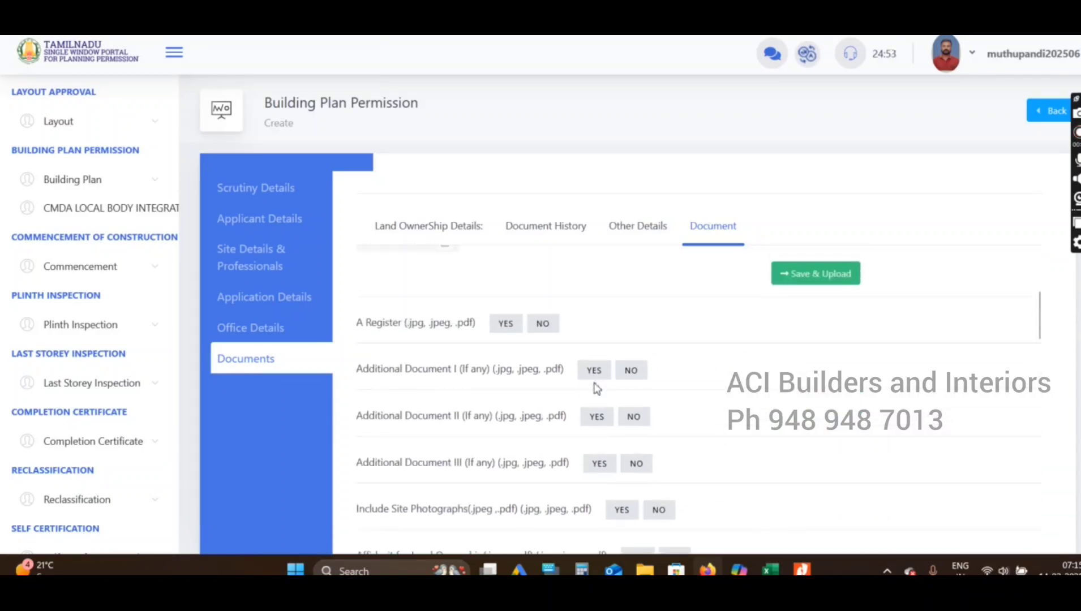
scroll(596, 388, "up", 3)
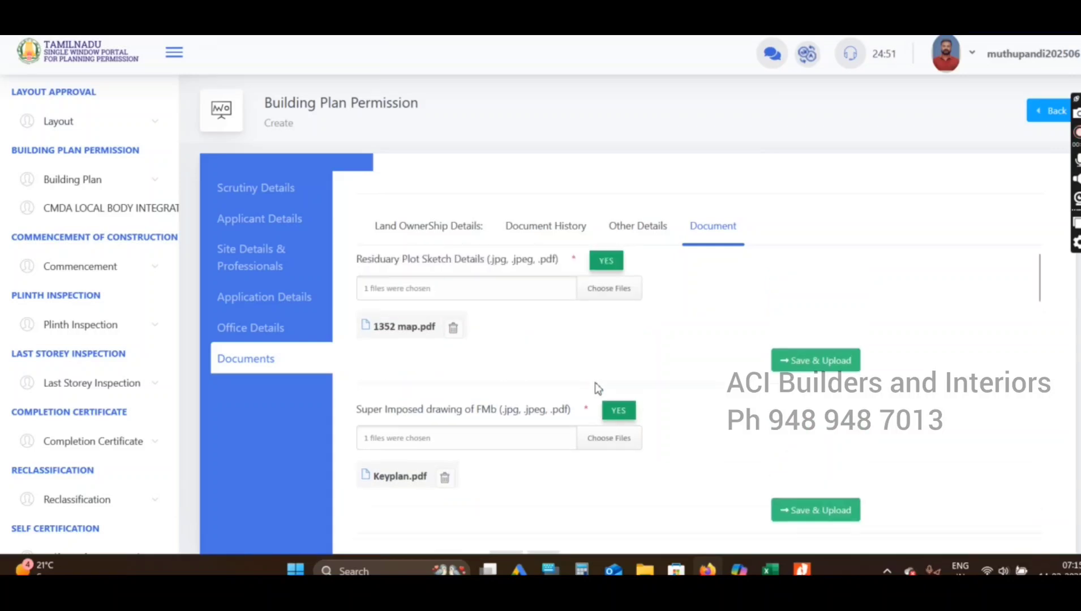
scroll(600, 387, "down", 6)
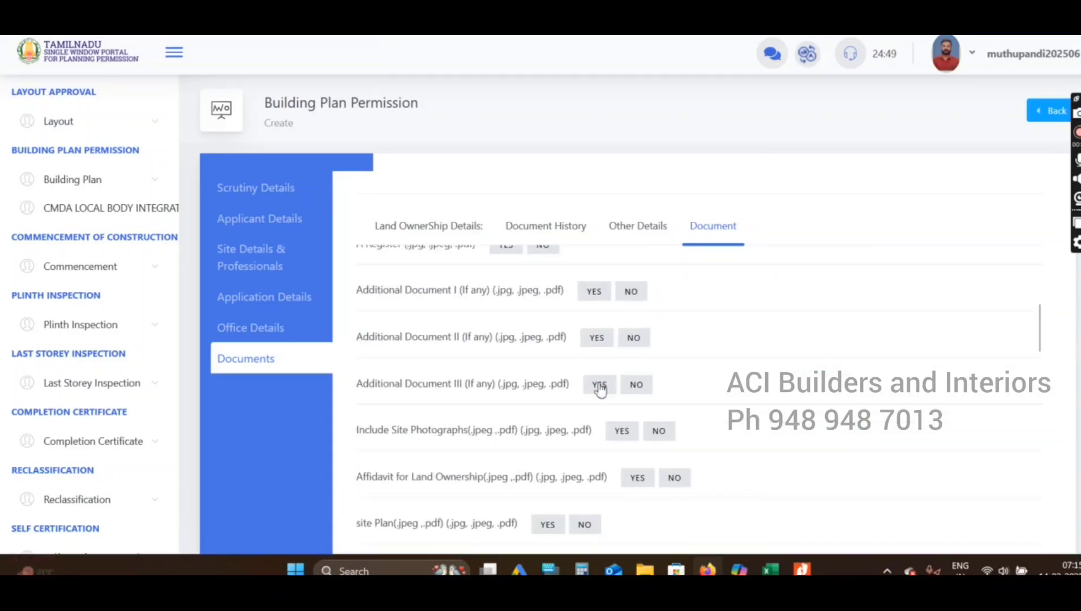
scroll(600, 388, "down", 5)
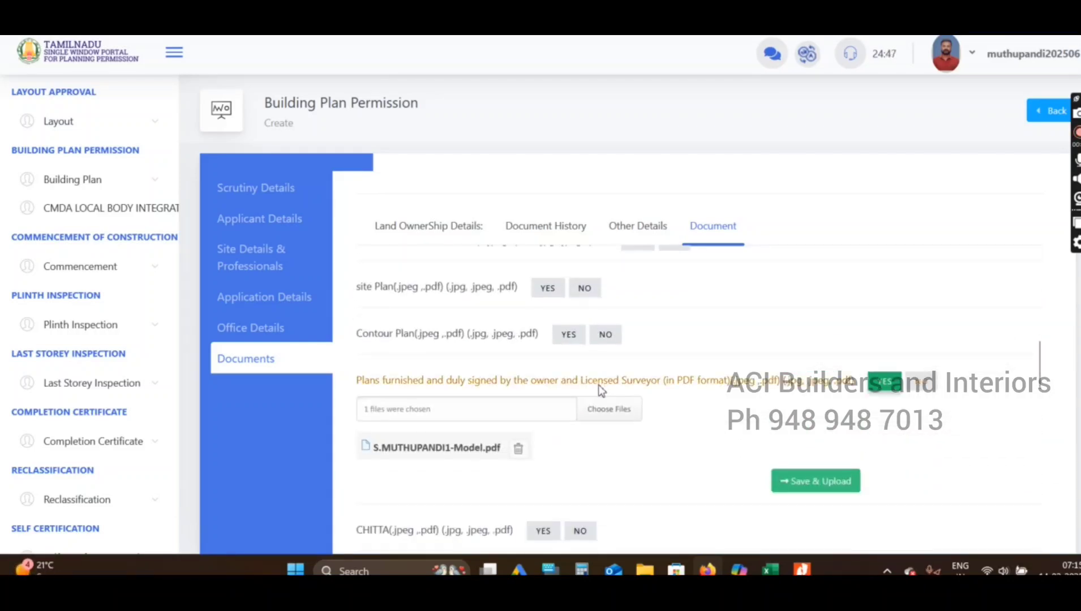
scroll(615, 404, "down", 10)
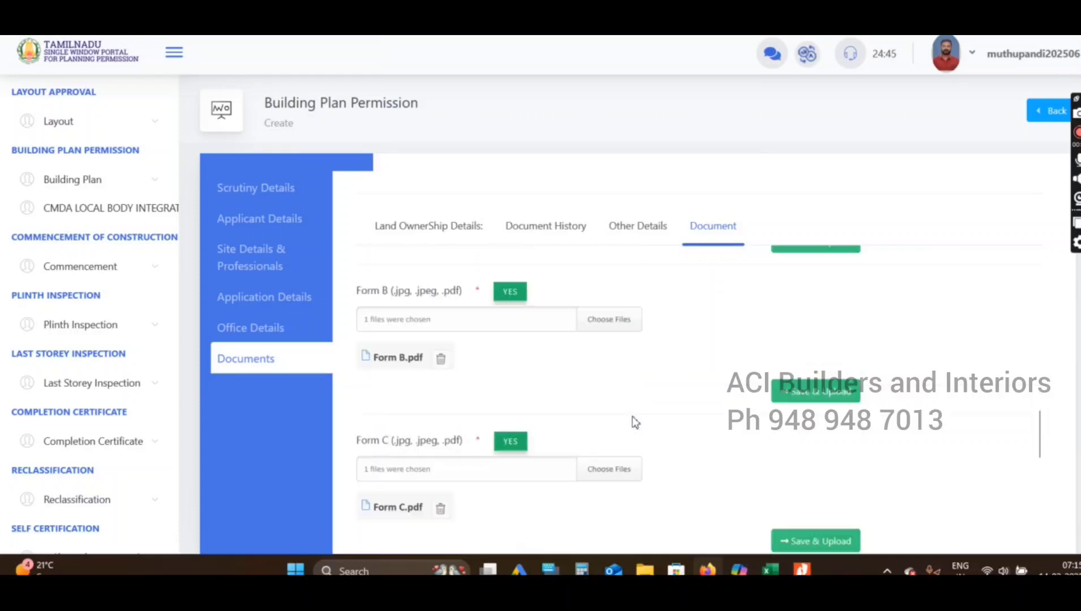
scroll(634, 421, "down", 8)
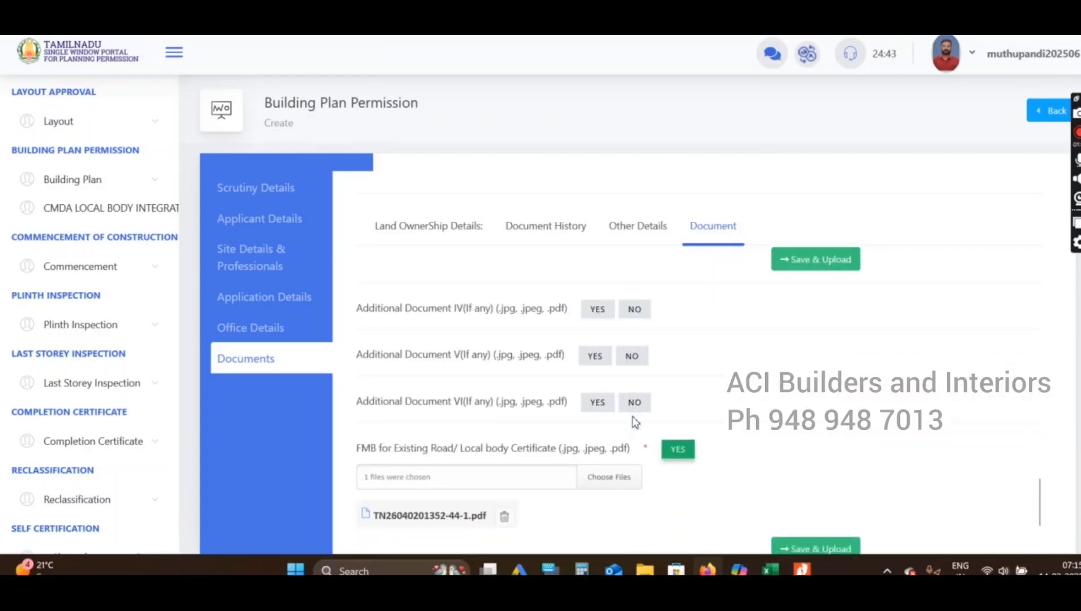
scroll(634, 422, "down", 3)
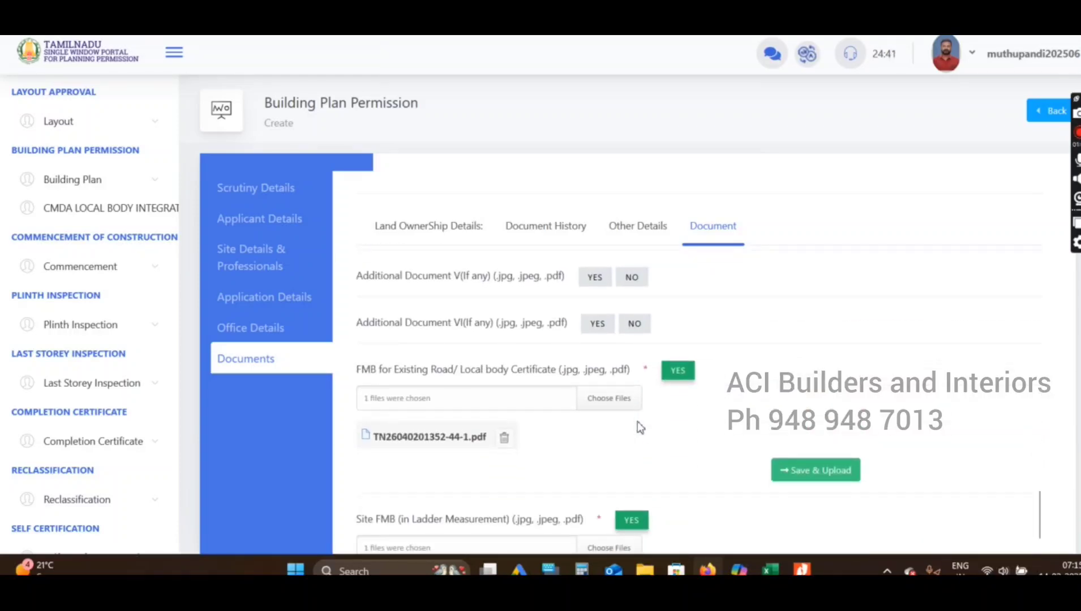
scroll(639, 426, "down", 3)
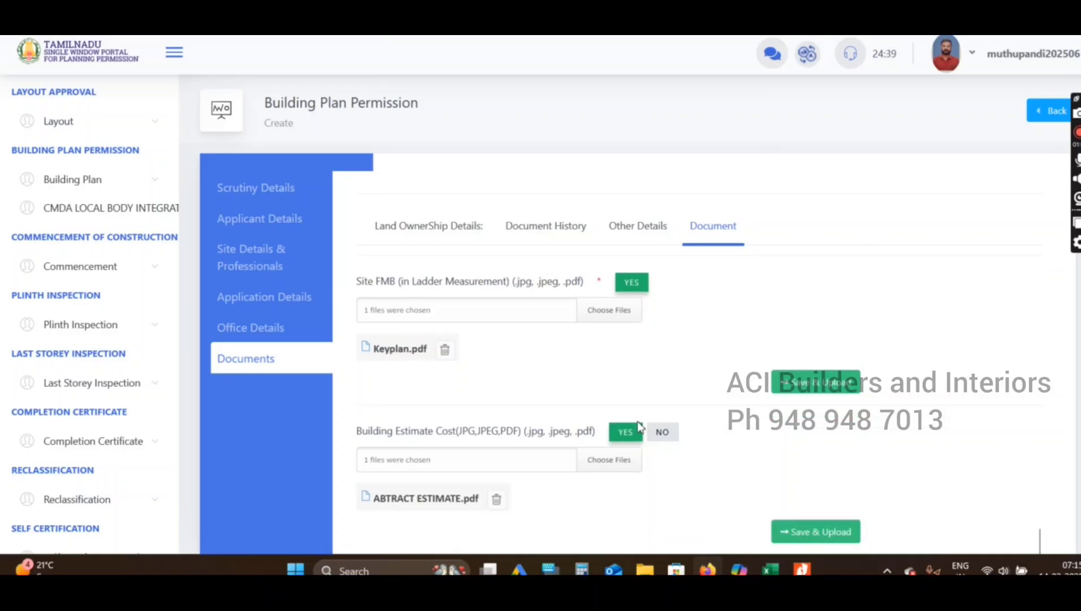
scroll(640, 427, "up", 2)
scroll(640, 428, "up", 10)
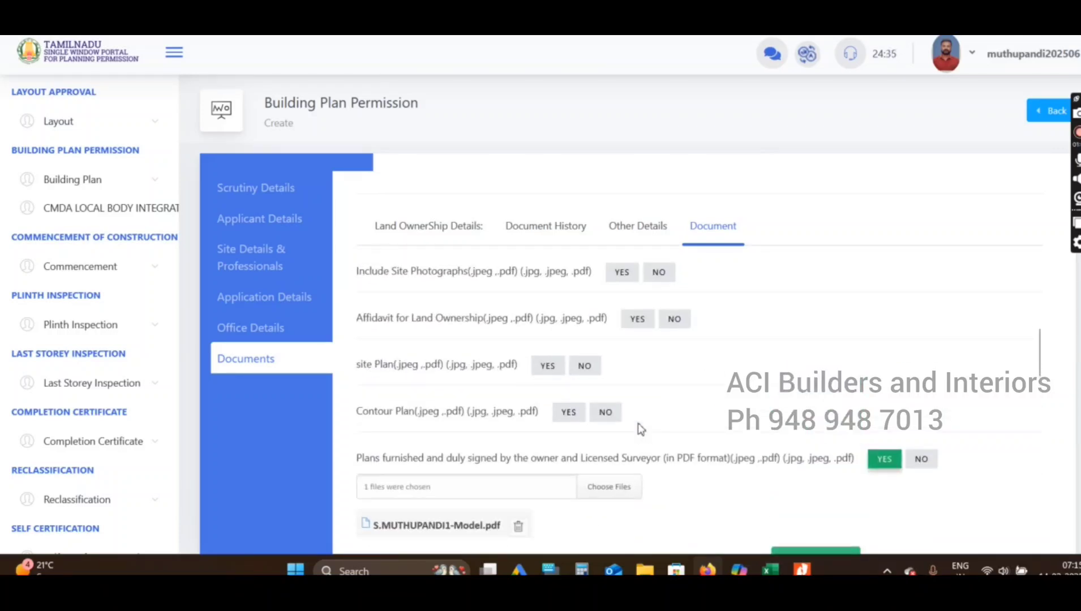
scroll(638, 424, "up", 2)
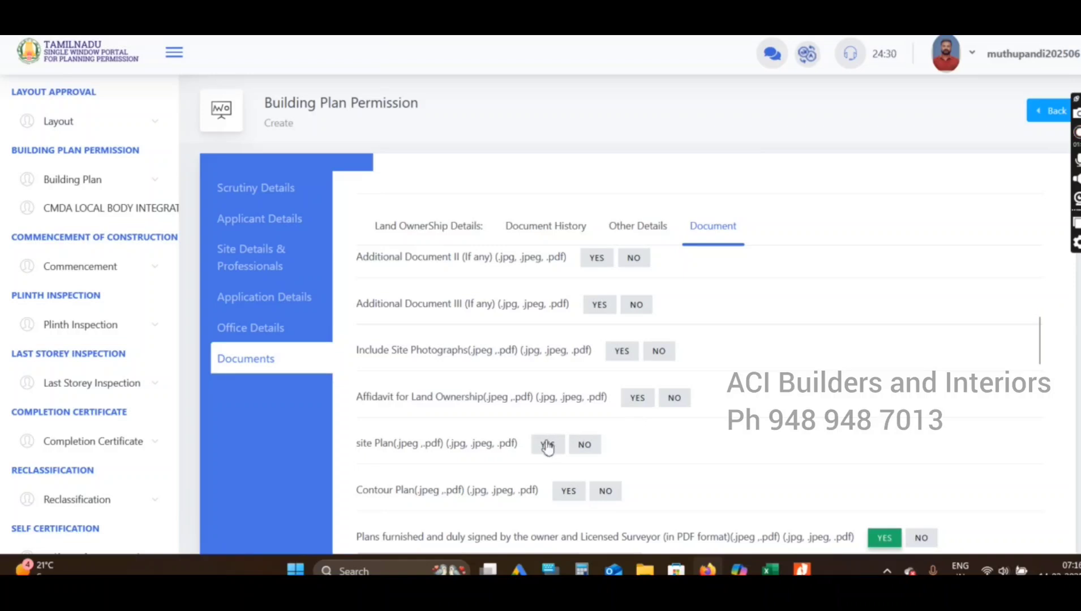
scroll(552, 445, "up", 2)
scroll(556, 440, "up", 1)
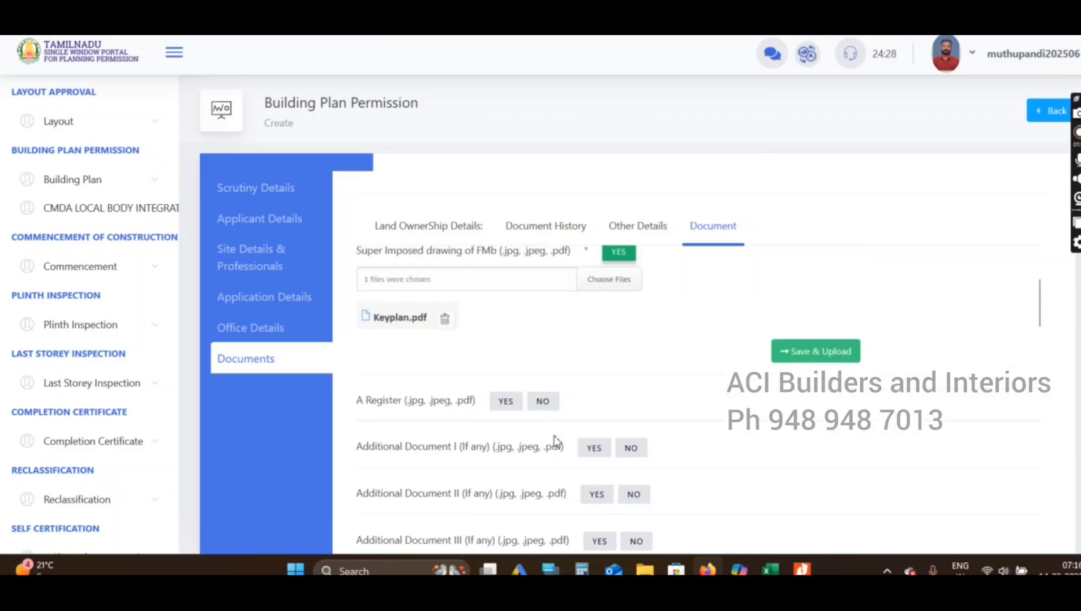
scroll(663, 431, "up", 2)
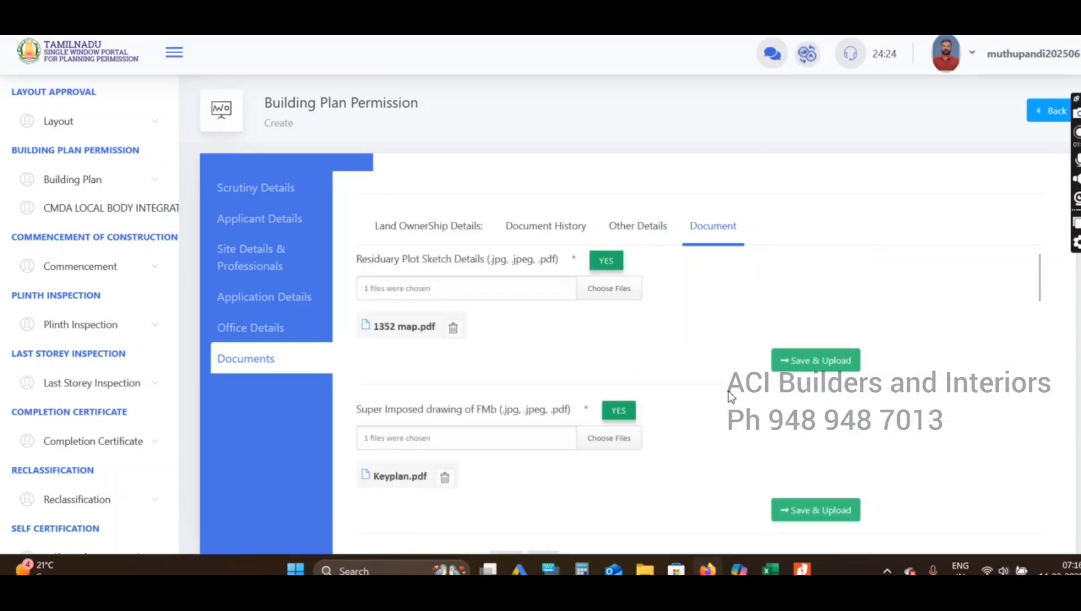
scroll(768, 341, "down", 15)
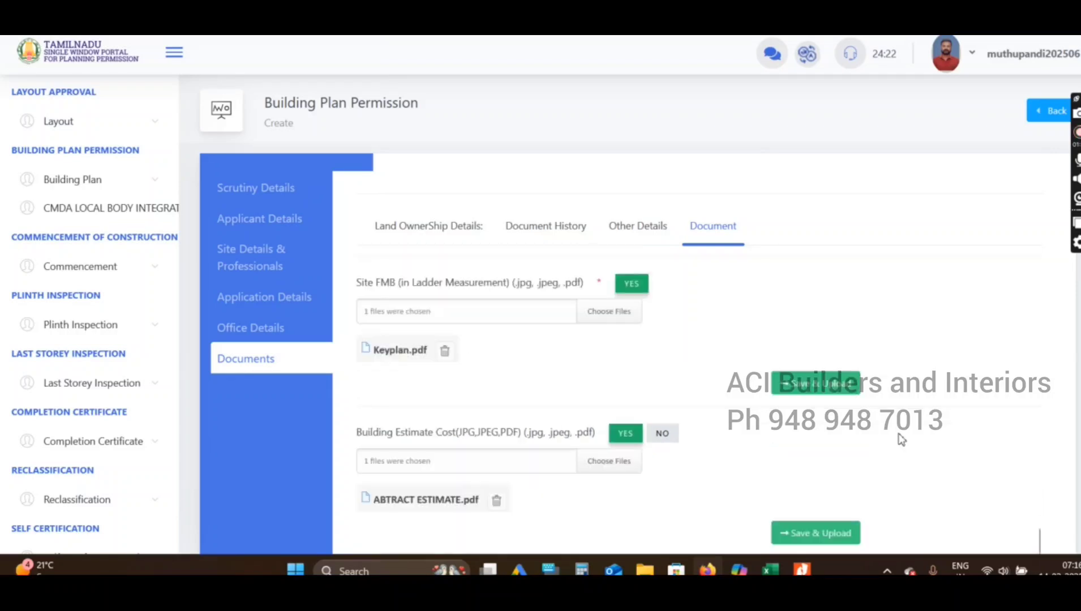
scroll(877, 514, "down", 3)
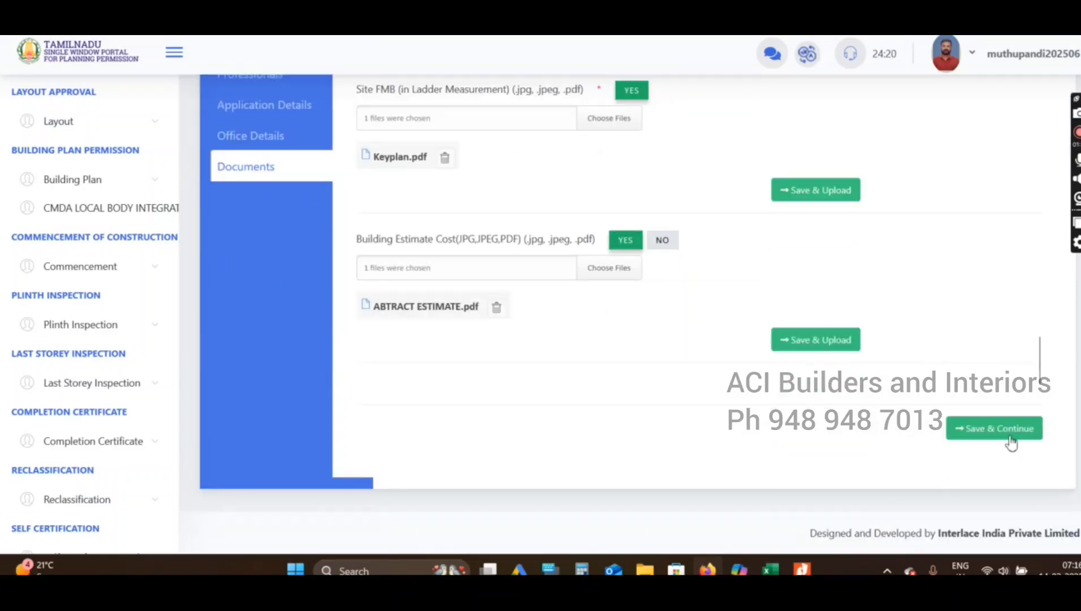
Save the documents and view more columns of the application list, showing the Final Approved status
left_click(995, 429)
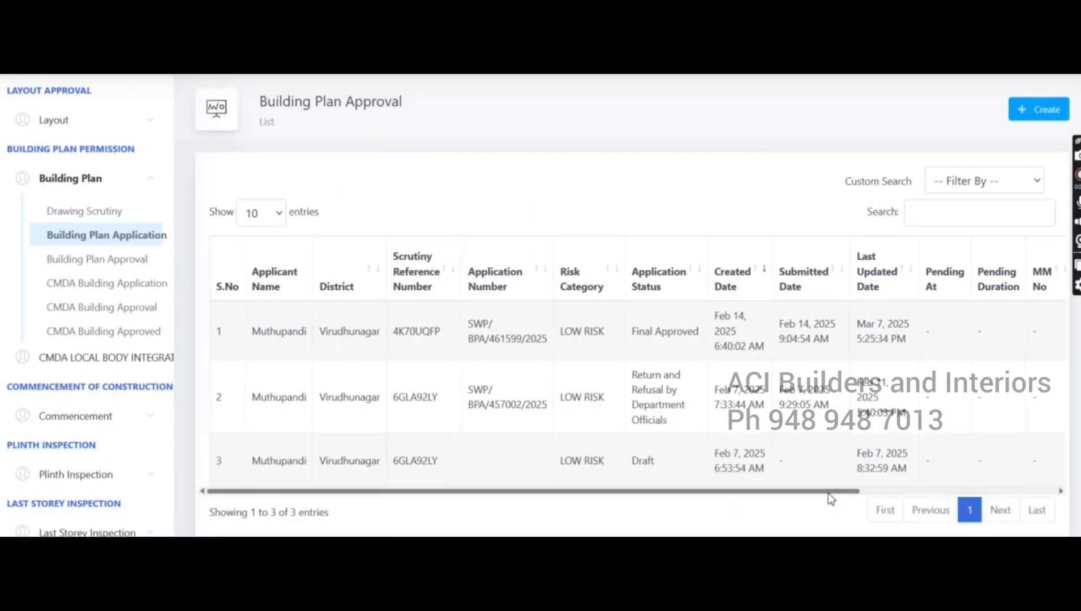
left_click_drag(829, 498, 907, 492)
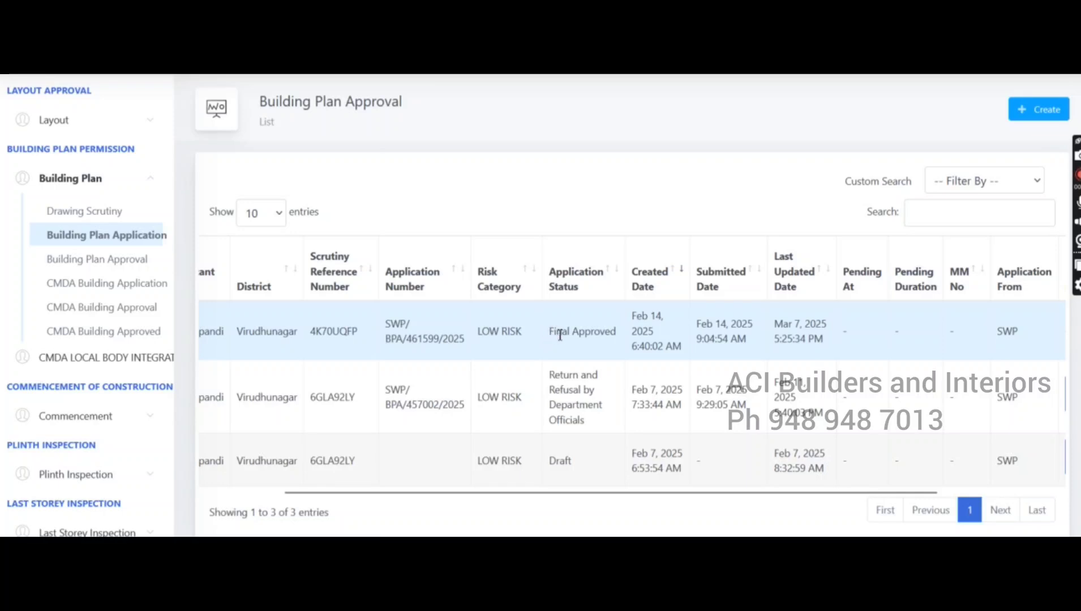
left_click_drag(550, 339, 632, 342)
left_click(607, 342)
left_click_drag(392, 322, 617, 358)
left_click(738, 357)
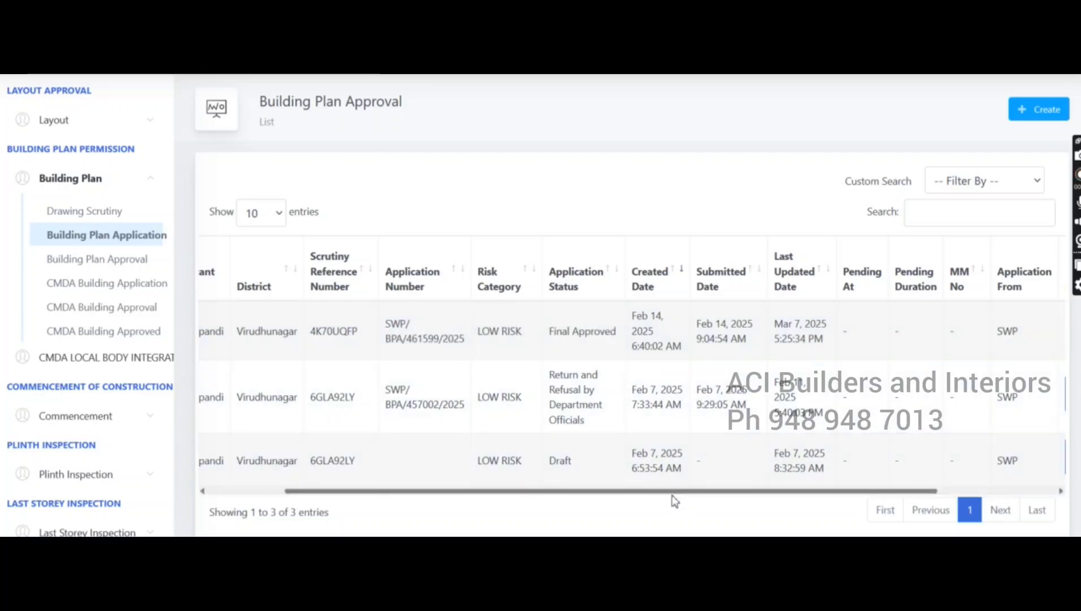
left_click_drag(673, 491, 846, 497)
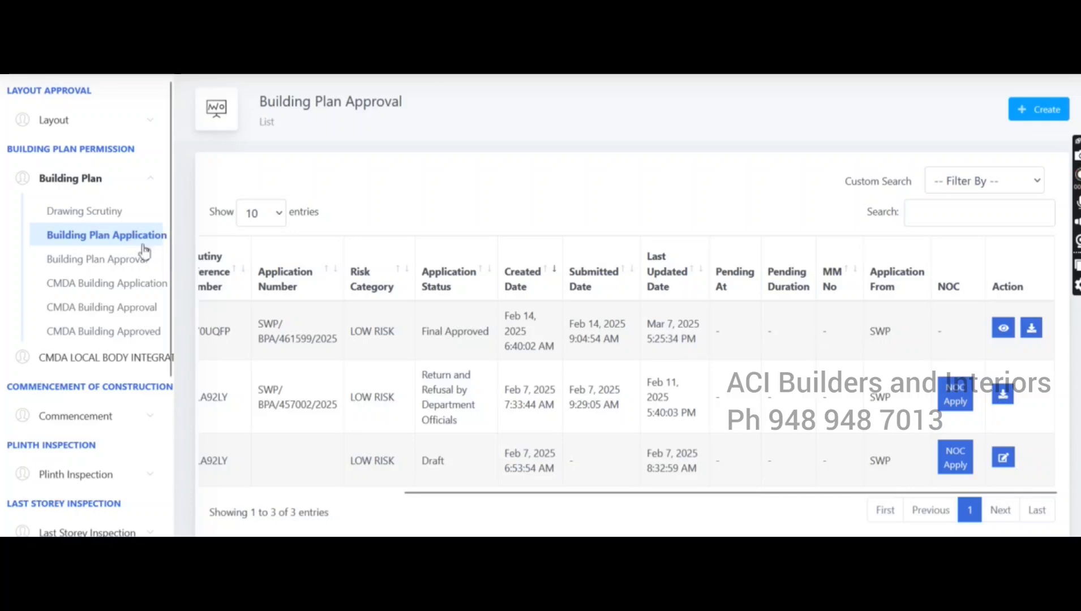
left_click(1031, 334)
left_click(1031, 334)
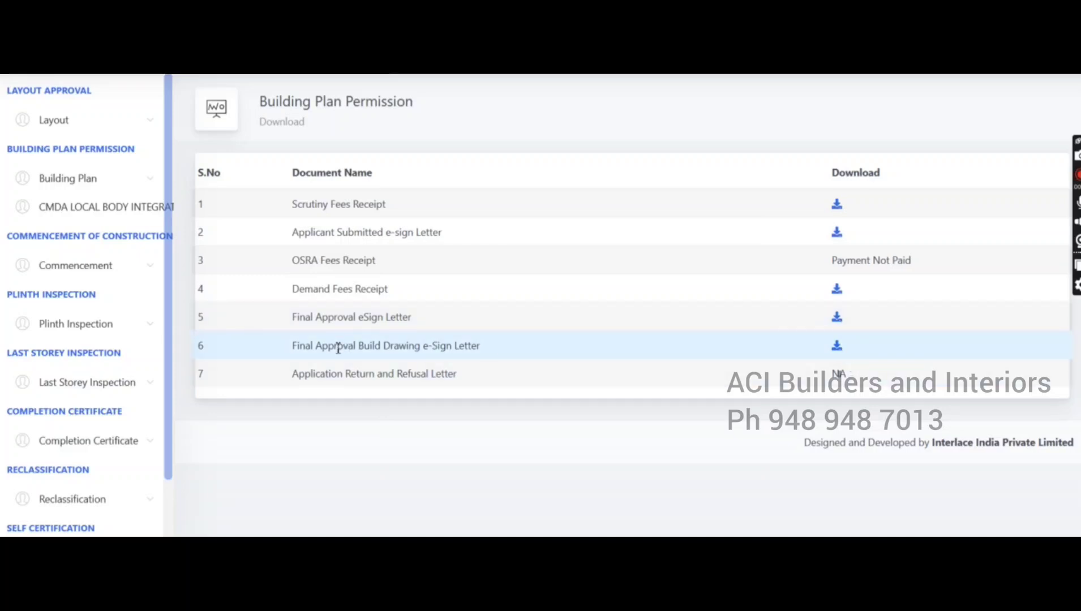
left_click(837, 347)
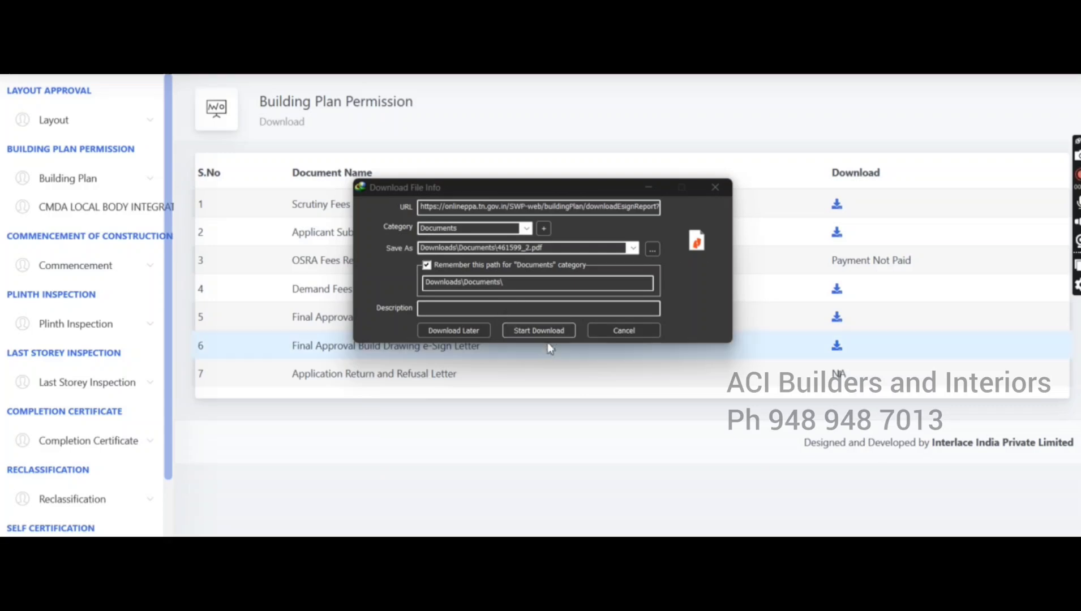
left_click(557, 331)
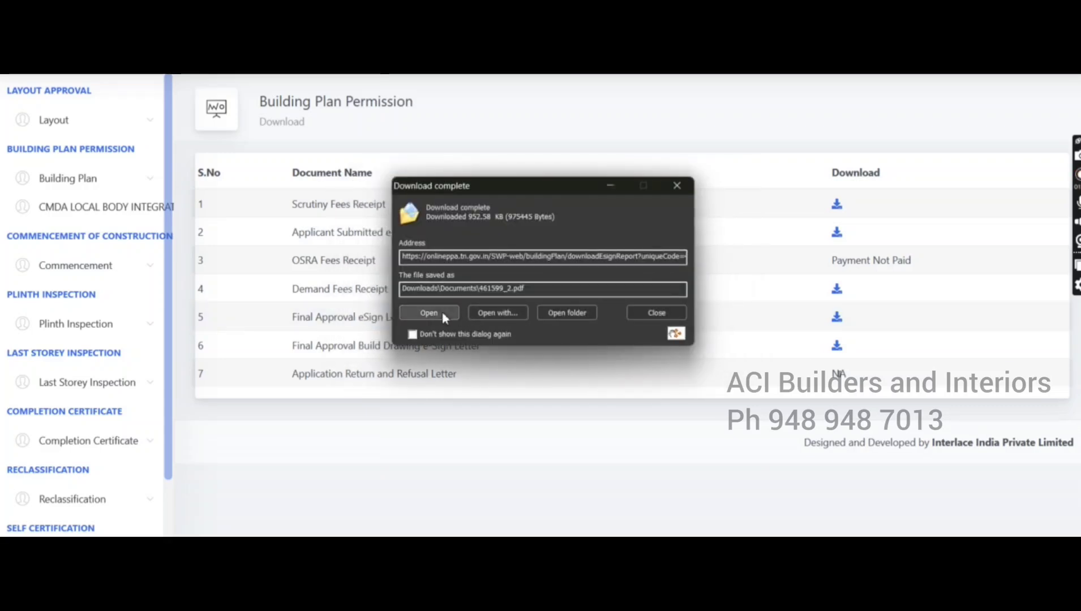
left_click(442, 314)
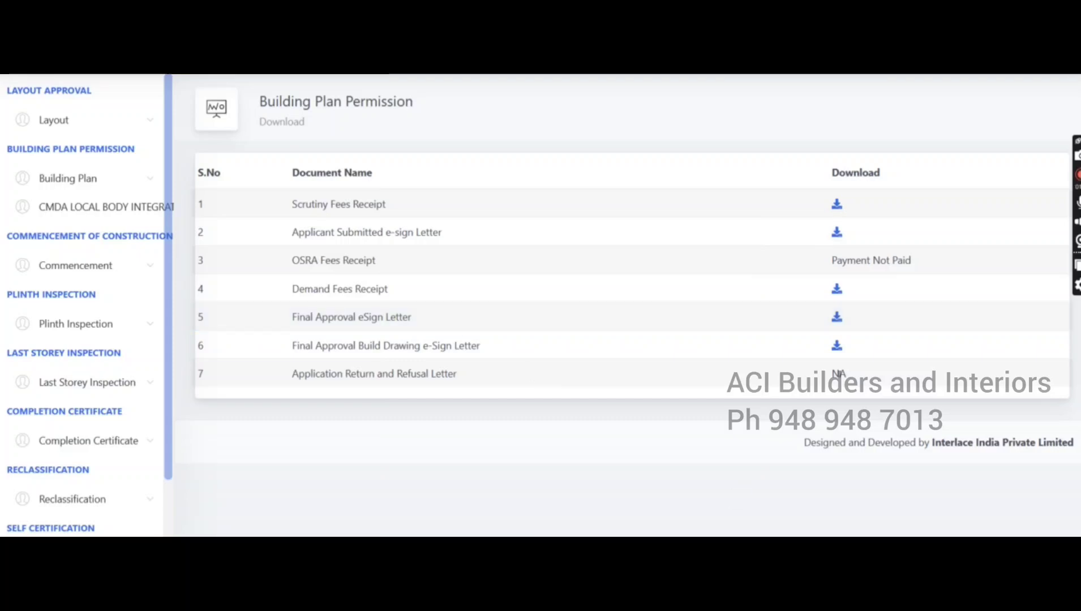
Inspect the approved drawing PDF in Foxit, zooming in heavily and panning across it
left_click(820, 518)
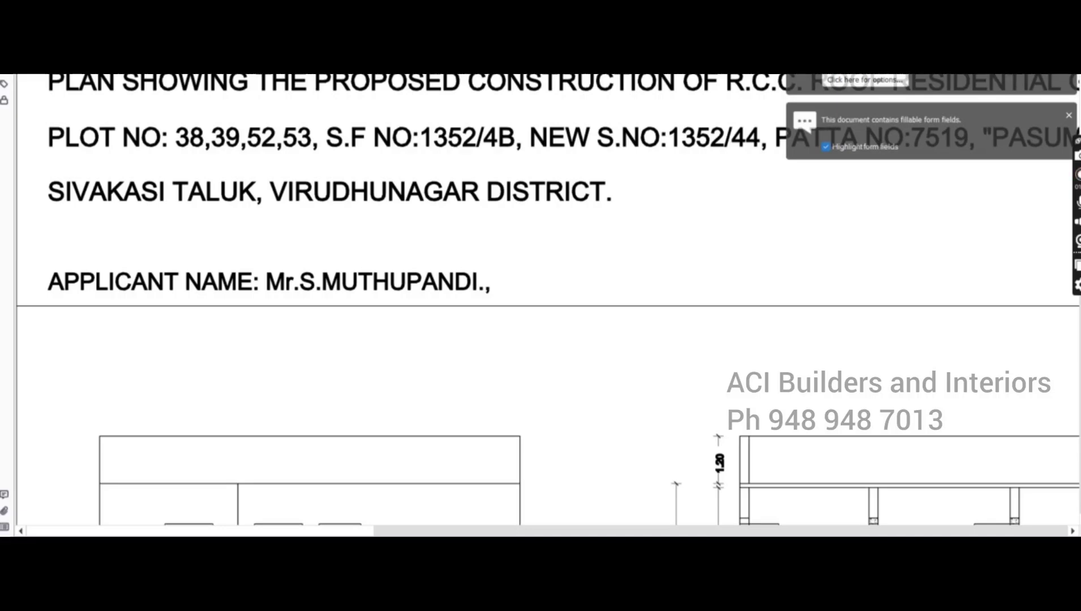
key("ctrl+minus")
key("ctrl+minus")
key("ctrl+minus")
scroll(795, 345, "down", 6)
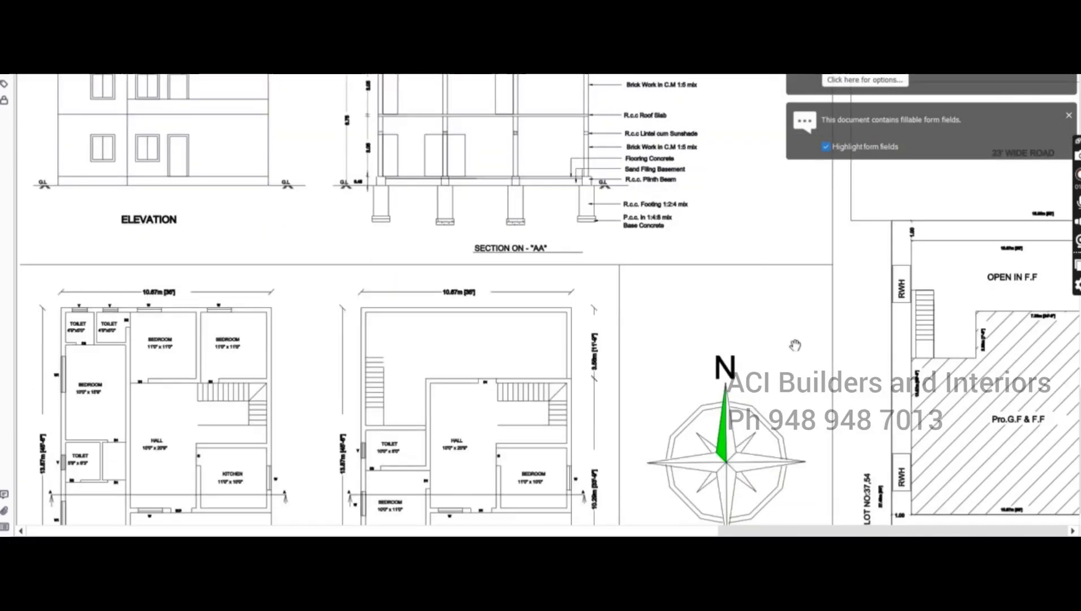
scroll(795, 345, "down", 8)
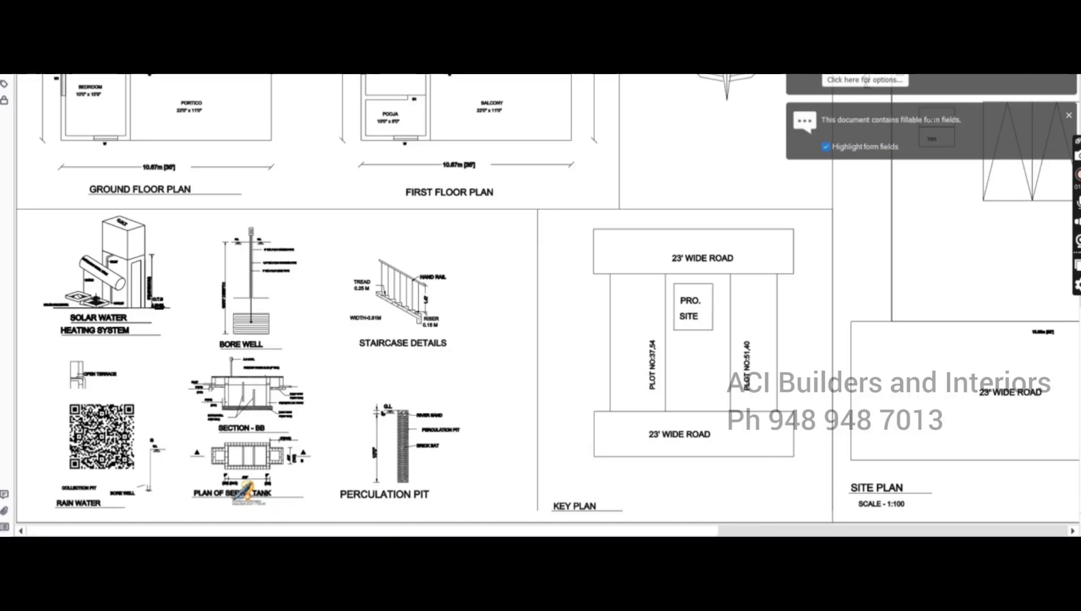
key("ctrl+plus")
key("ctrl+plus")
key("ctrl+plus")
scroll(717, 209, "down", 3)
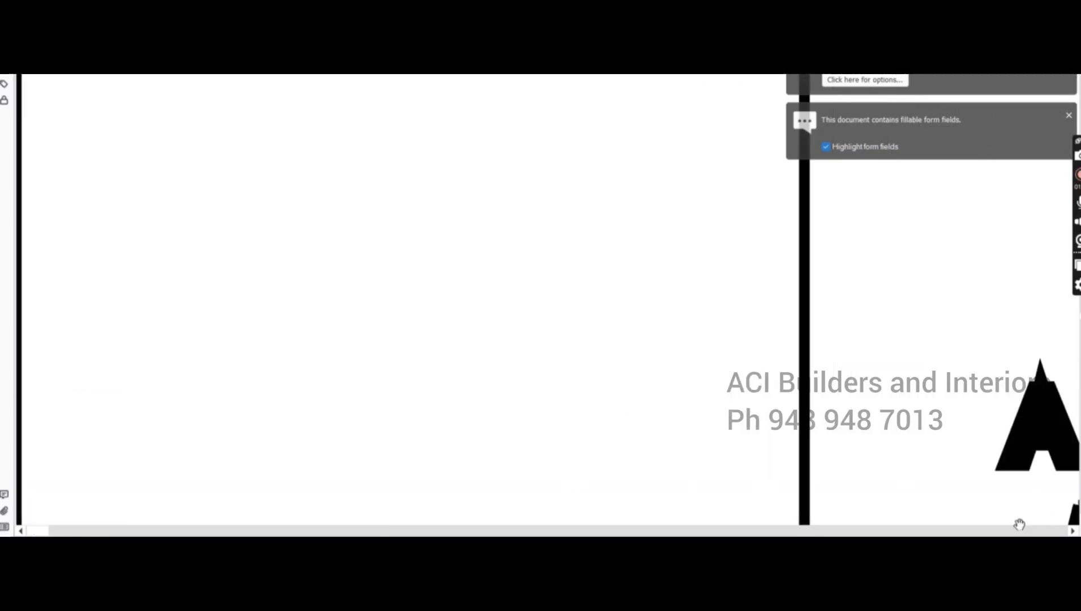
scroll(728, 424, "down", 5)
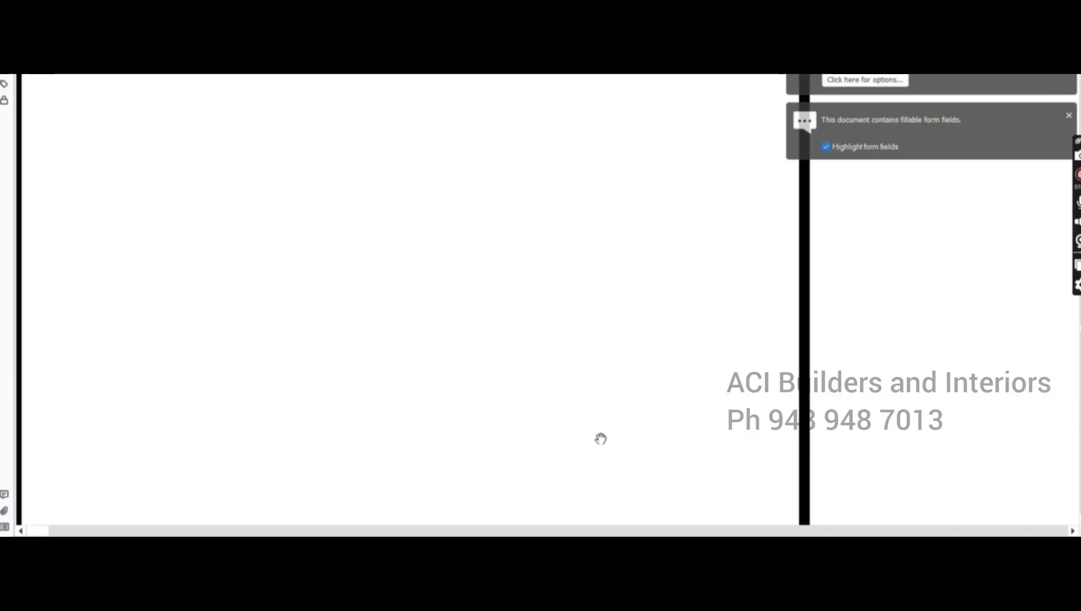
scroll(514, 424, "down", 10)
scroll(477, 475, "down", 3)
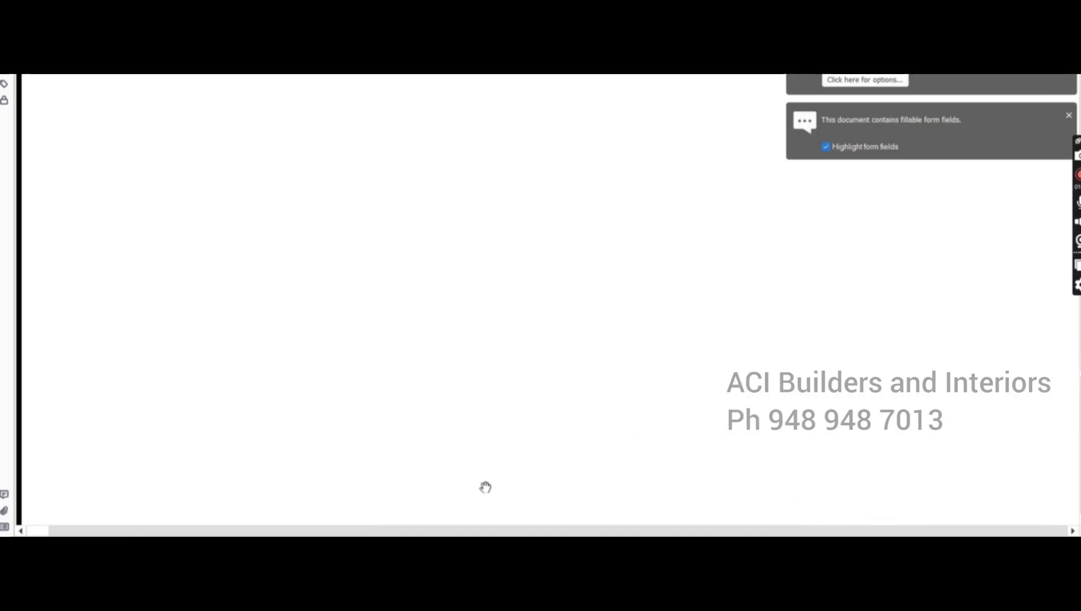
left_click_drag(483, 243, 485, 231)
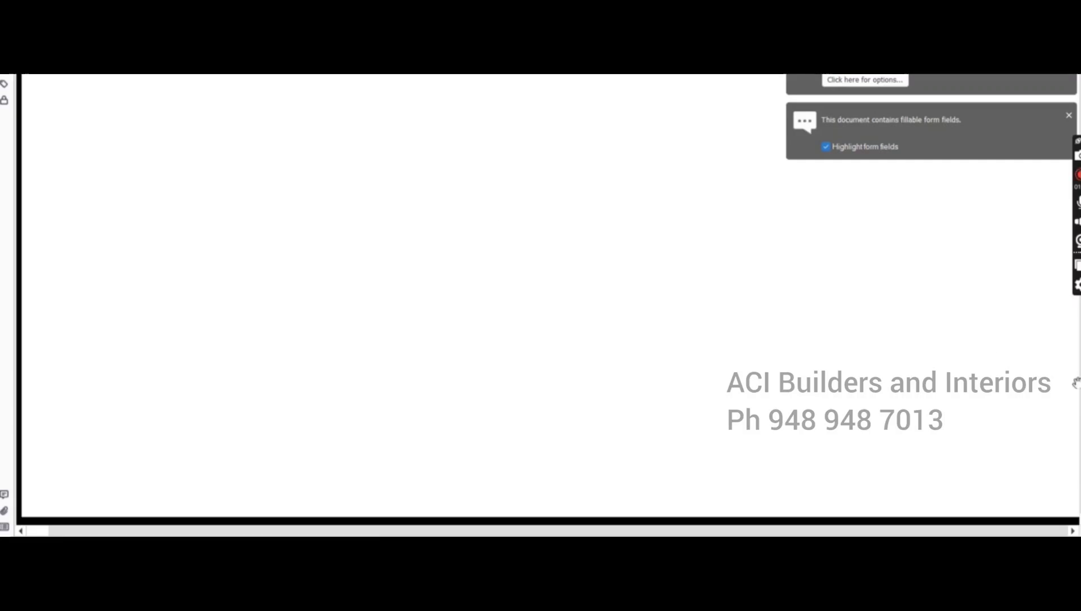
left_click_drag(1079, 380, 1073, 444)
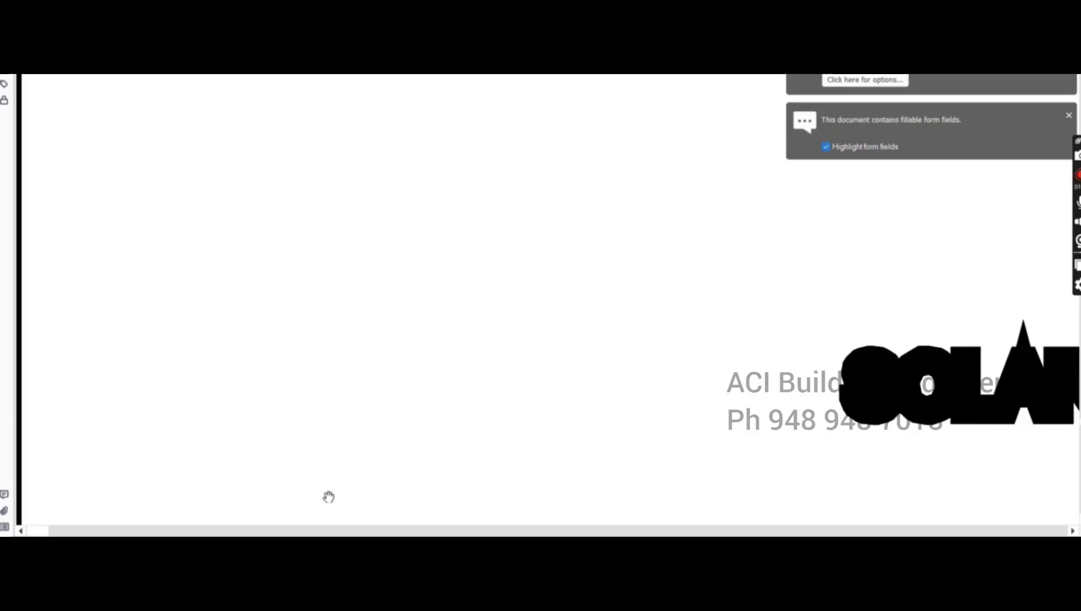
Page sideways across the enlarged drawing with the horizontal scrollbar
left_click(280, 529)
left_click(292, 528)
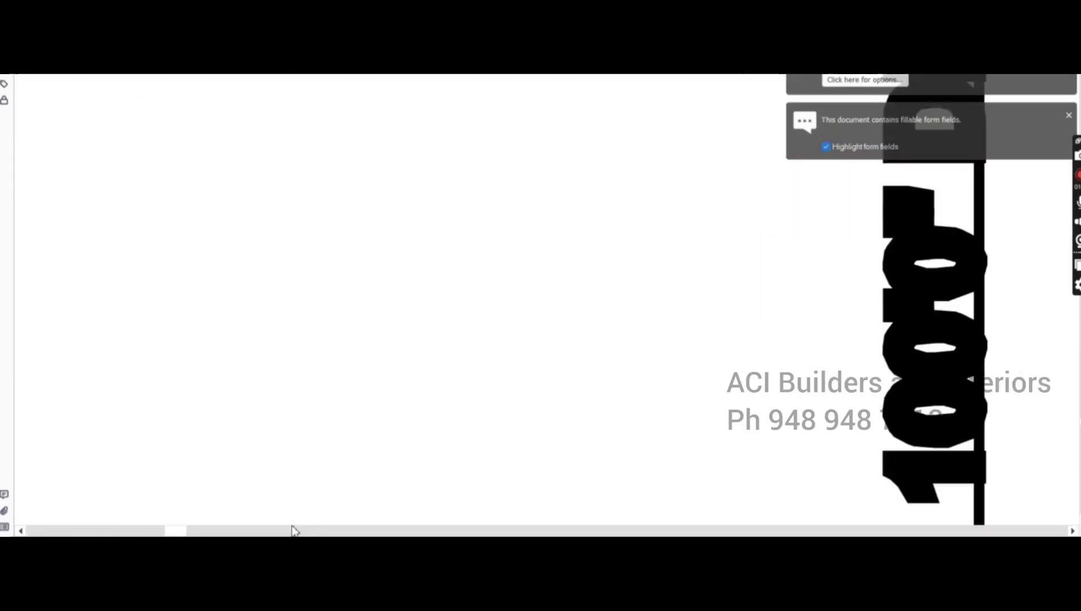
left_click(283, 529)
left_click(266, 529)
left_click(131, 531)
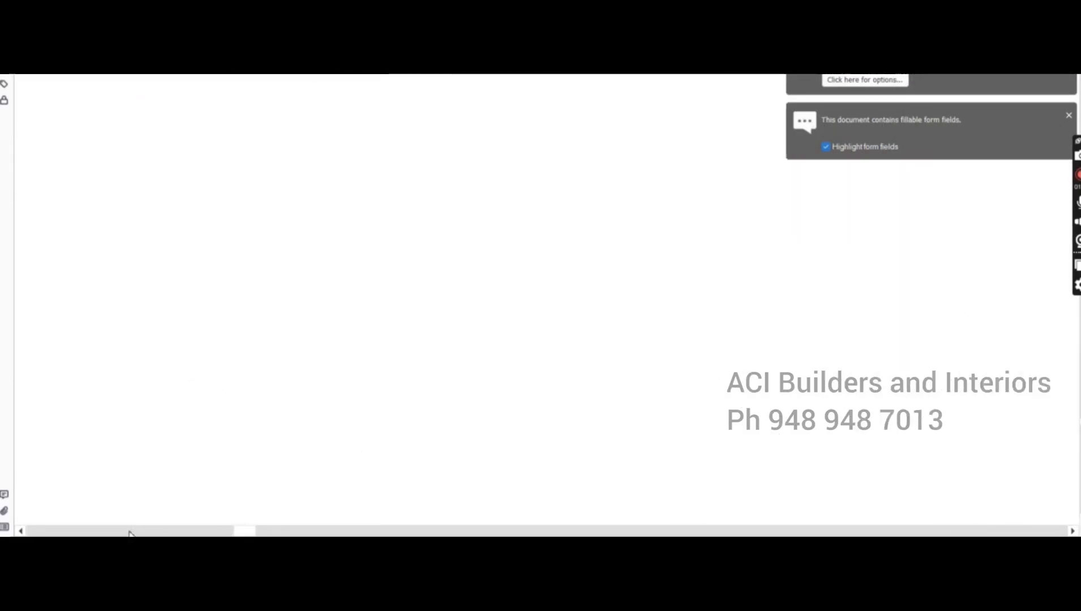
left_click(118, 530)
left_click(119, 530)
left_click(118, 531)
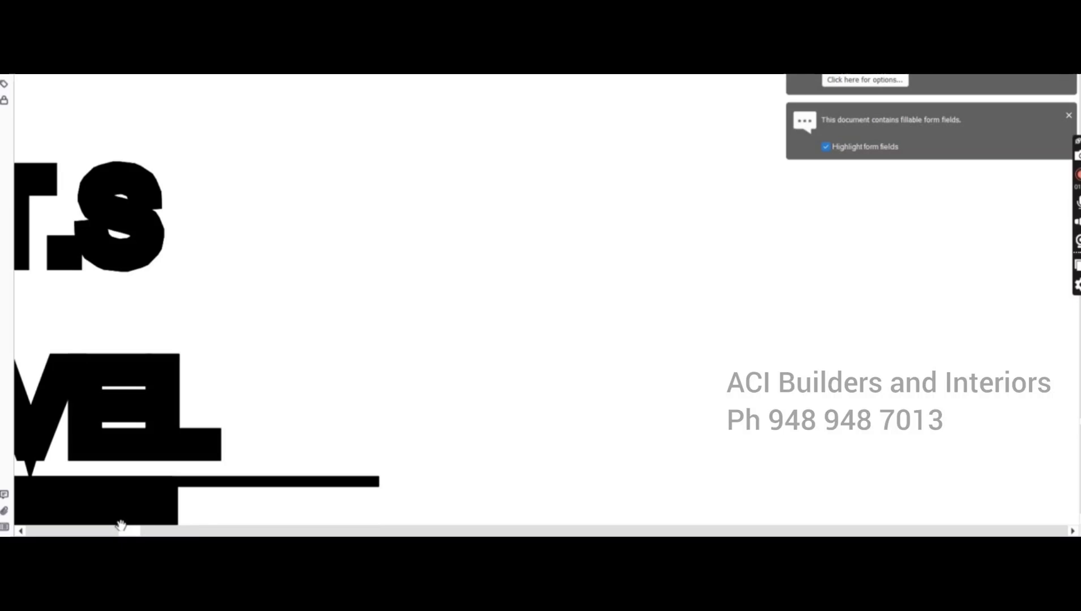
left_click(86, 532)
left_click(77, 532)
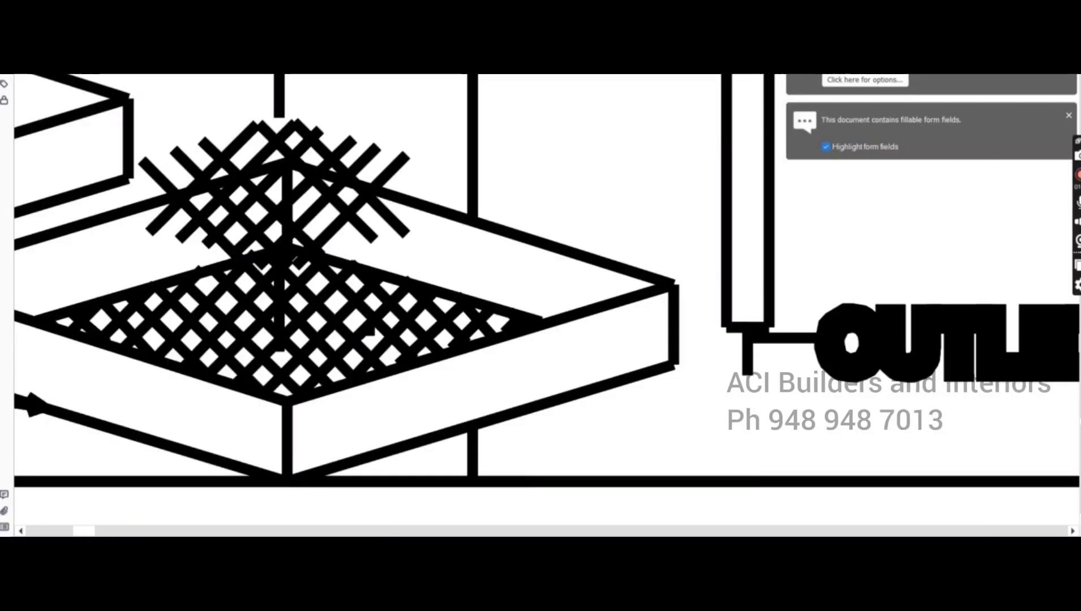
Zoom out and pan to the PLAN OF SEPTIC TANK and the 2025.03.07 signature stamp
key("ctrl+minus")
key("ctrl+minus")
key("ctrl+minus")
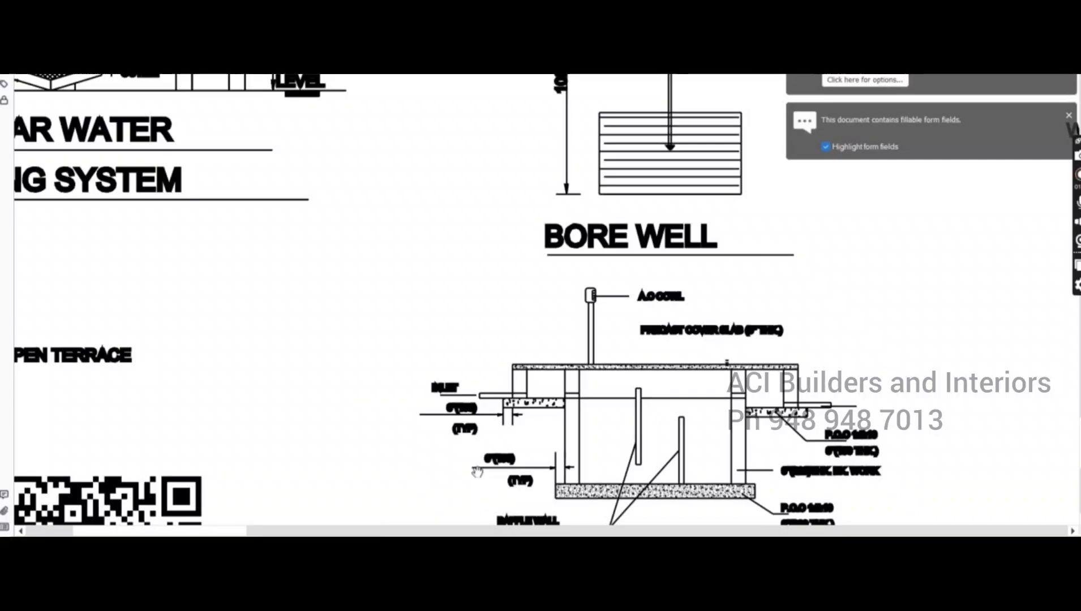
left_click_drag(400, 473, 534, 301)
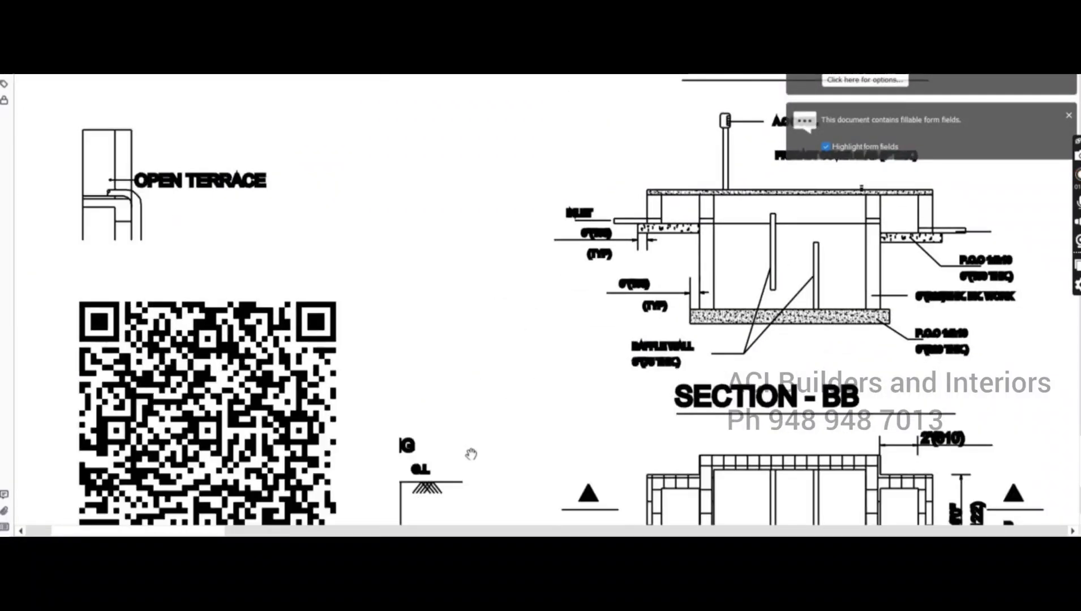
scroll(470, 454, "down", 5)
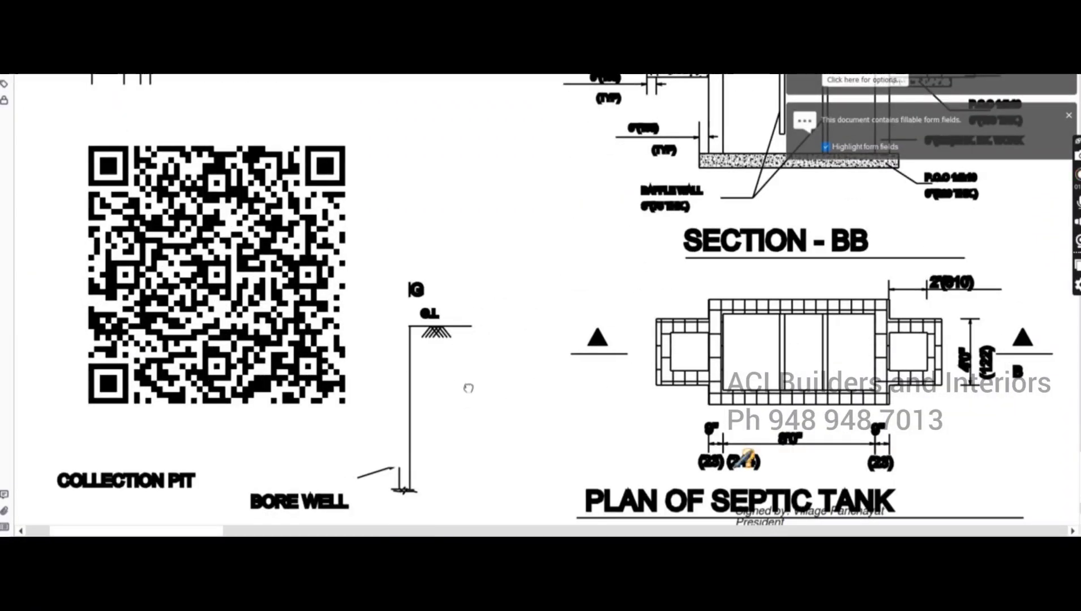
scroll(468, 388, "down", 2)
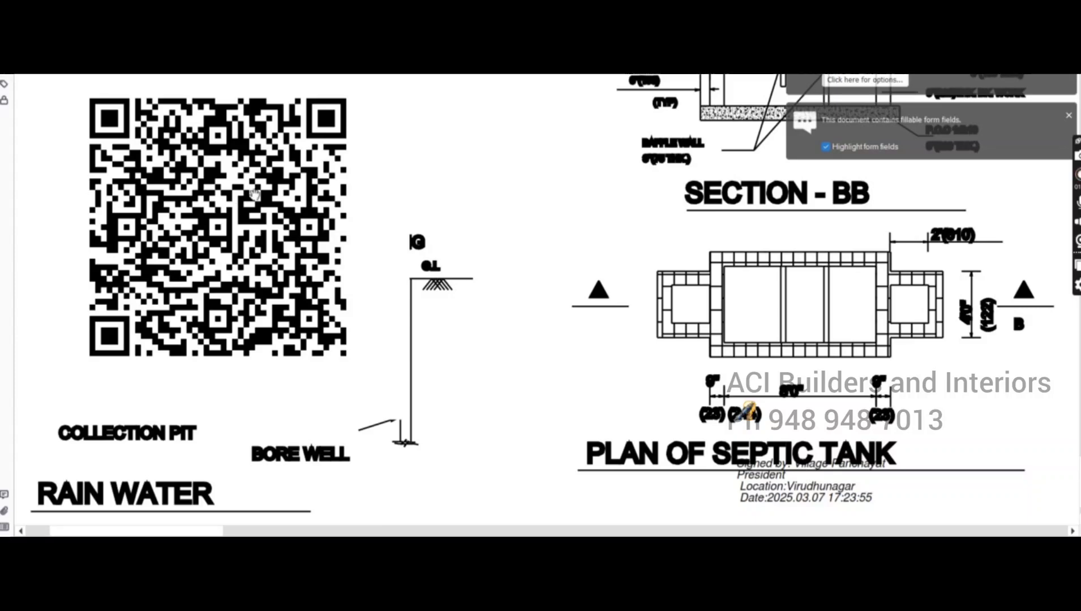
left_click_drag(568, 351, 521, 302)
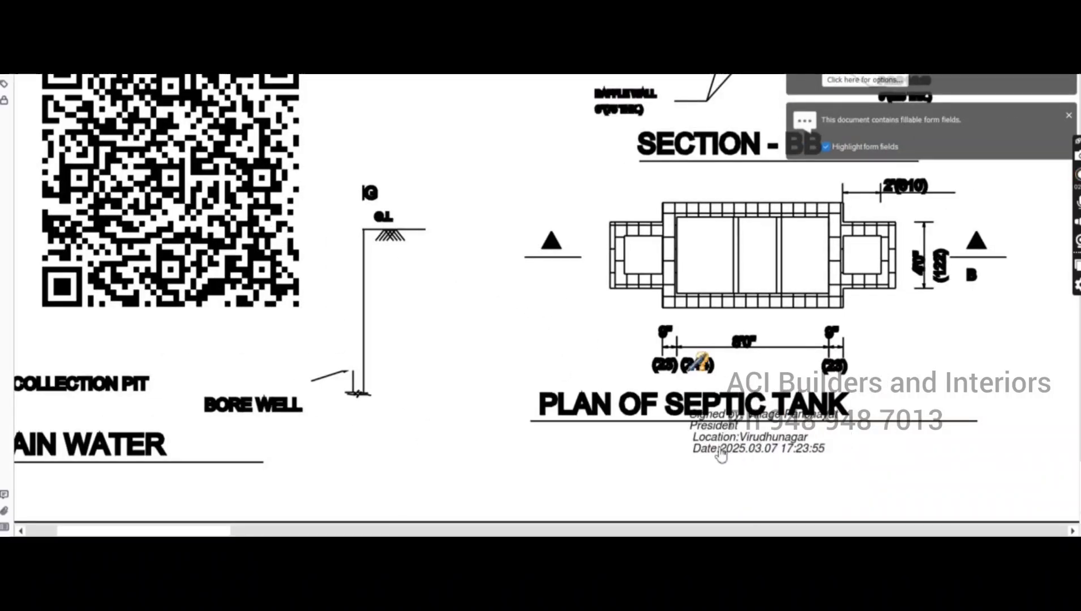
left_click(826, 448)
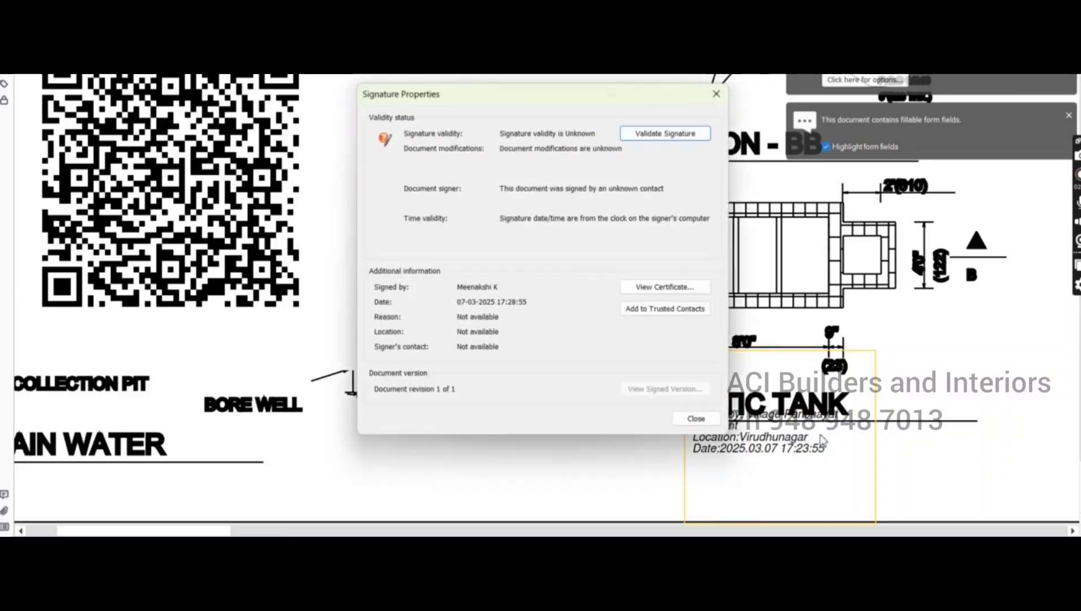
left_click(696, 418)
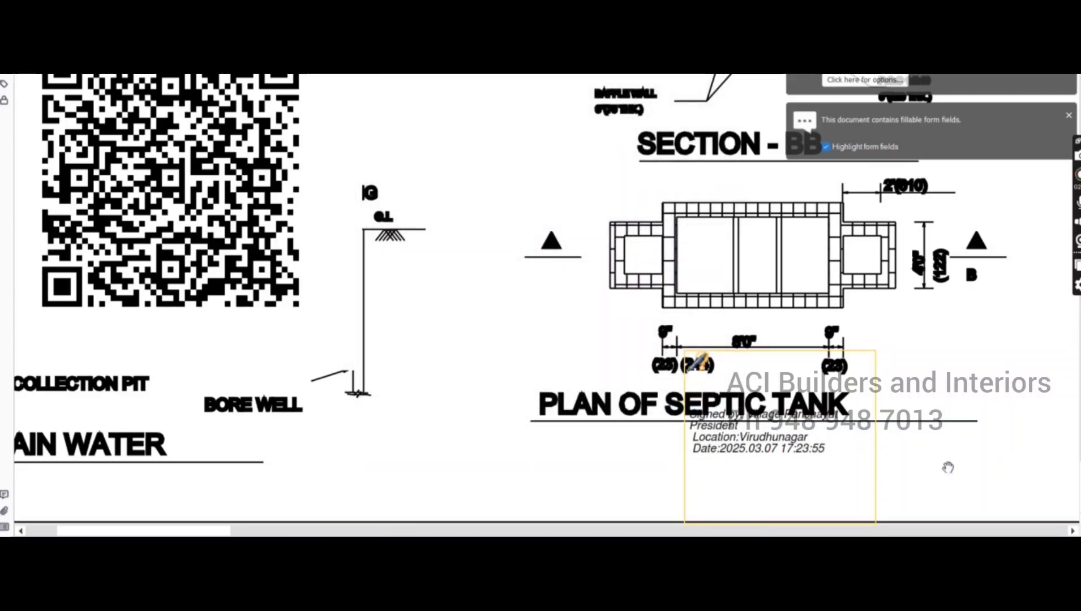
scroll(771, 442, "right", 2)
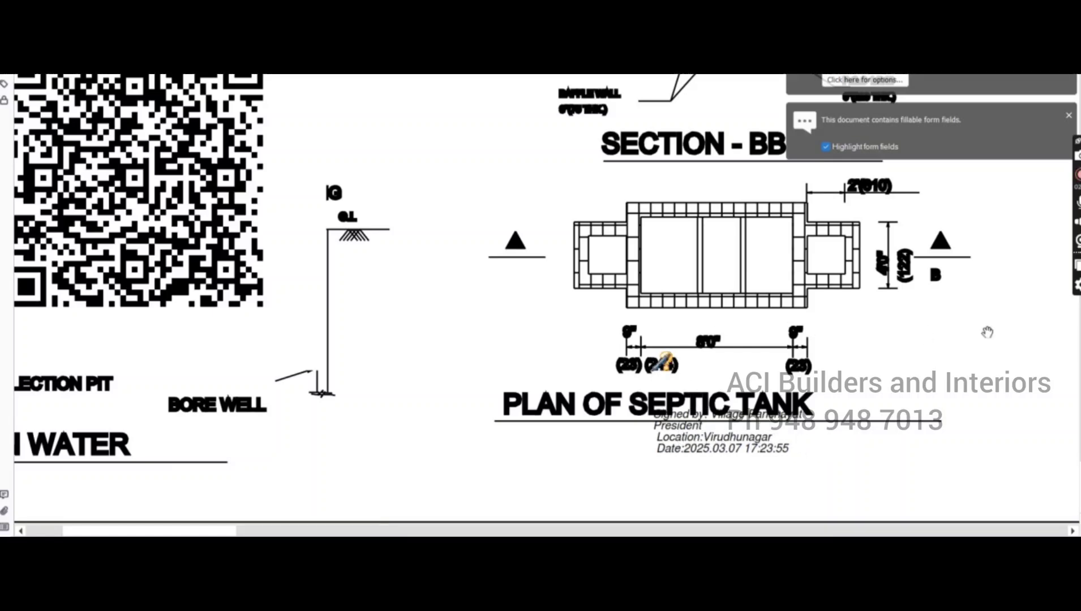
scroll(986, 333, "up", 3)
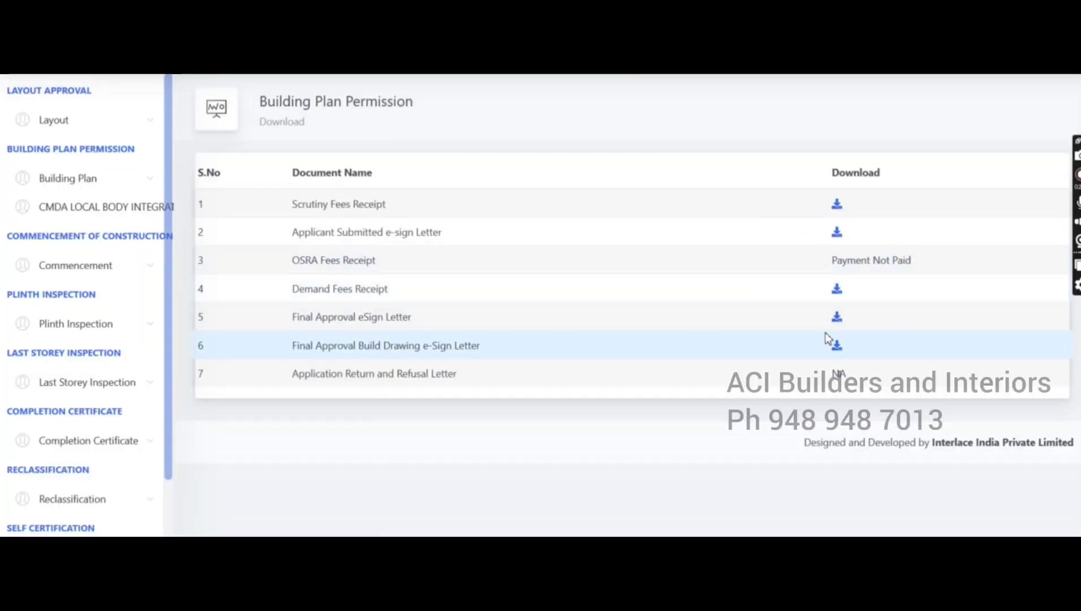
Download the row 5 Final Approval eSign Letter PDF and open it
left_click(837, 318)
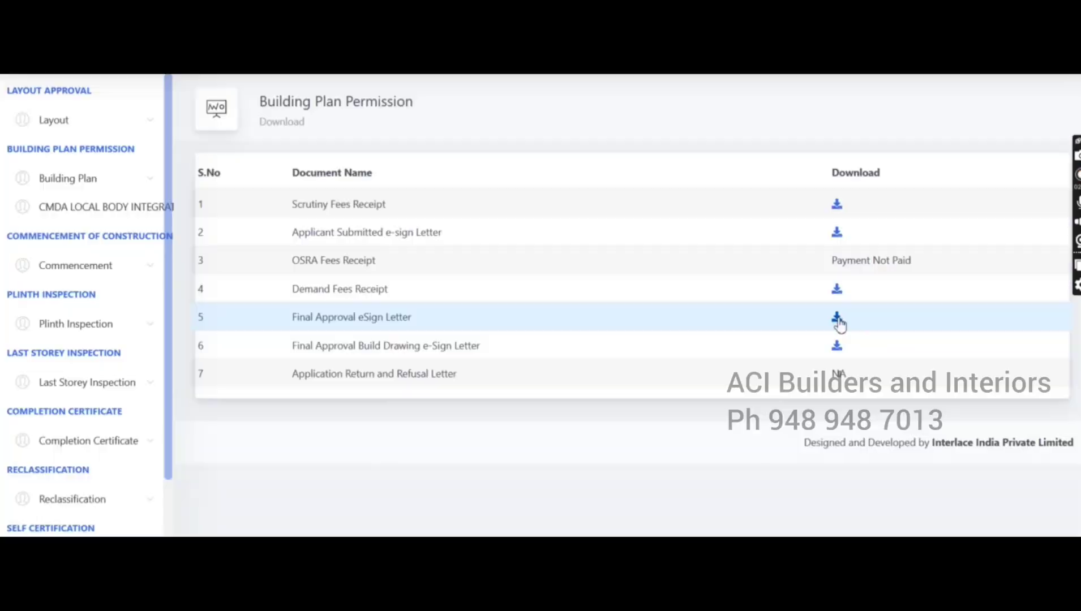
left_click(526, 331)
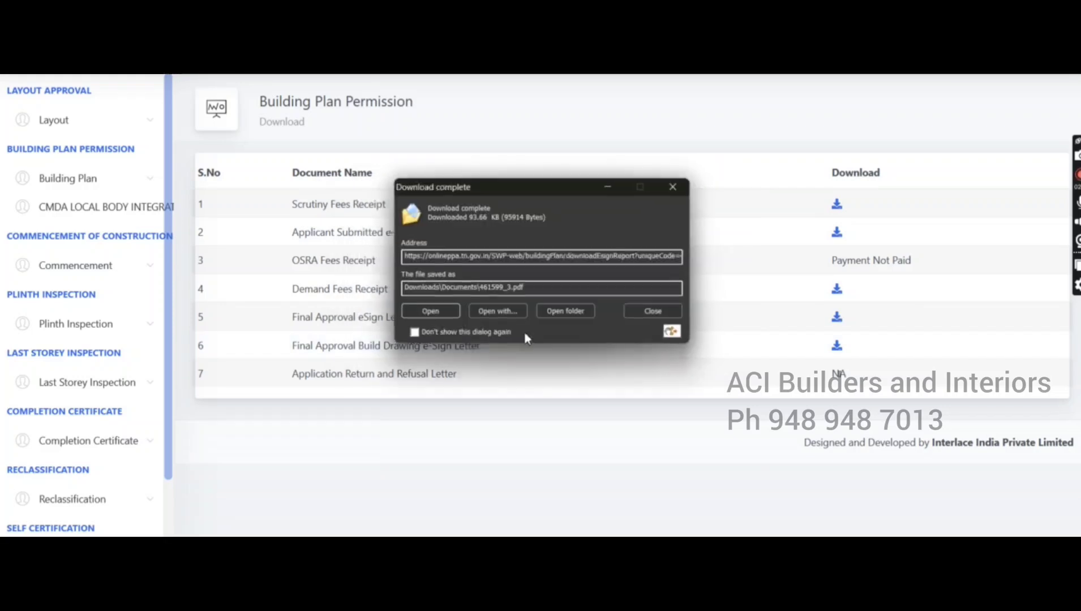
left_click(448, 316)
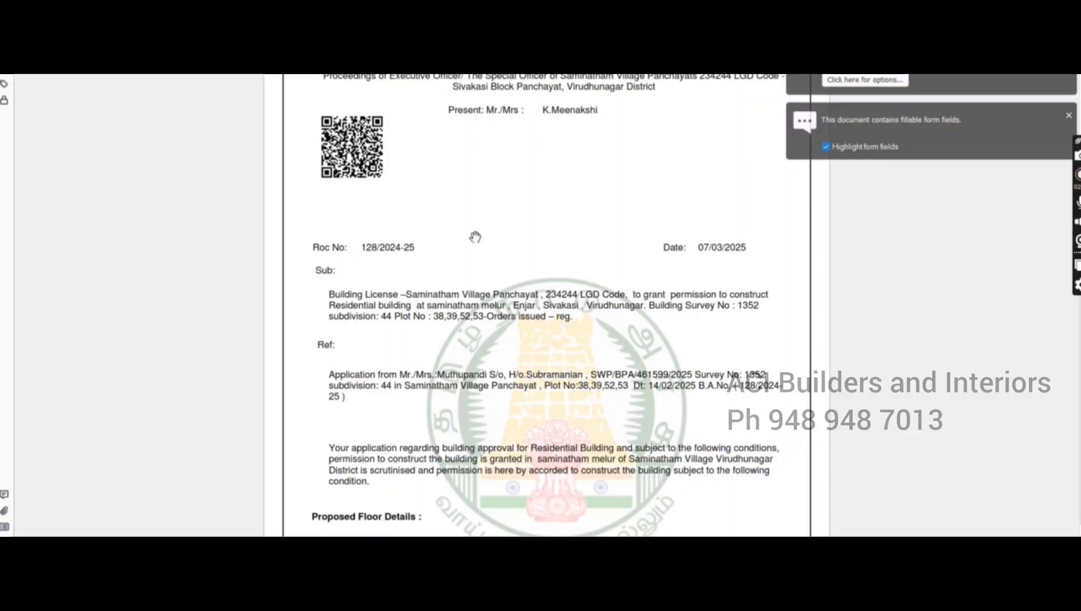
Read through the approval letter's 13 conditions down to the Special Officer's e-signature block
scroll(475, 238, "down", 3)
scroll(506, 254, "down", 8)
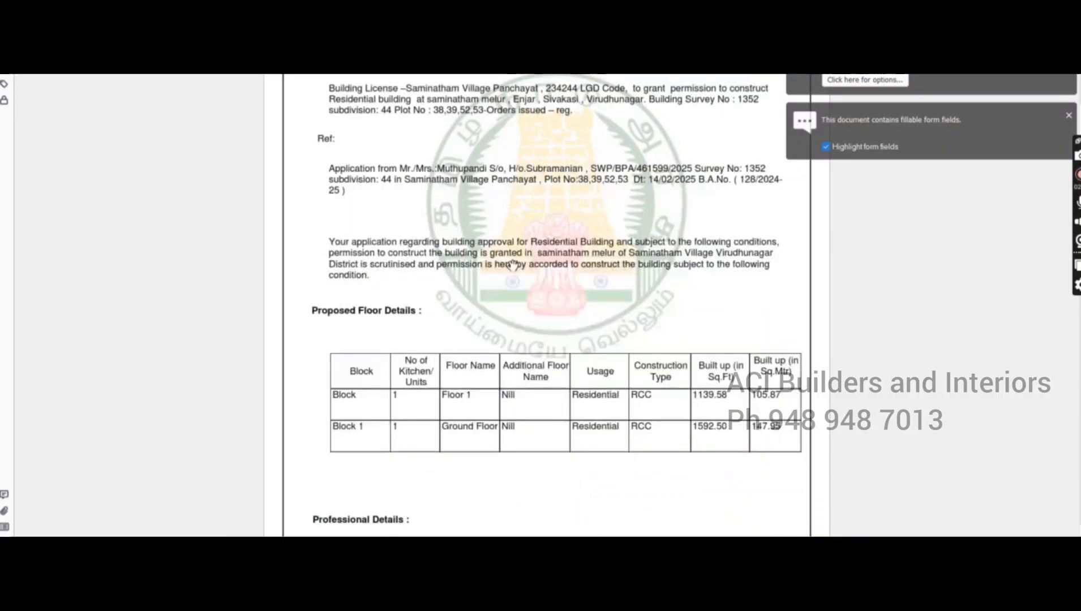
scroll(558, 430, "down", 4)
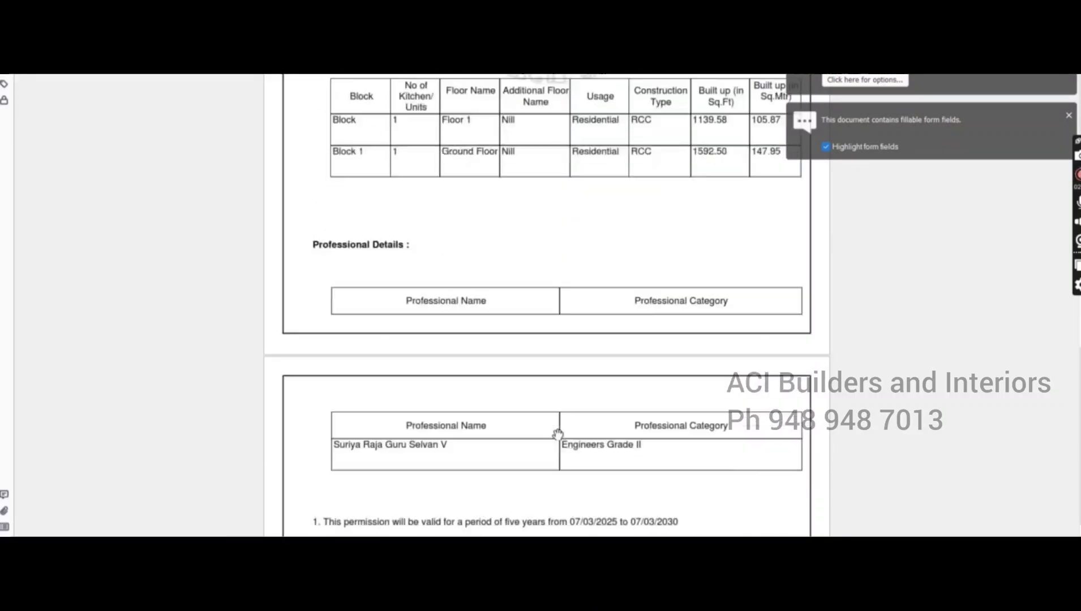
scroll(571, 404, "up", 6)
scroll(578, 393, "up", 5)
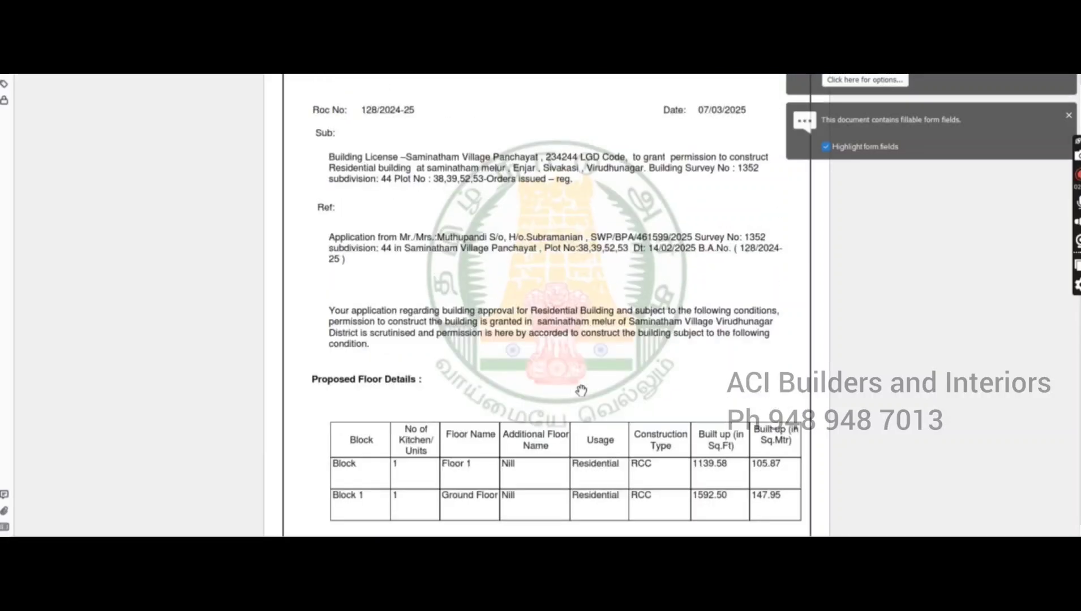
scroll(623, 314, "down", 10)
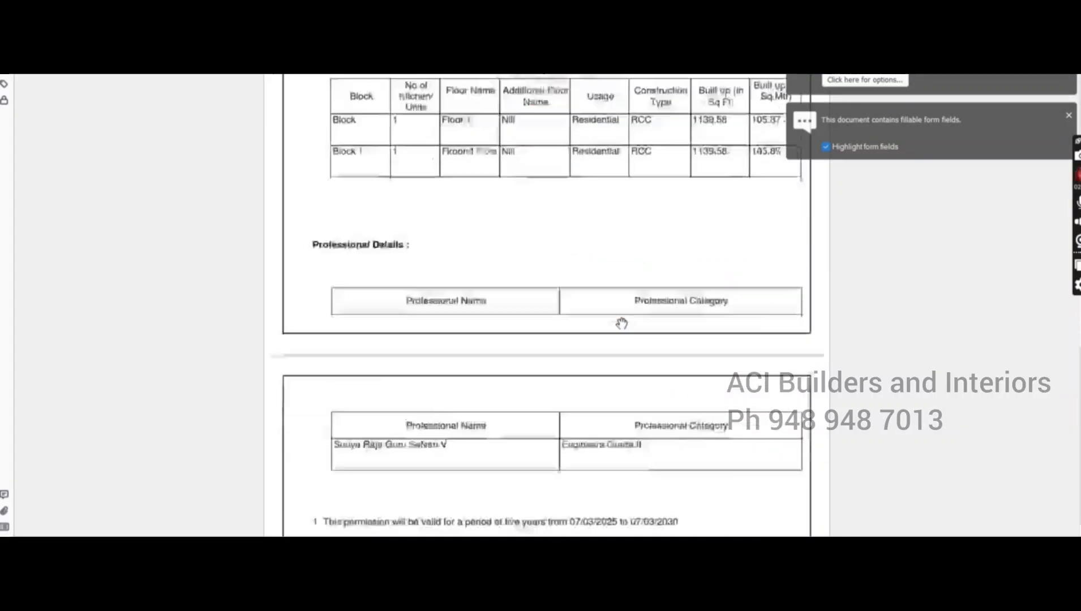
scroll(600, 349, "down", 4)
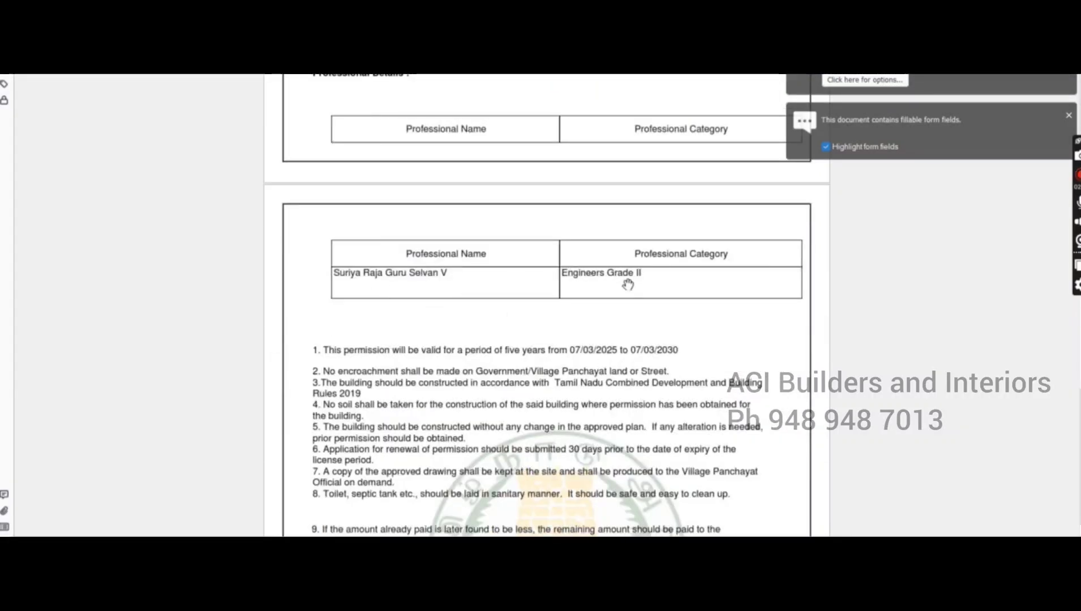
scroll(628, 285, "down", 4)
scroll(532, 334, "down", 8)
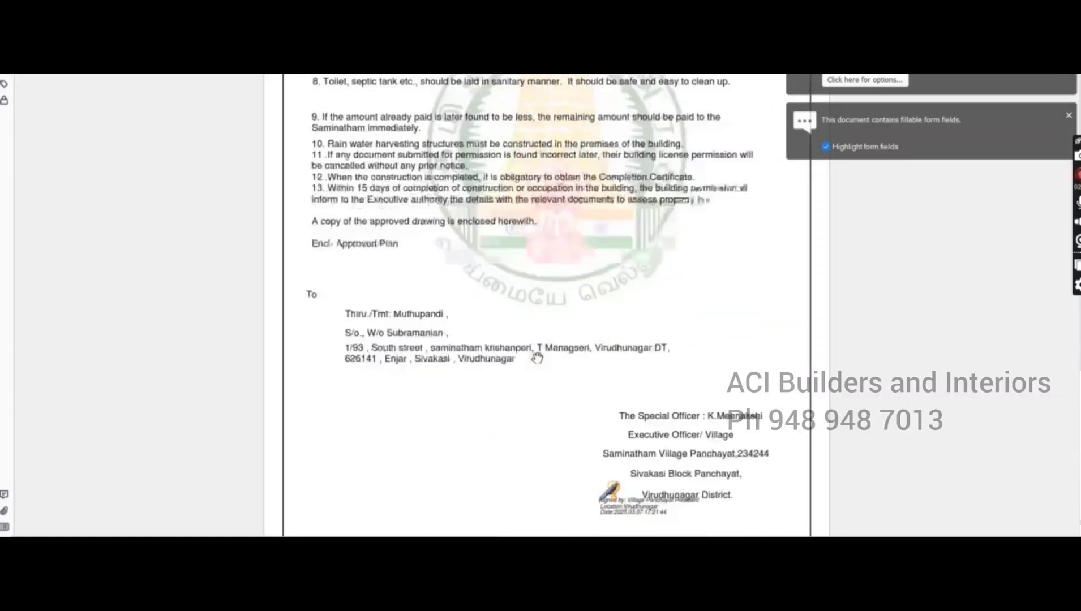
scroll(537, 357, "down", 1)
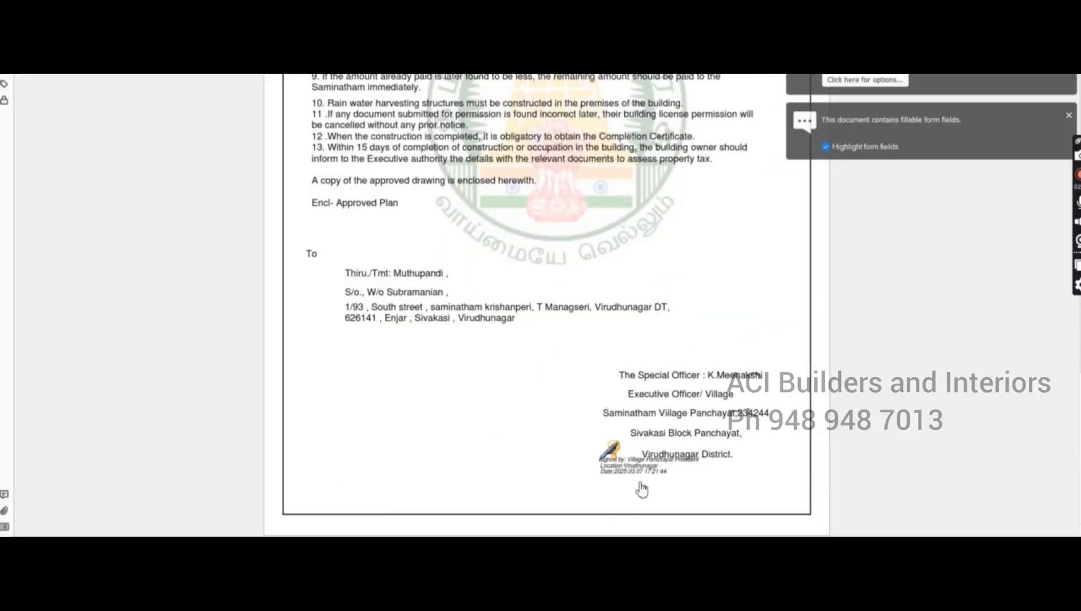